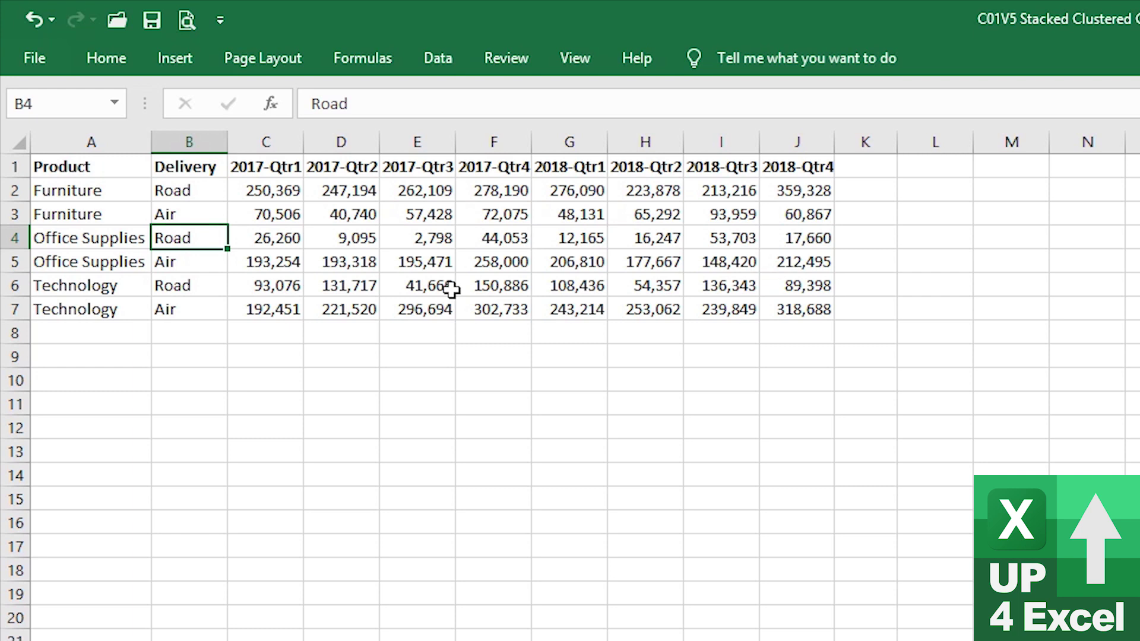
Inspect the Product heading and Furniture's Road and Air entries, then view the finished chart on Chart5
click(132, 169)
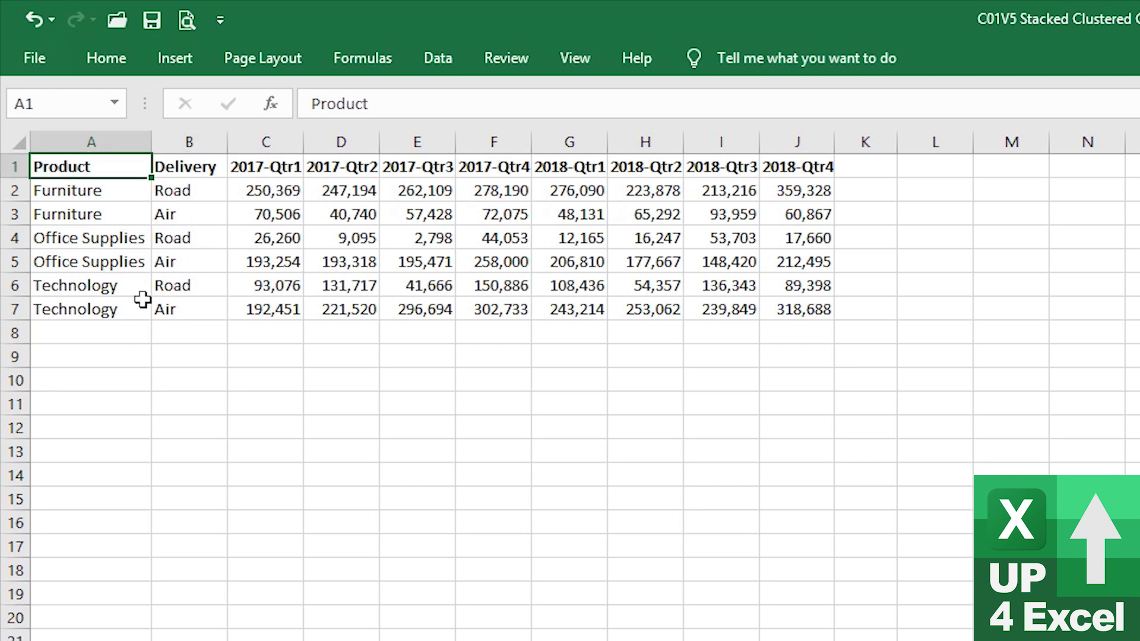
click(189, 192)
click(186, 221)
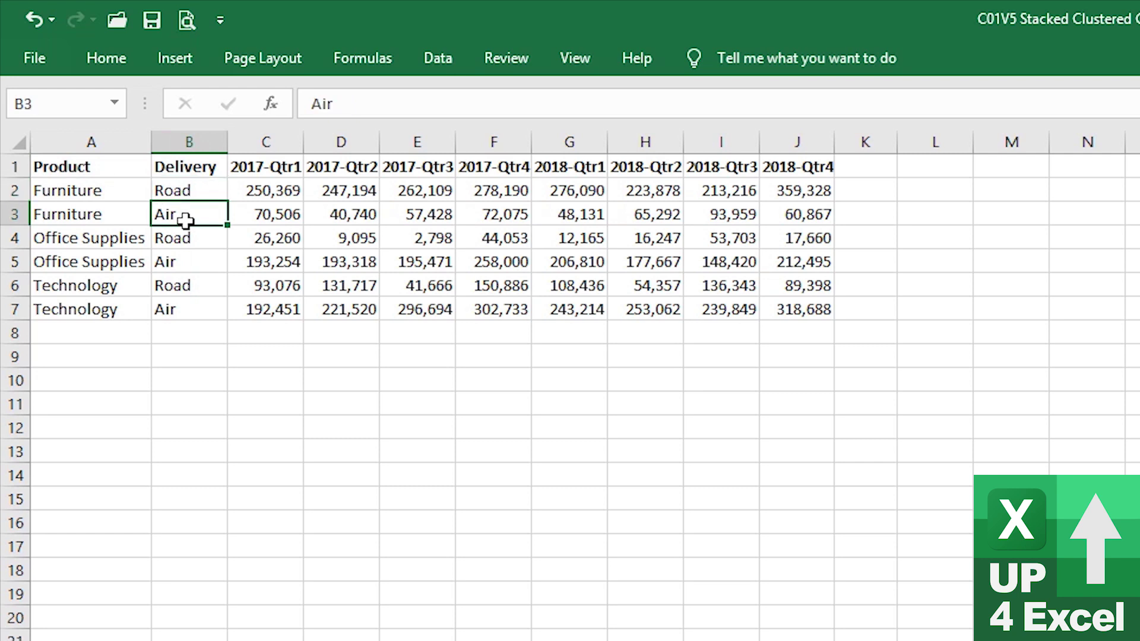
click(188, 192)
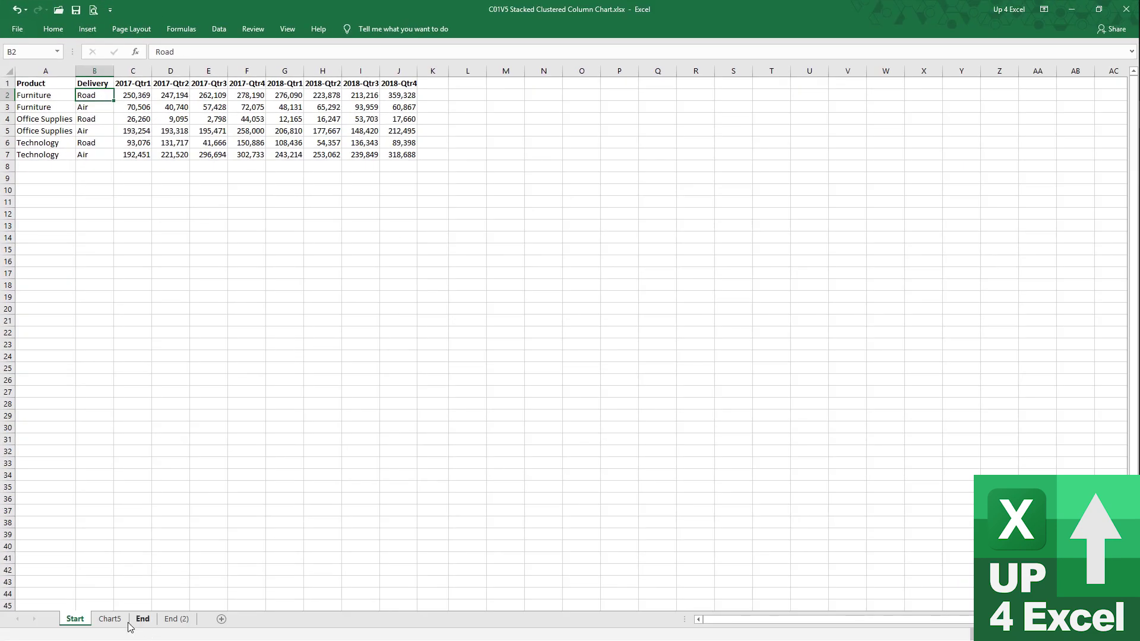
click(110, 619)
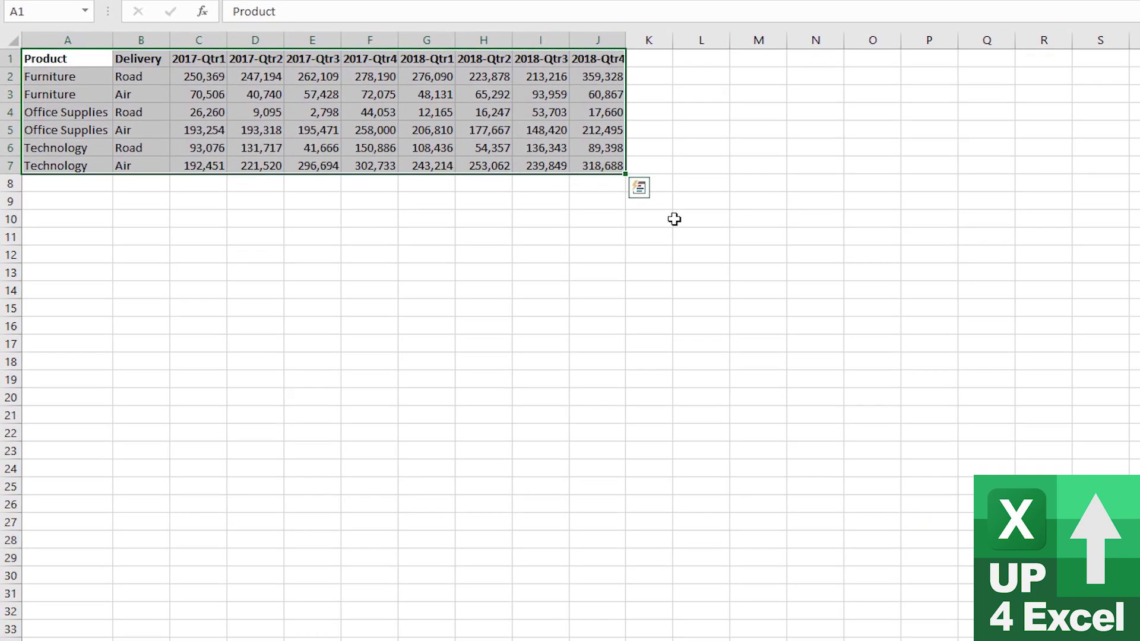
Insert a default column chart with Alt+F1, stretch it across rows 11–33, then delete it
key(alt+F1)
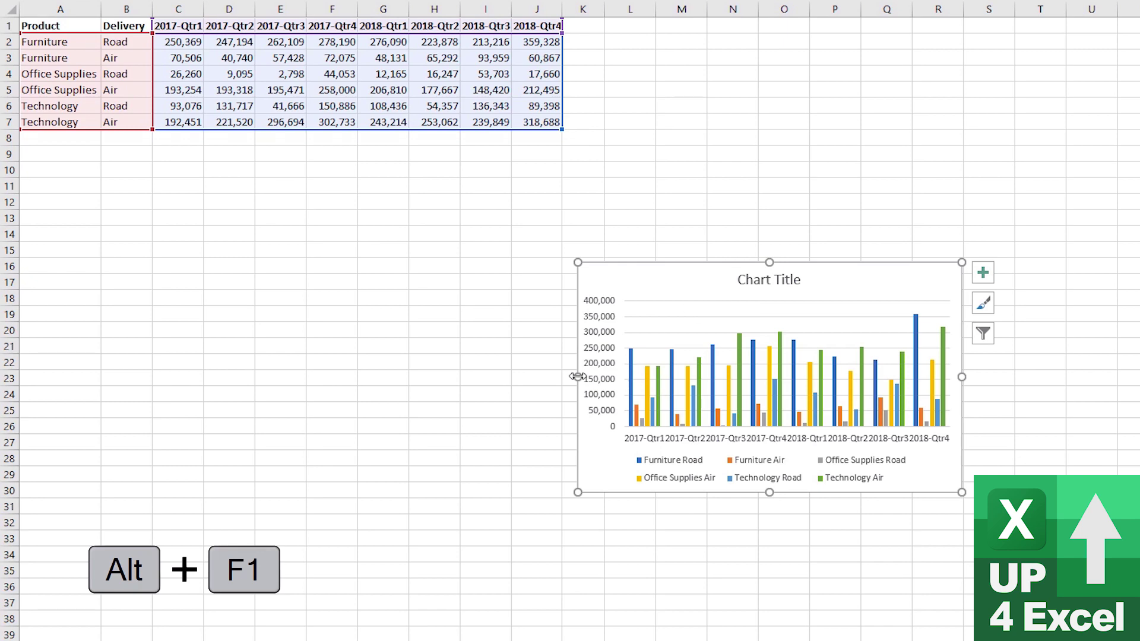
drag(579, 377, 287, 372)
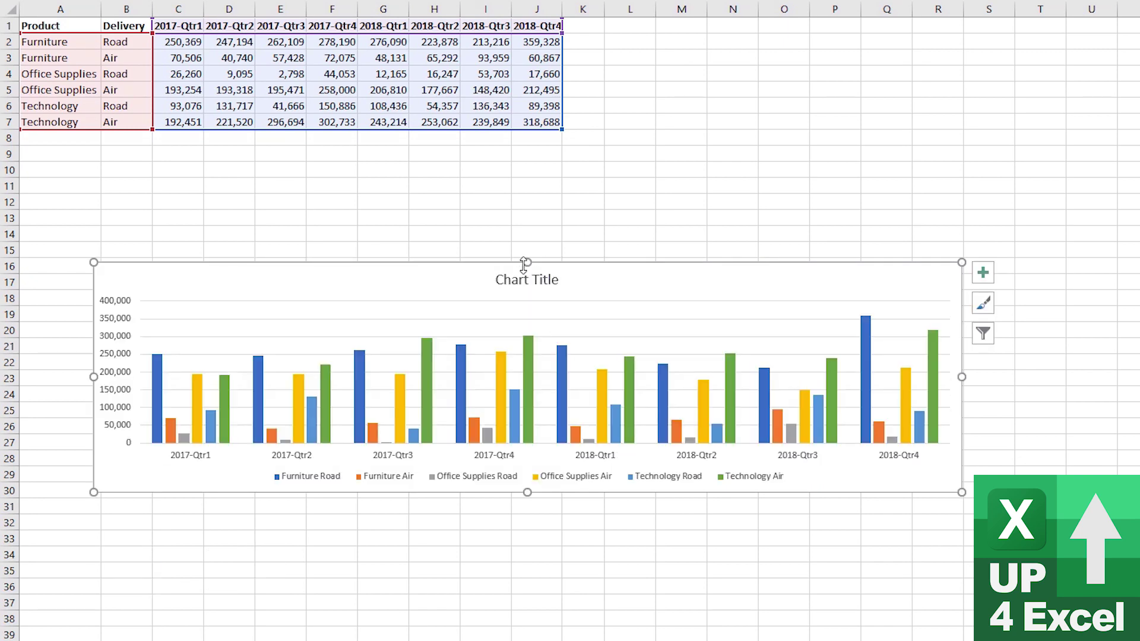
drag(526, 263, 535, 185)
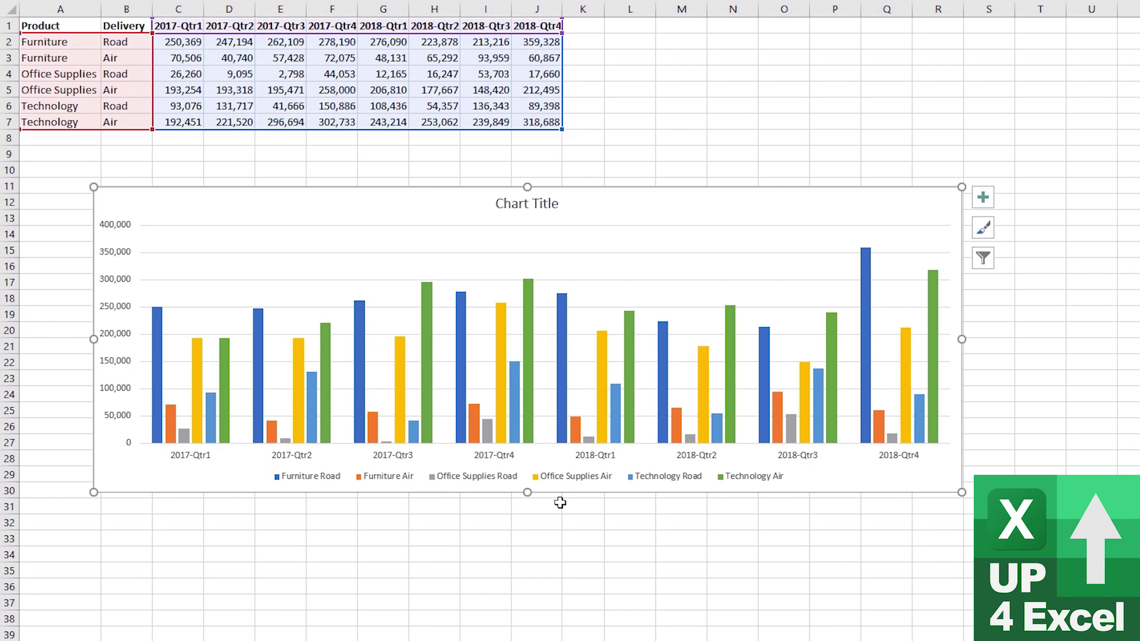
drag(524, 511, 518, 533)
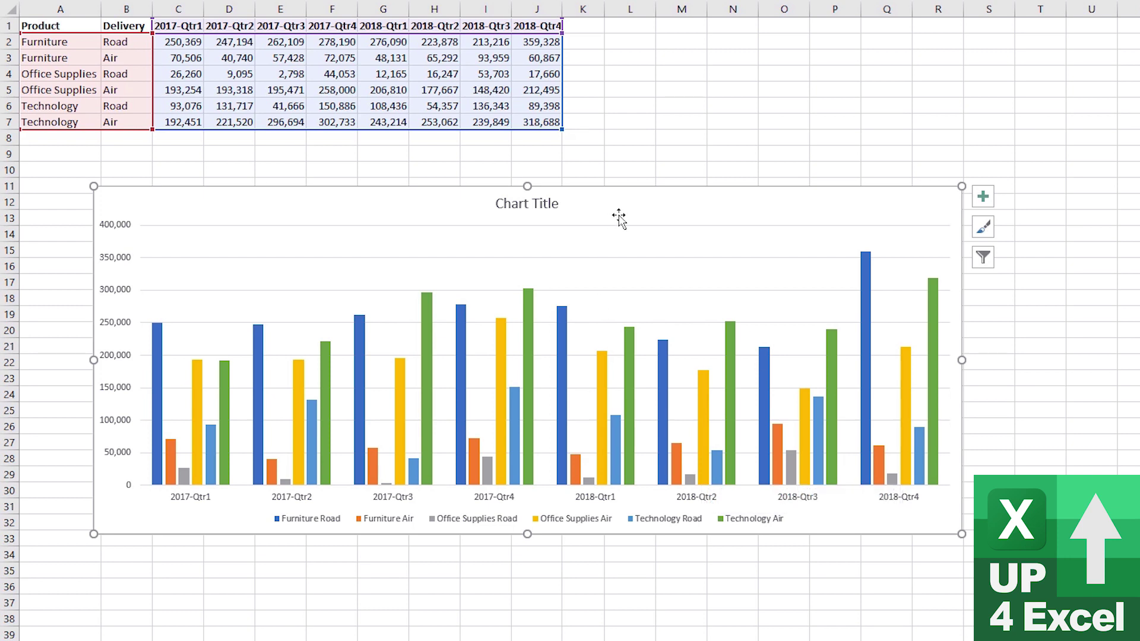
key(Delete)
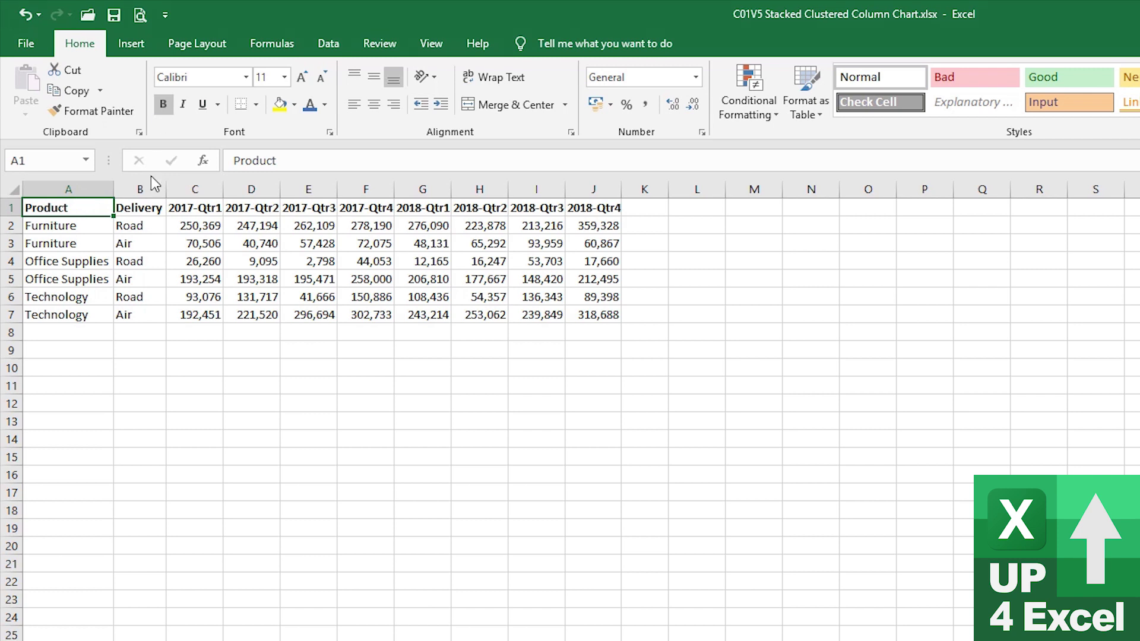
Insert an empty column before the table and link D9 to the 2017-Qtr1 heading in D1
right_click(51, 188)
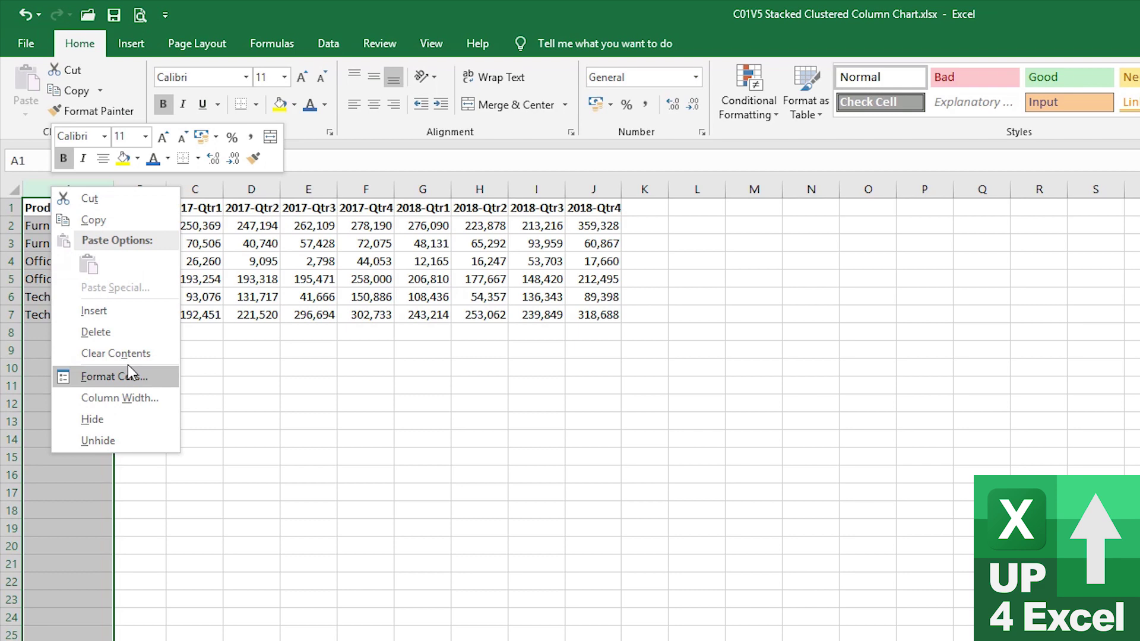
click(130, 313)
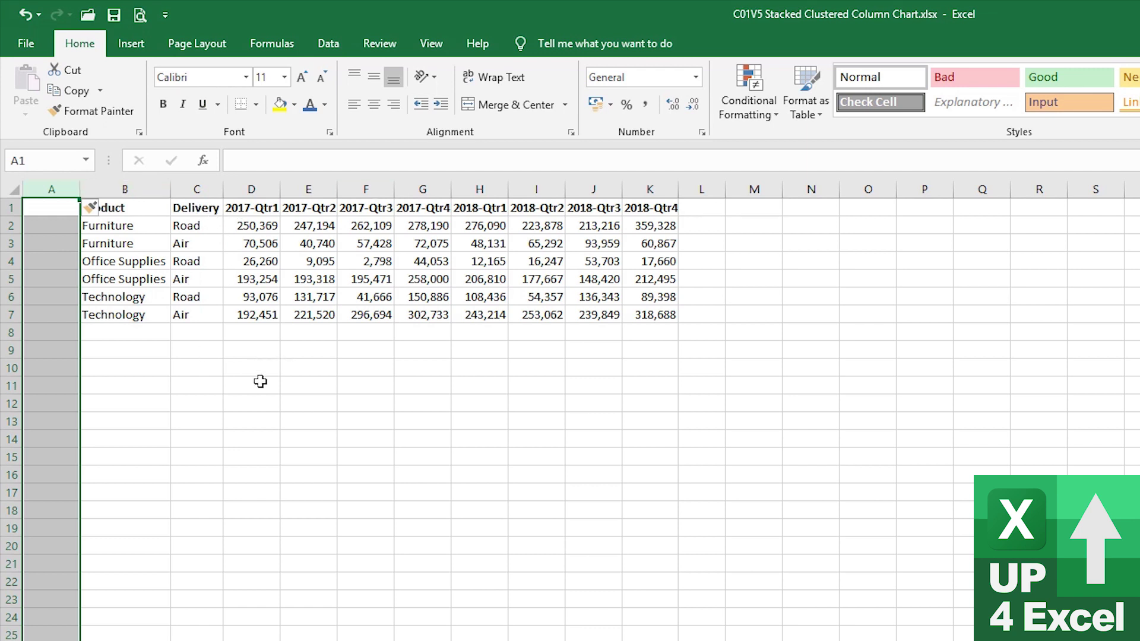
click(250, 355)
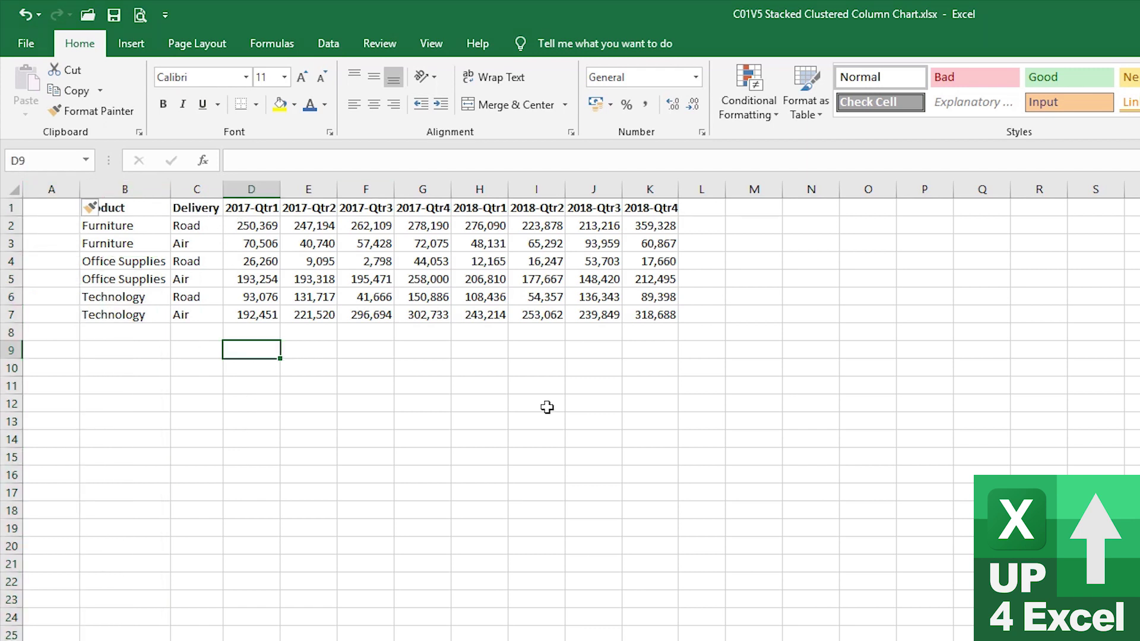
text(=)
key(Up)
key(Up)
key(Up)
key(Up)
key(Up)
key(Up)
key(Up)
key(Up)
key(Return)
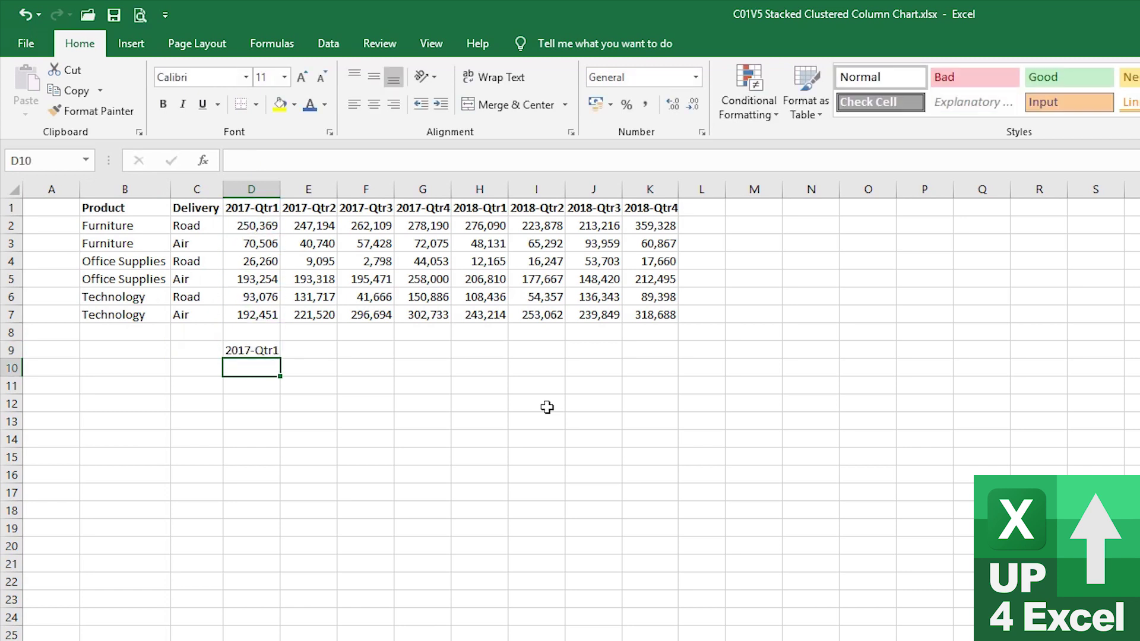
key(Up)
Copy the D9 heading formula across D9:K9 to repeat all quarter headings
key(ctrl+c)
key(shift+Right)
key(shift+Right)
key(shift+Right)
key(shift+Right)
key(shift+Right)
key(shift+Right)
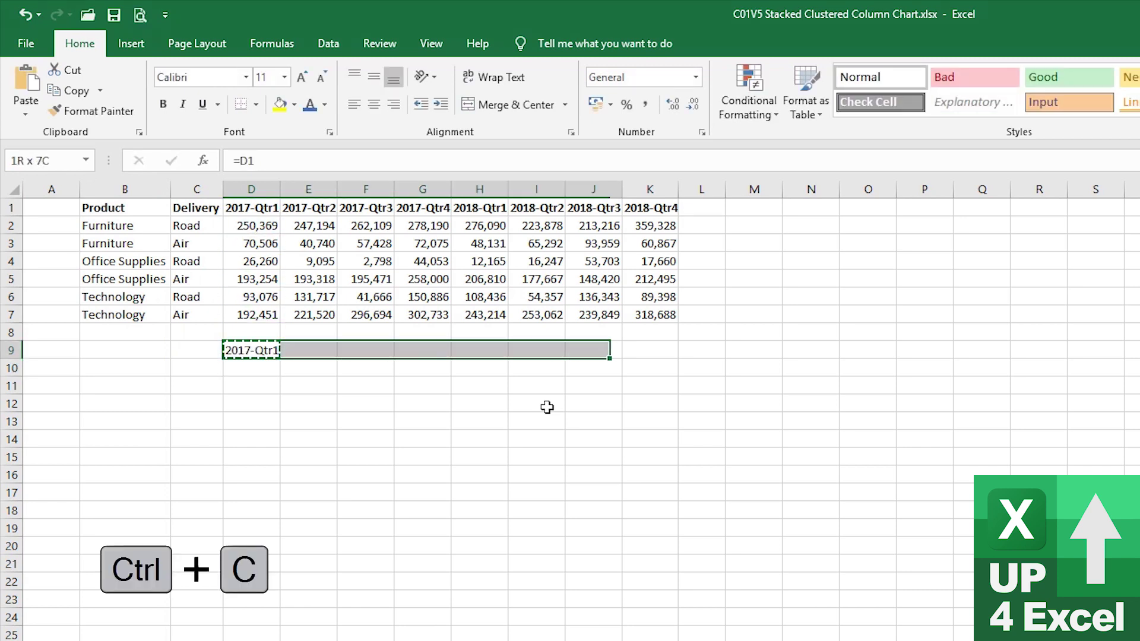
key(shift+Right)
key(Return)
key(Down)
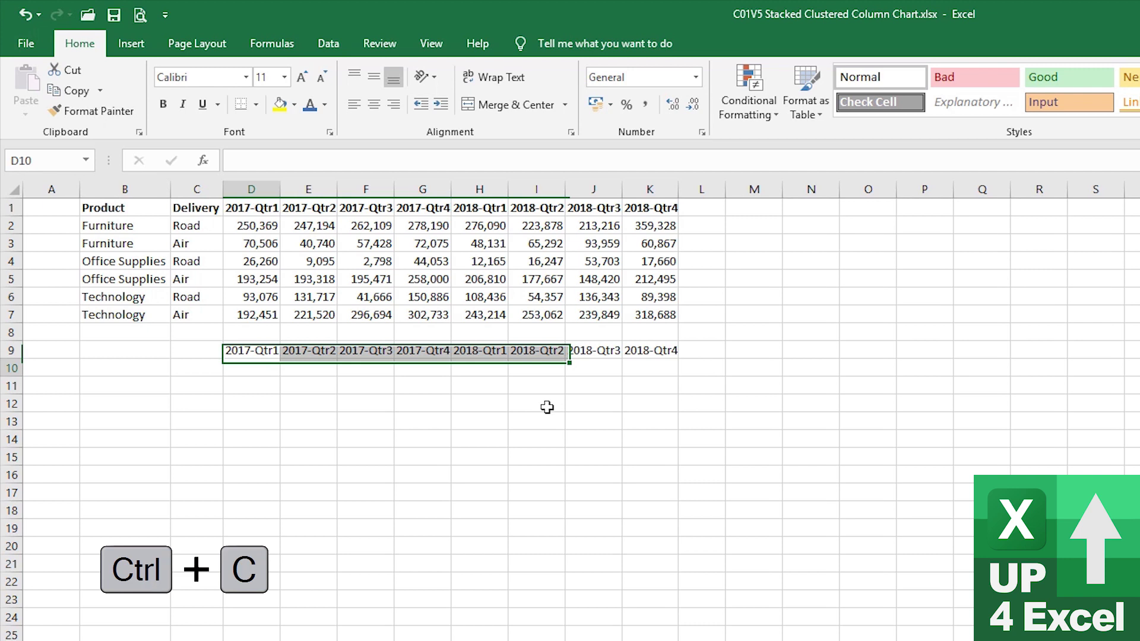
key(Left)
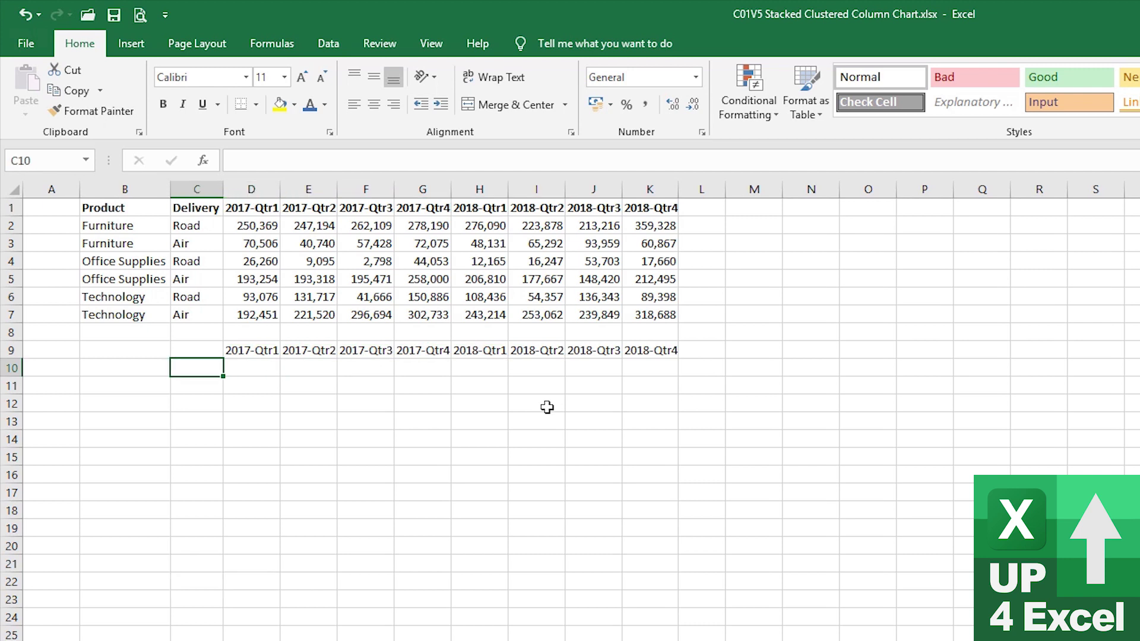
Enter =B2&" by "&C2 in C10 to show 'Furniture by Road' and widen column C
text(=)
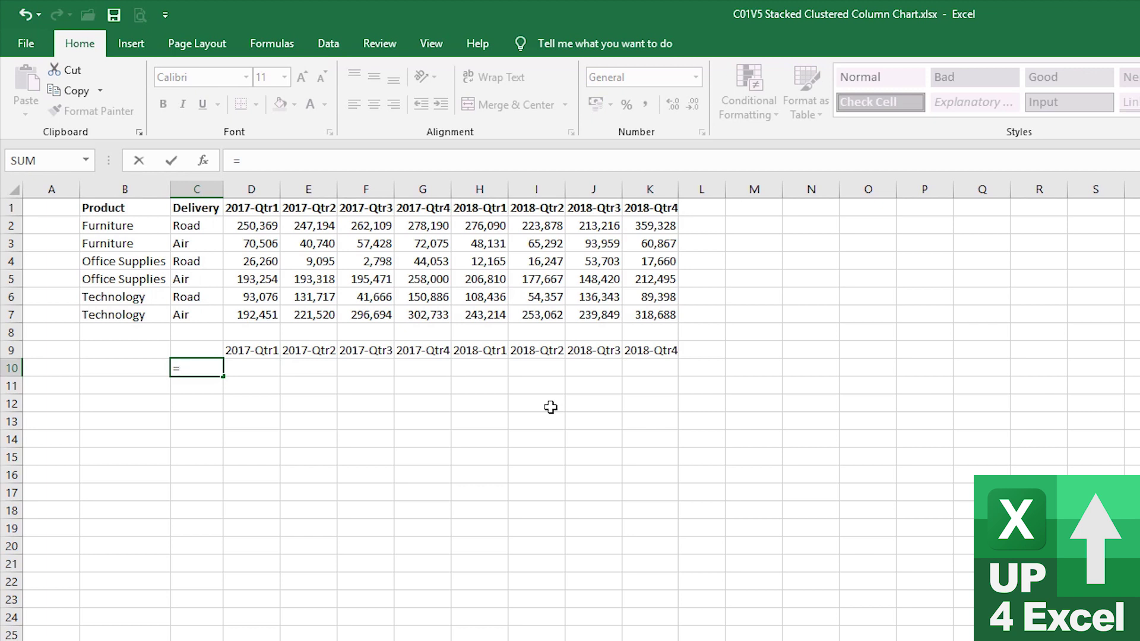
key(Up)
key(Up)
key(Up)
key(Up)
key(Up)
key(Up)
key(Up)
key(Up)
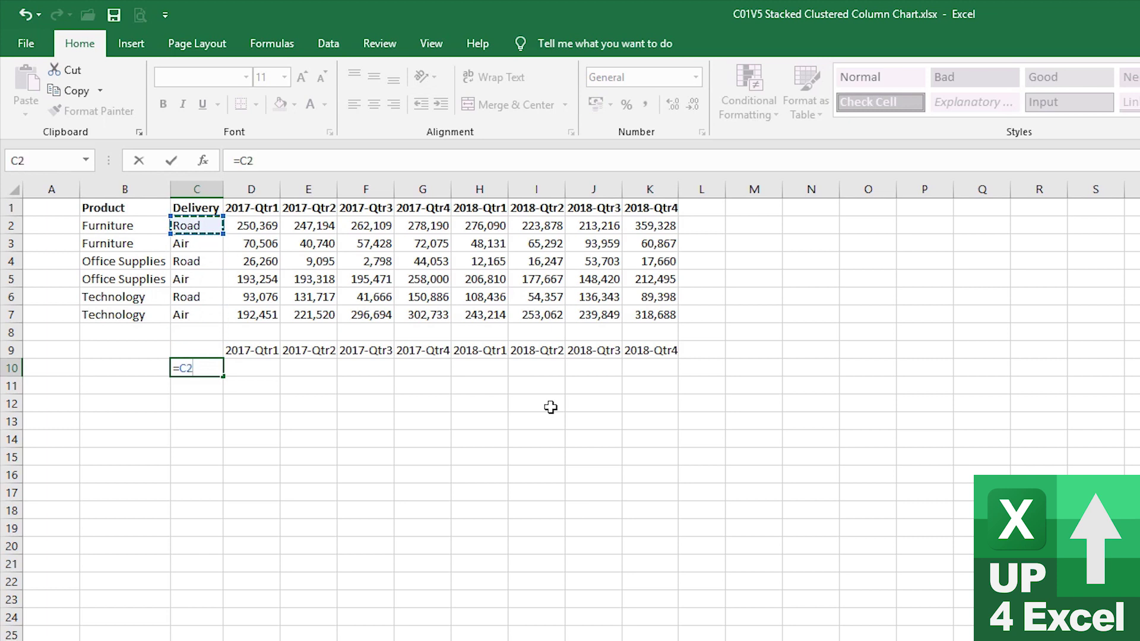
key(Left)
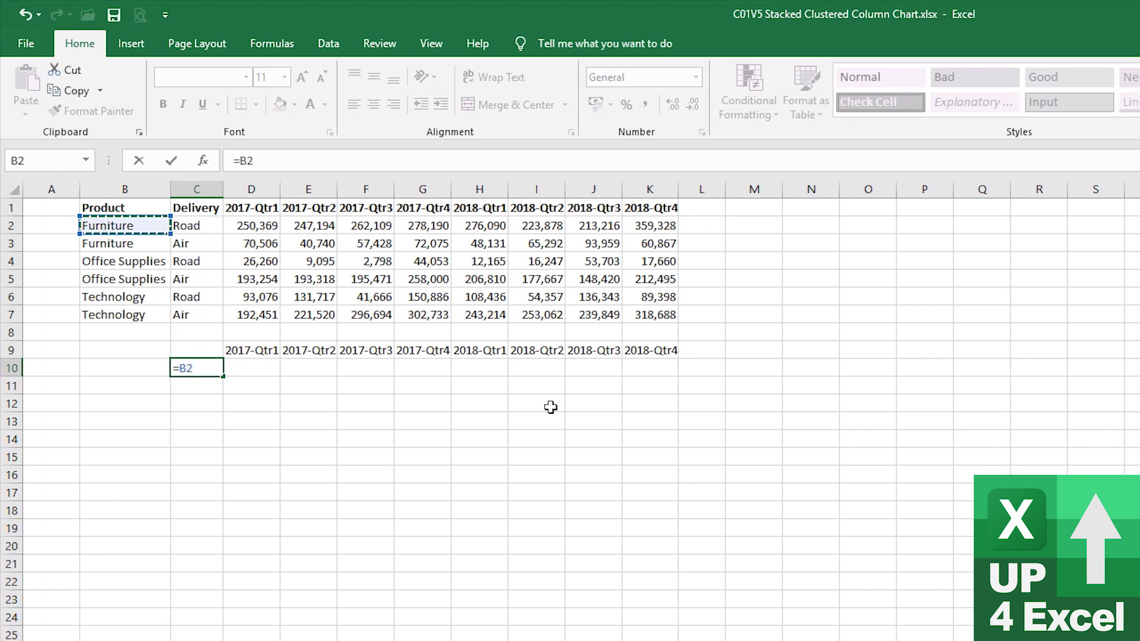
text(&" by)
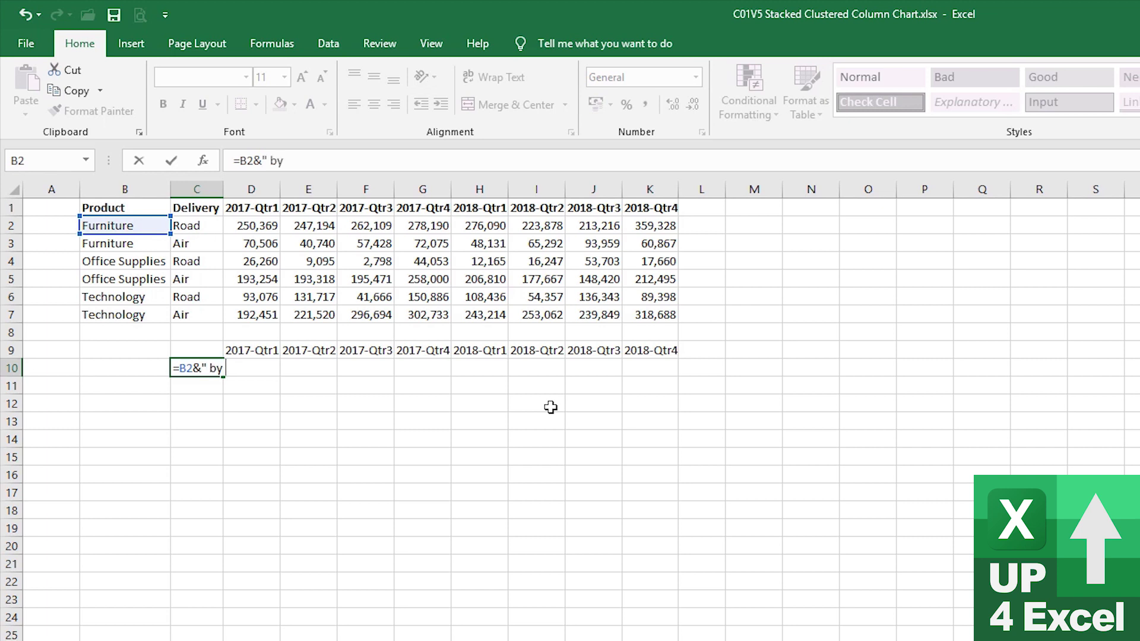
text( "&)
click(202, 226)
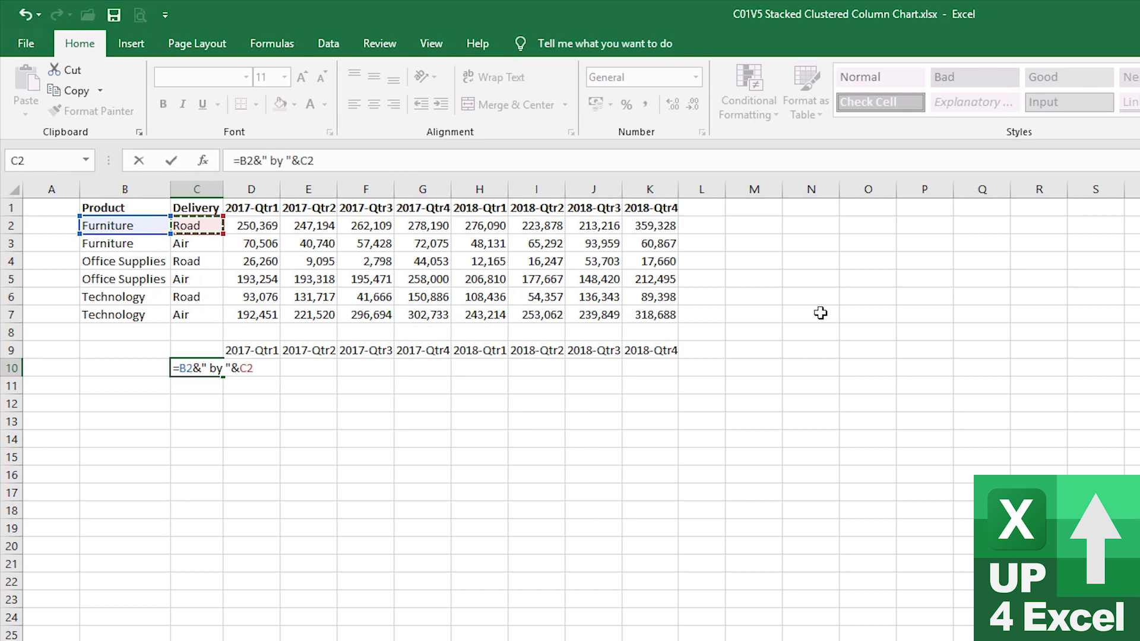
key(Return)
key(Up)
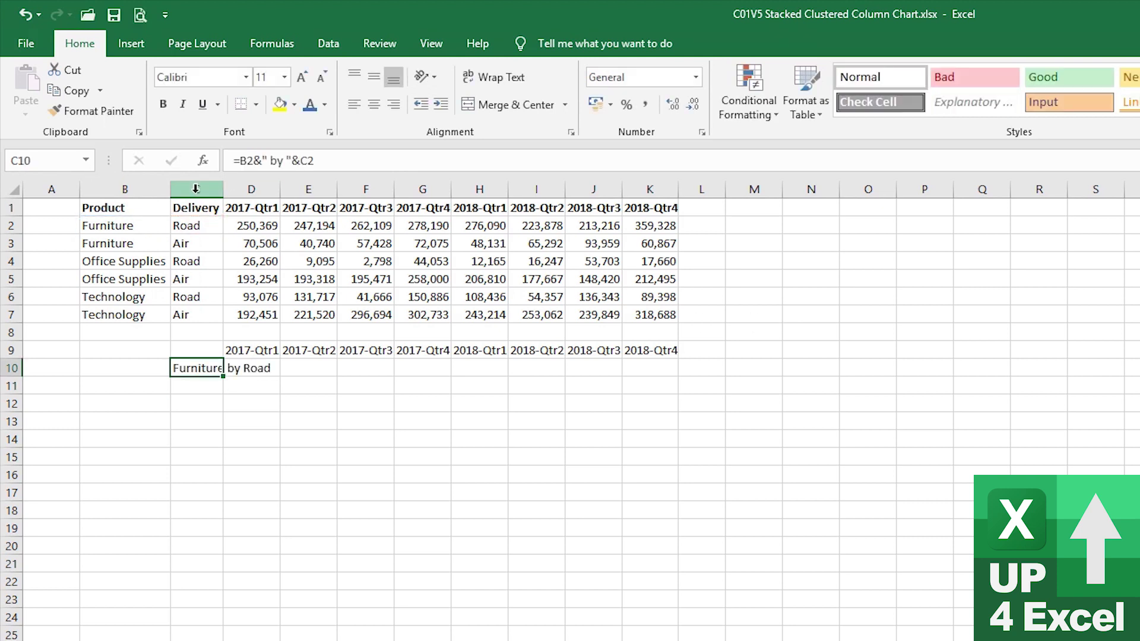
double_click(224, 187)
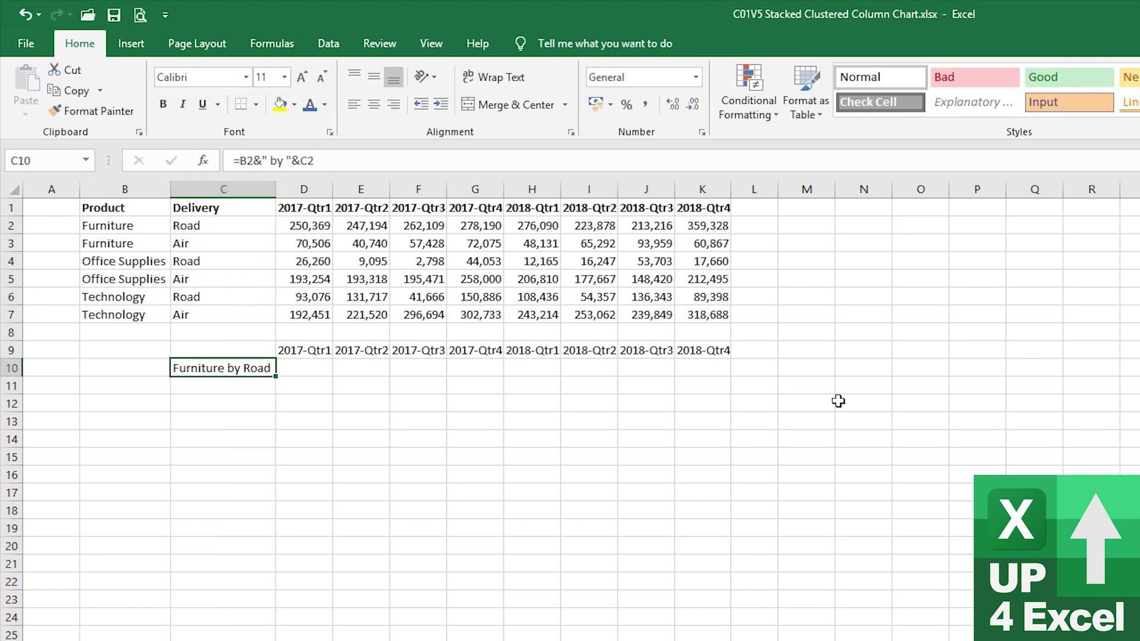
Copy the label formula down to C15 and autofit column C to the longest label
key(ctrl+c)
key(shift+Down)
key(shift+Down)
key(shift+Down)
key(shift+Down)
key(shift+Down)
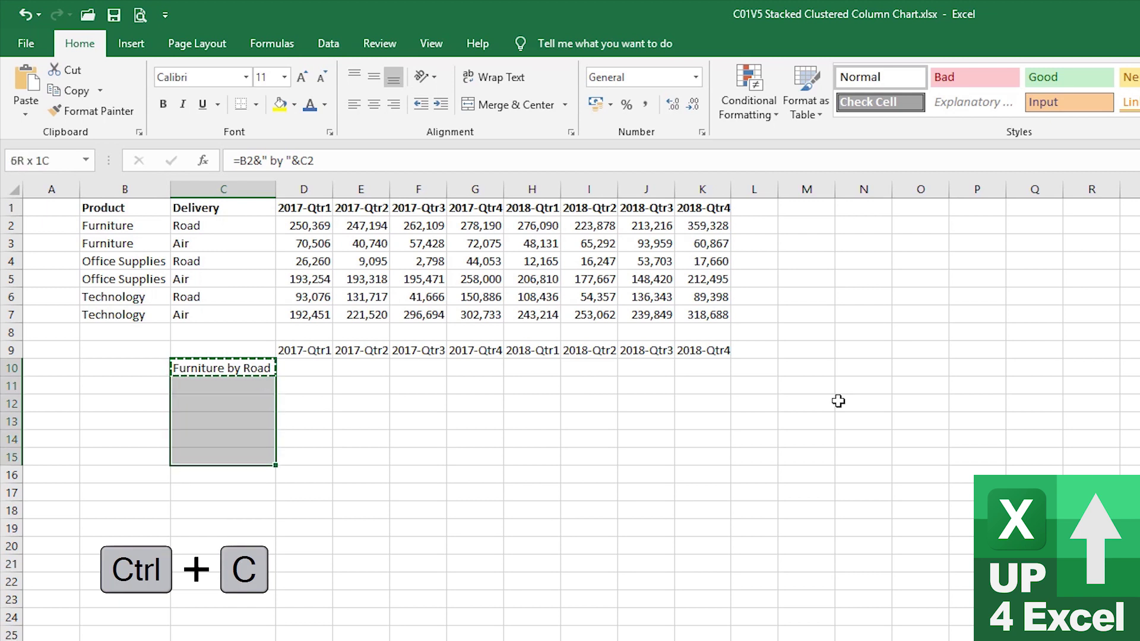
key(ctrl+v)
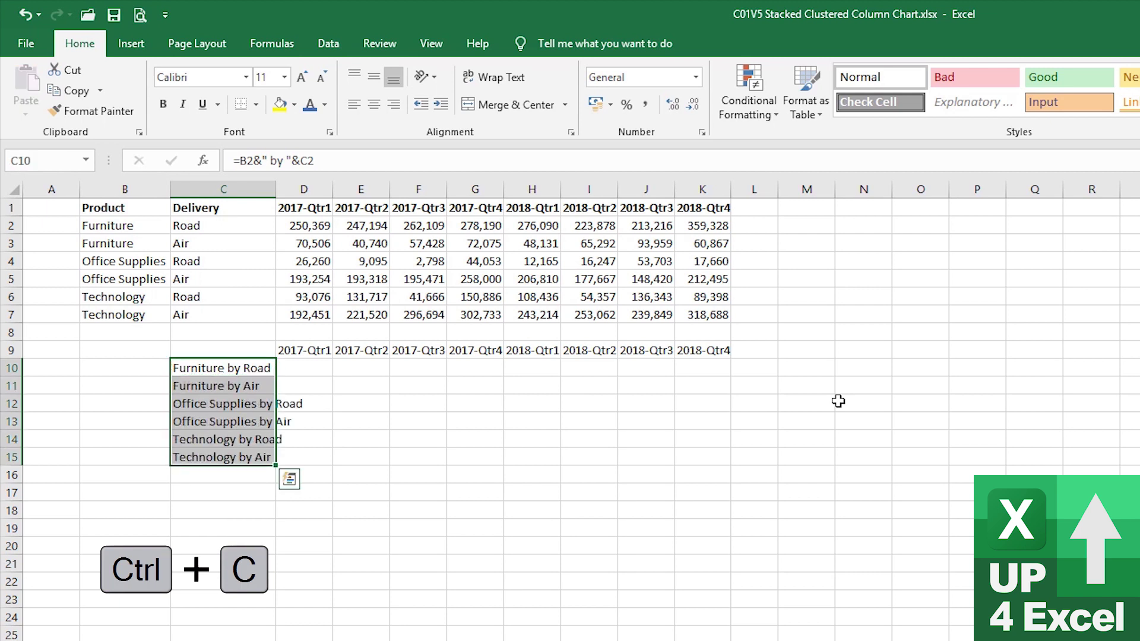
double_click(276, 189)
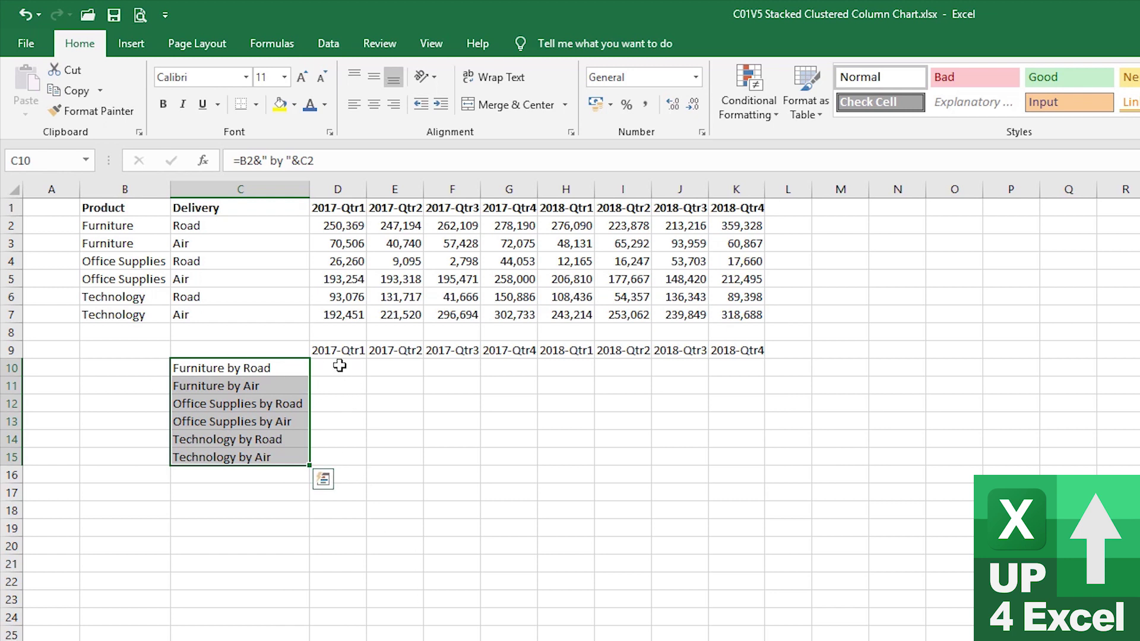
click(339, 366)
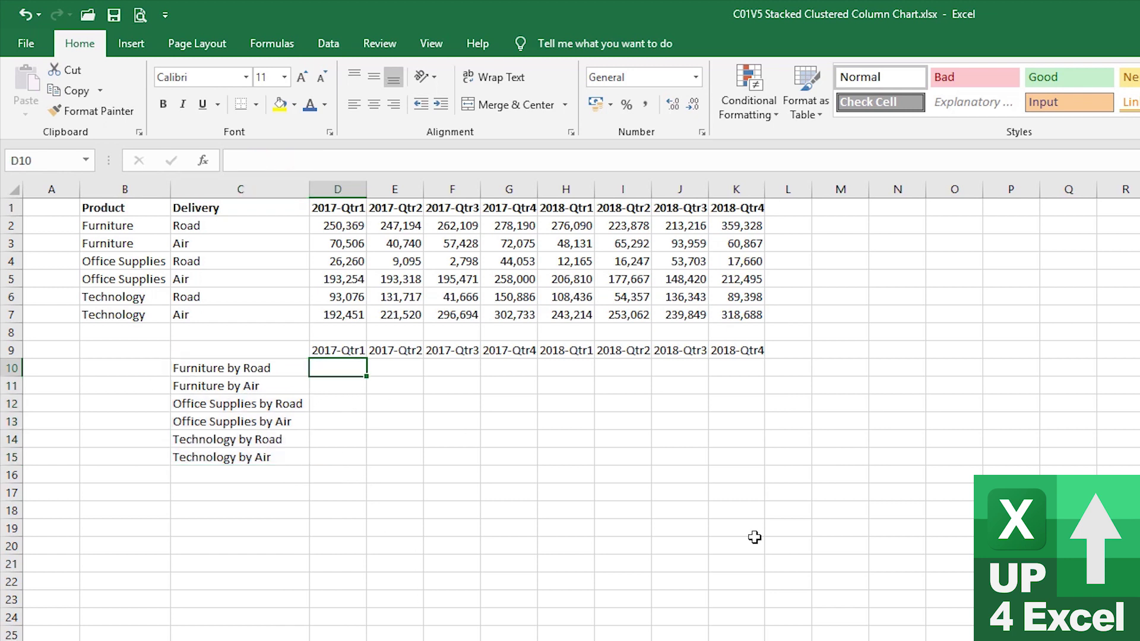
Link D10 to the Furniture Road value in D2, showing 250,369
text(=)
key(Up)
key(Up)
key(Up)
key(Up)
key(Up)
key(Up)
key(Up)
key(Up)
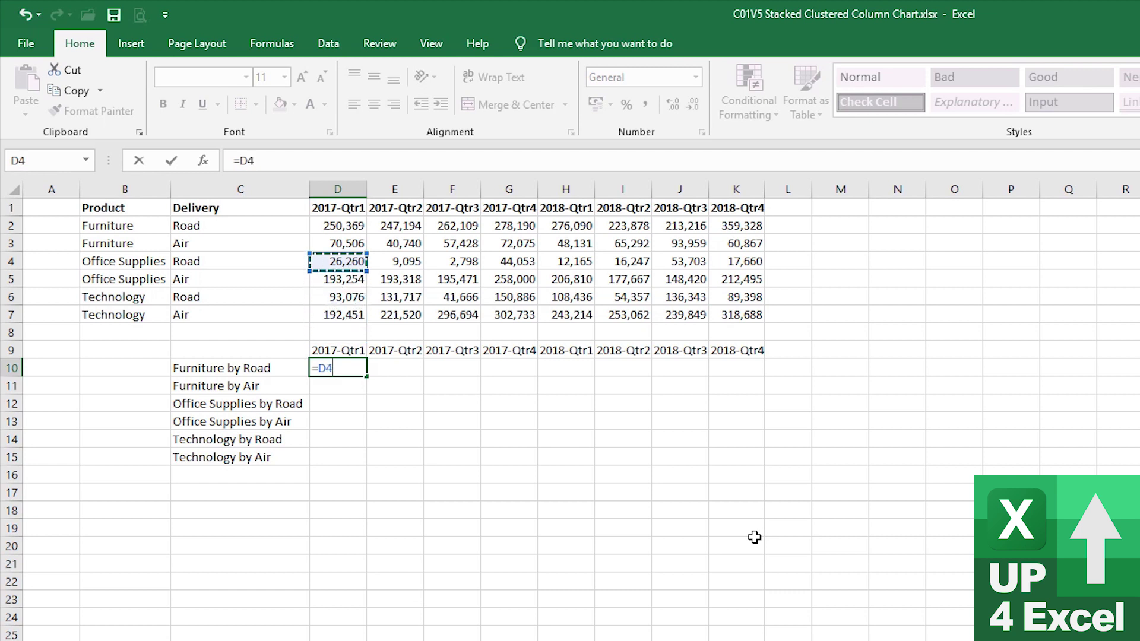
key(Return)
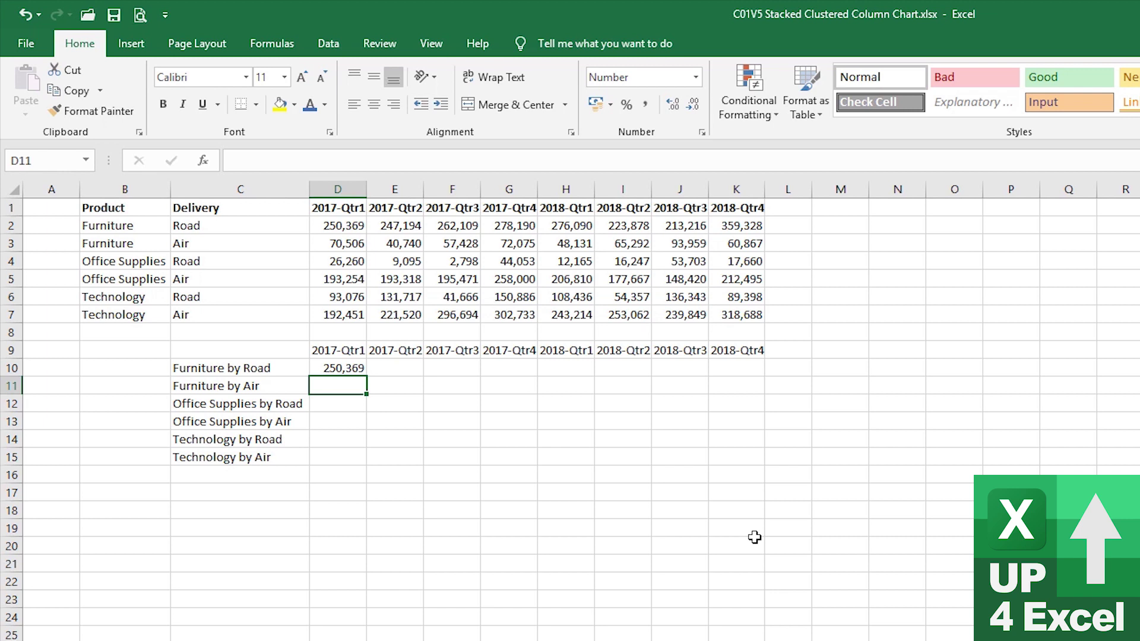
Enter =D3+D10 in D11 for a cumulative Furniture by Air total of 320,875
text(=)
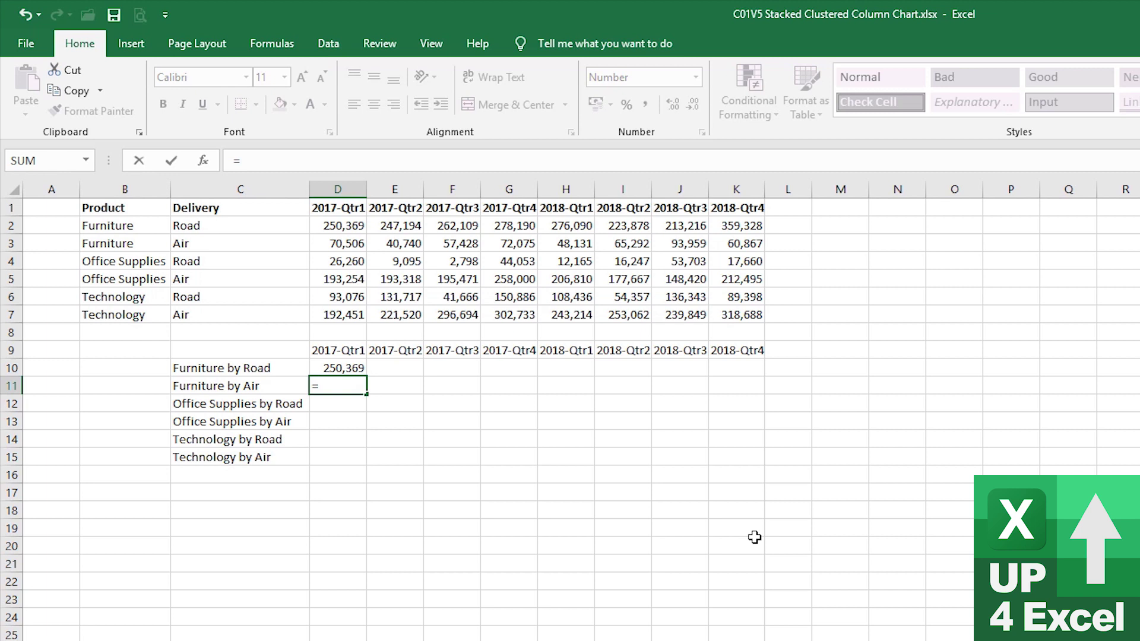
click(343, 246)
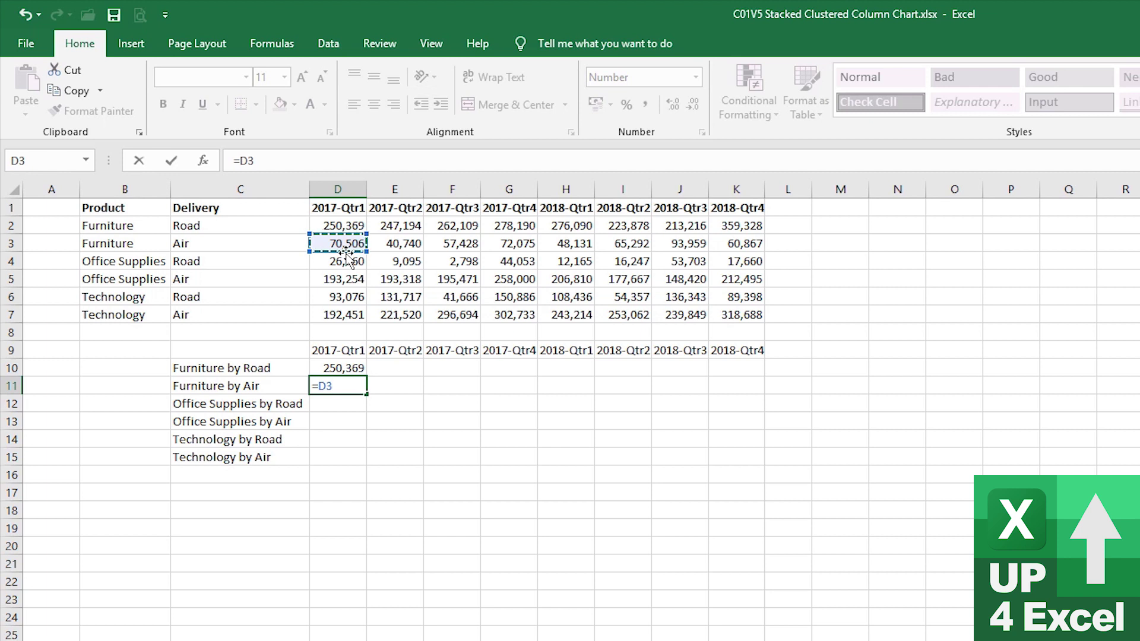
text(+)
click(346, 366)
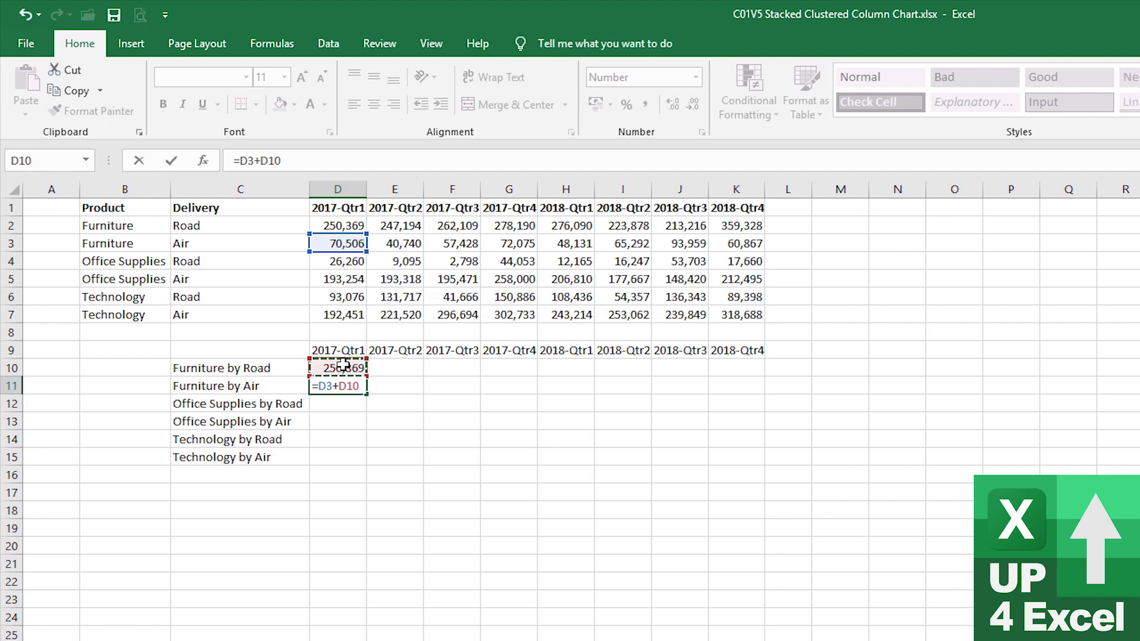
key(Return)
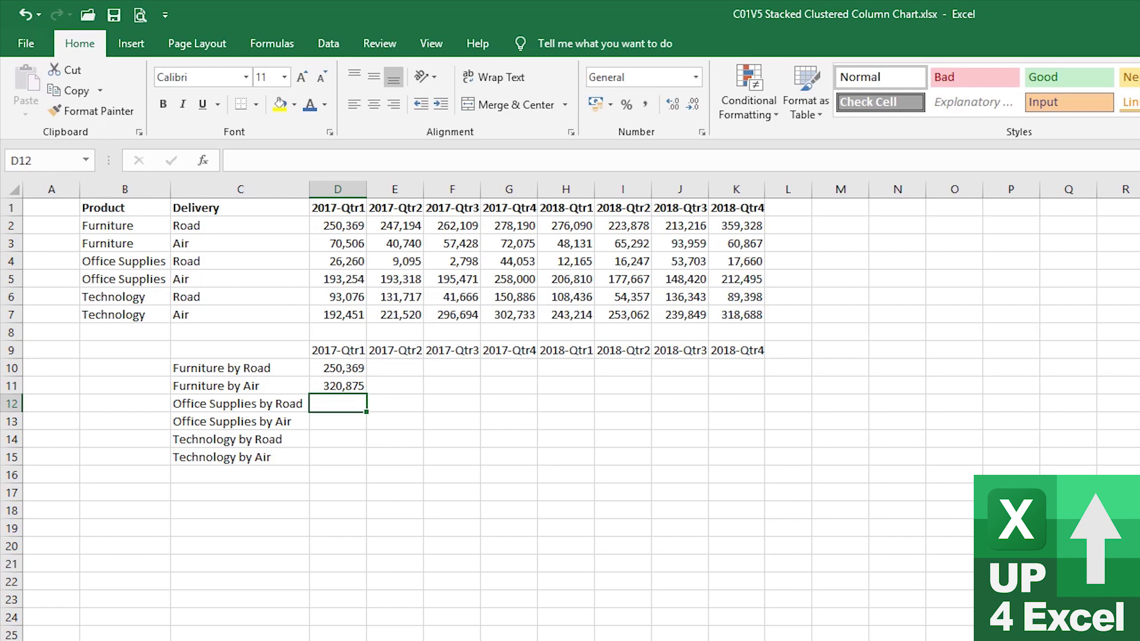
Check D11's formula, then compare the Furniture Road and Furniture Air series axes on Chart5
click(339, 387)
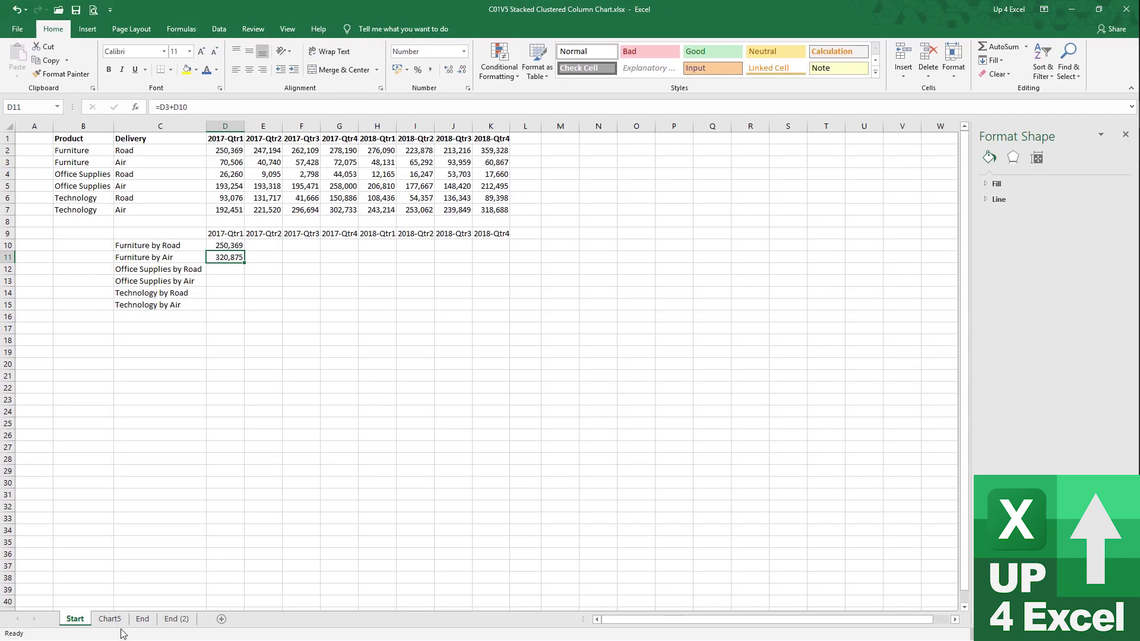
click(110, 619)
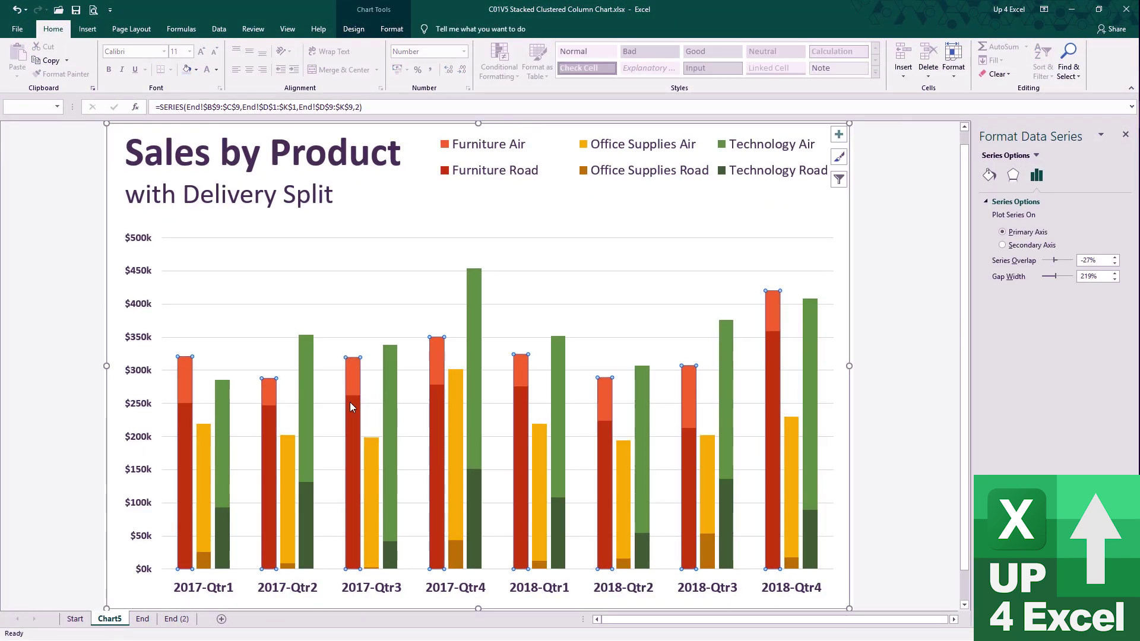
click(181, 562)
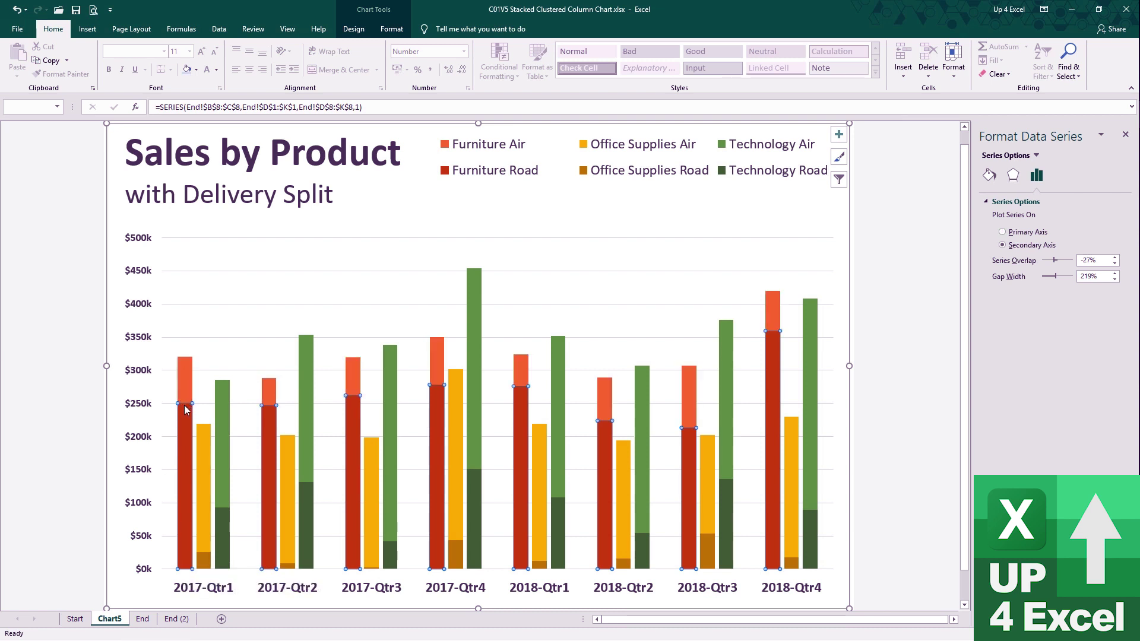
mouse_move(186, 410)
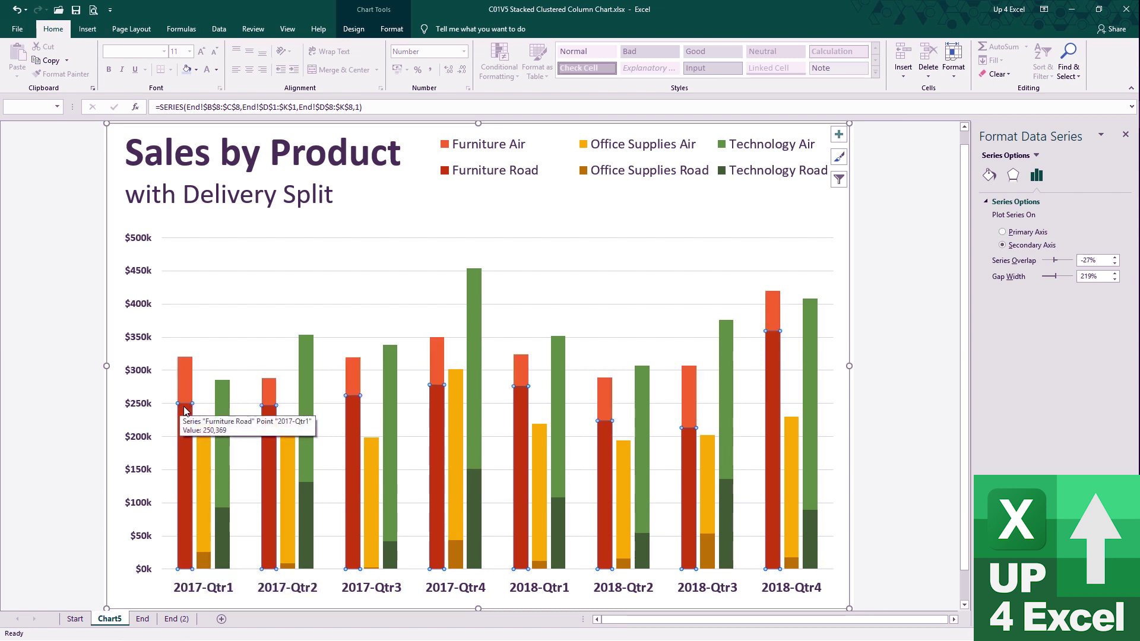
click(187, 384)
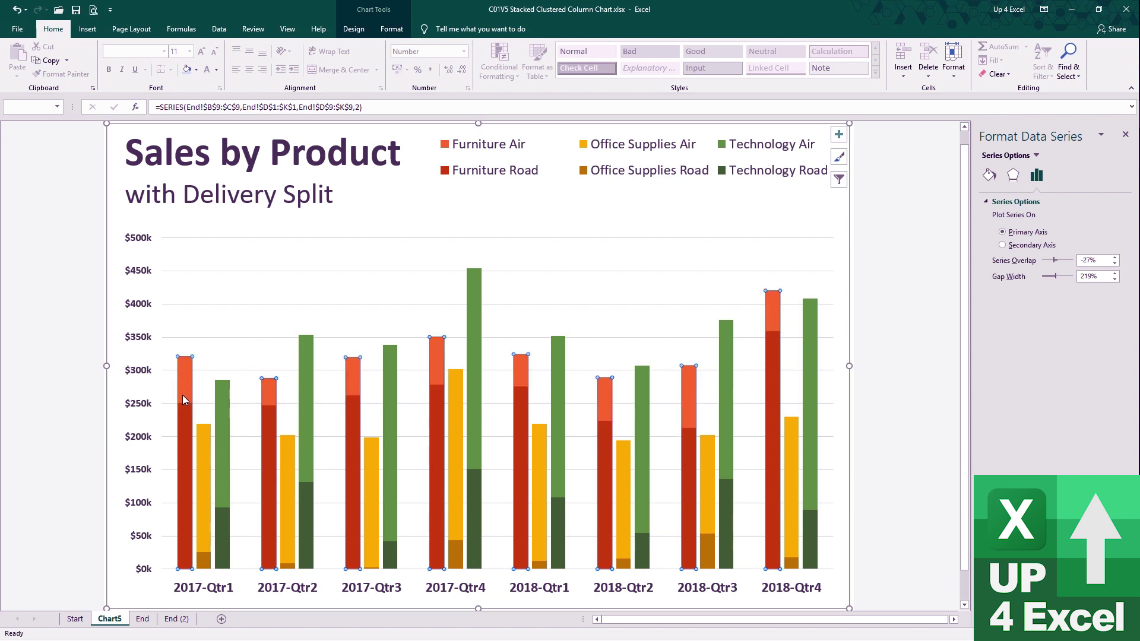
mouse_move(187, 380)
On Start, fill the Furniture running totals to 2018-Qtr4 and paste them into D12 and D14
click(74, 619)
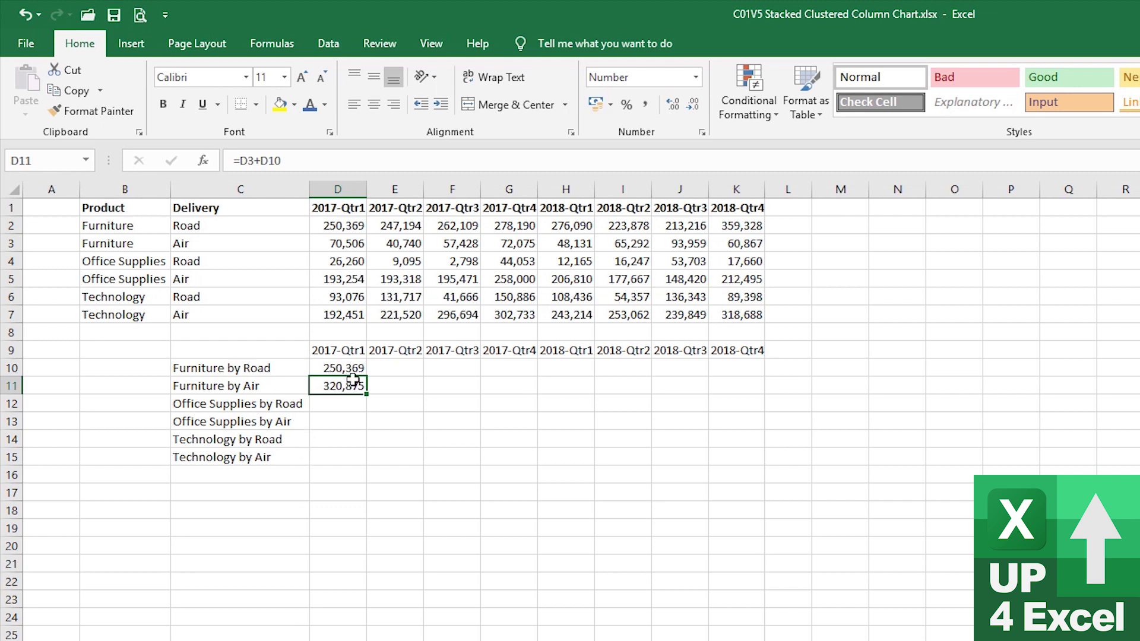
drag(353, 368, 769, 416)
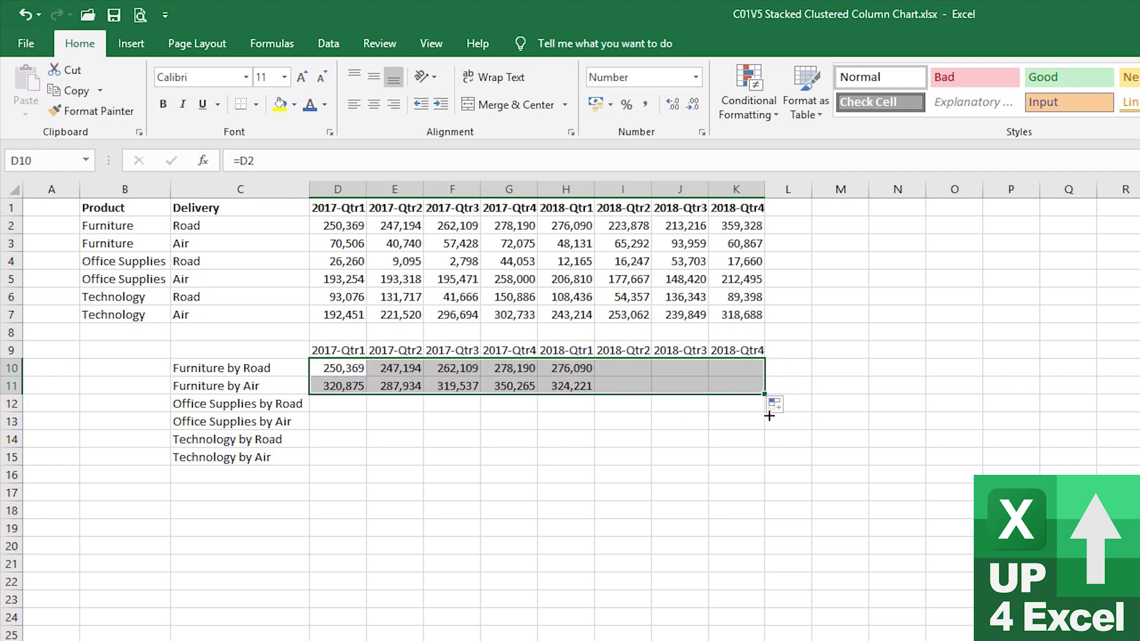
key(ctrl+c)
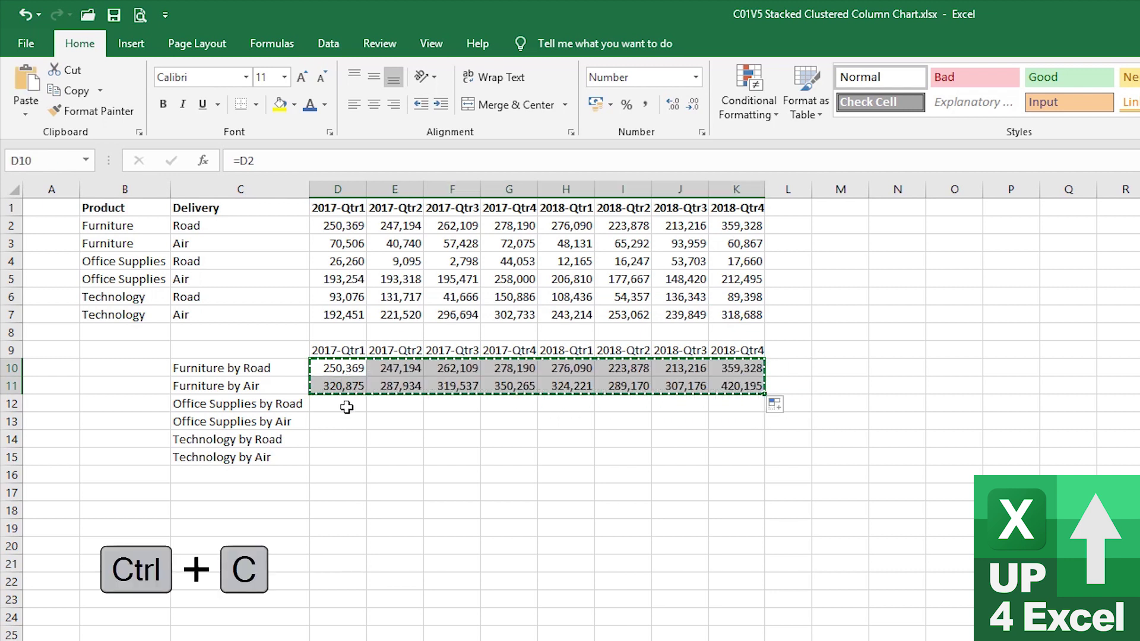
click(346, 407)
key(ctrl+v)
click(343, 439)
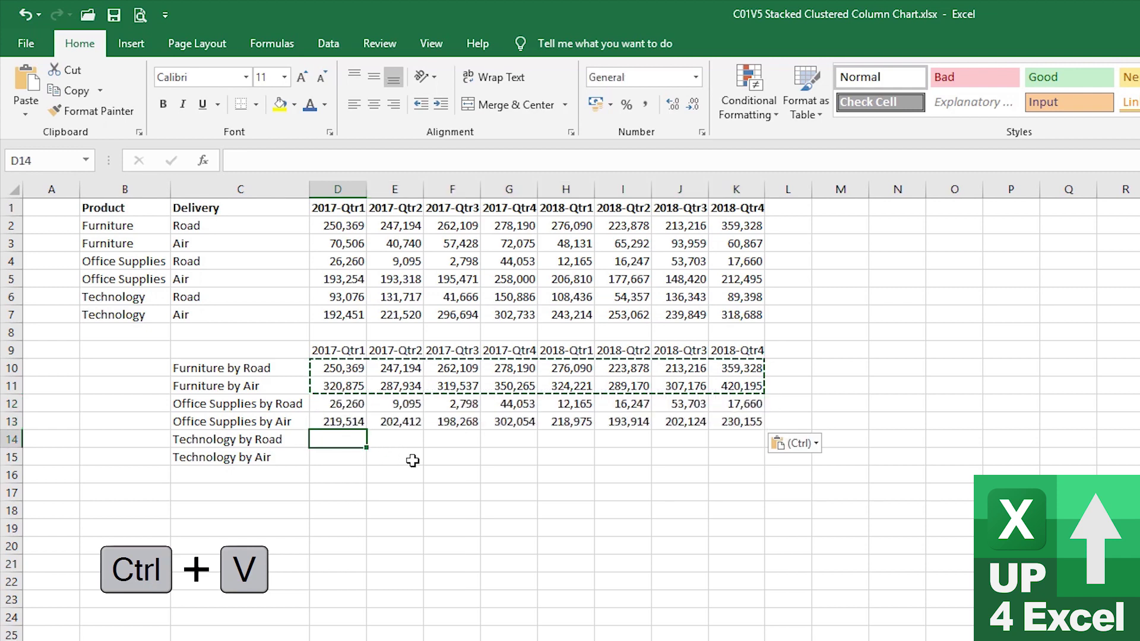
key(ctrl+v)
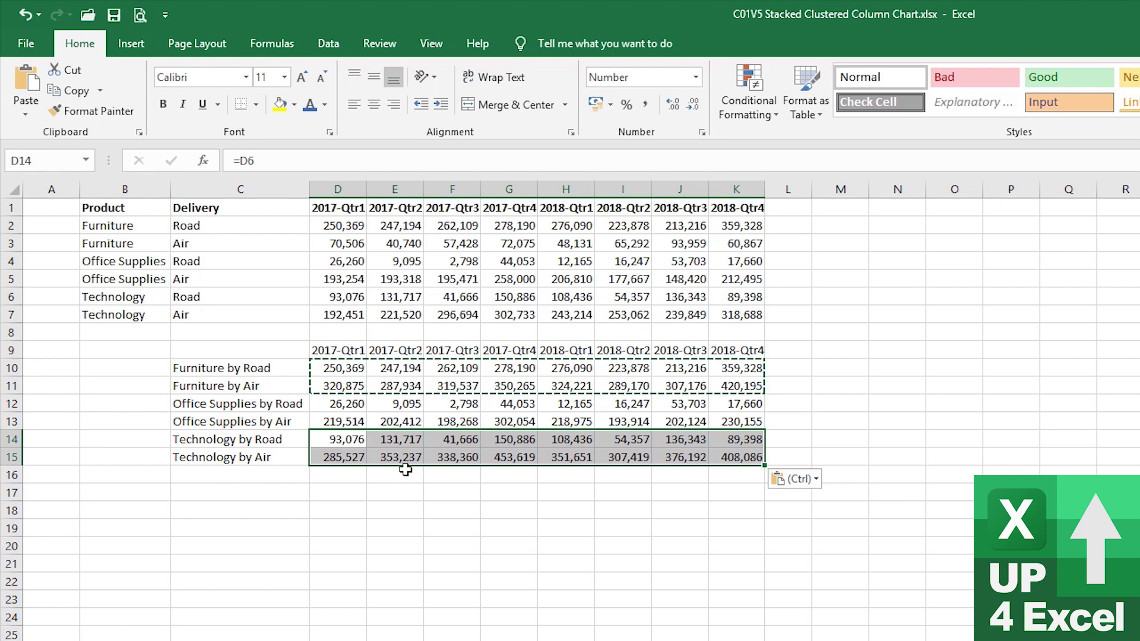
Chart C9:K15 with Alt+F1 and enlarge the chart beneath the source table to about row 29
drag(247, 351, 739, 456)
key(alt+F1)
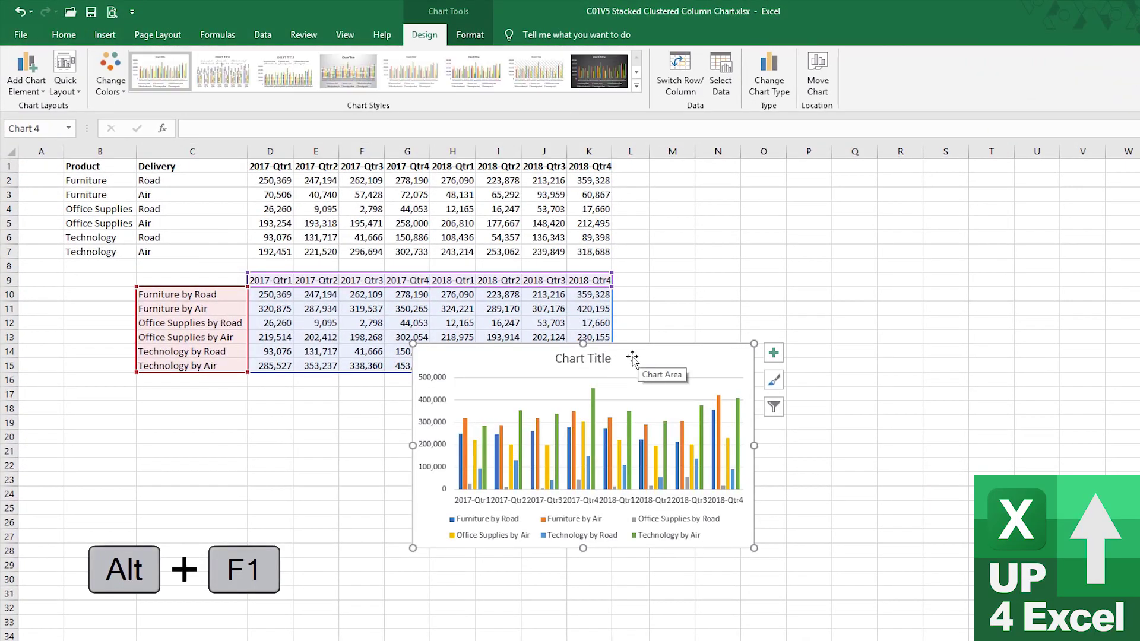
drag(636, 356, 311, 223)
drag(430, 416, 671, 569)
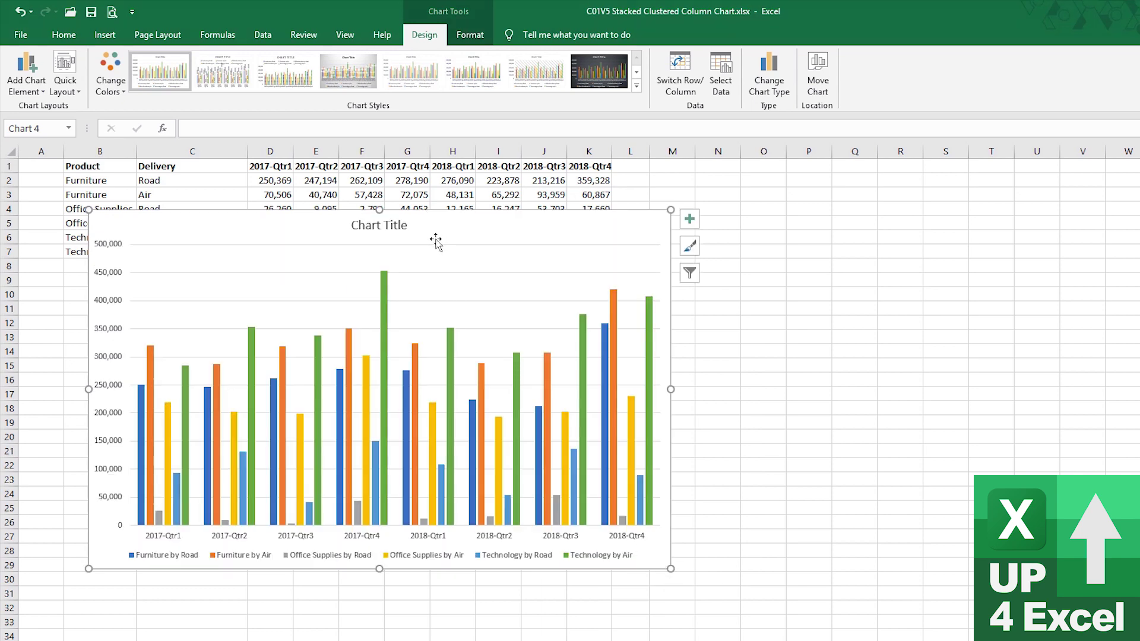
drag(437, 237, 414, 284)
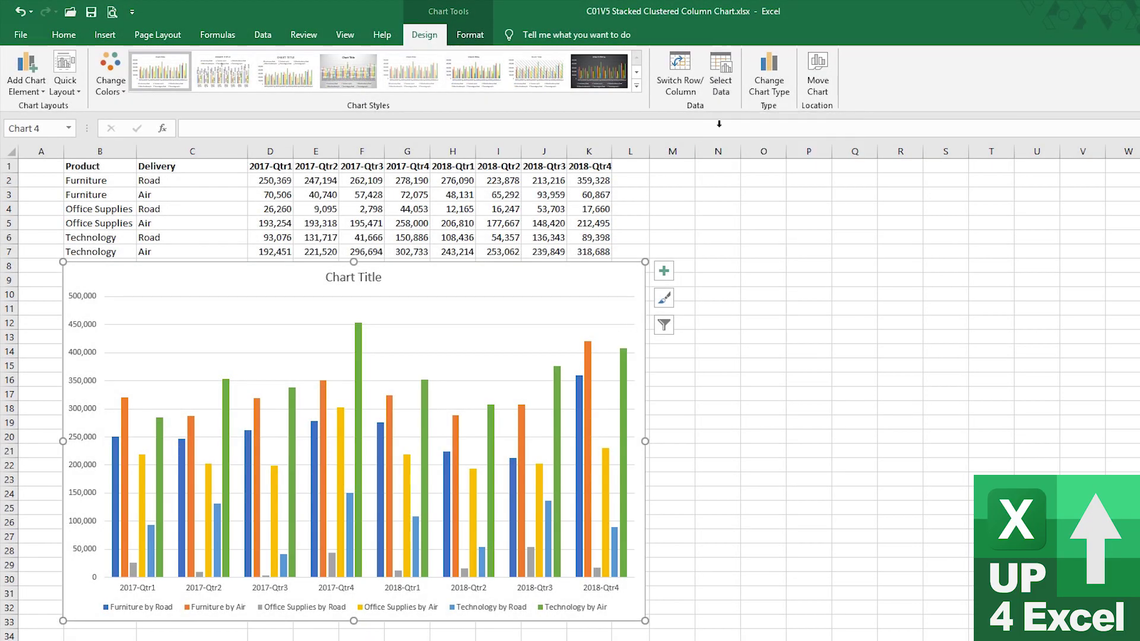
Switch to a Combo chart with Office Supplies by Air and both Technology series as Clustered Column
click(766, 73)
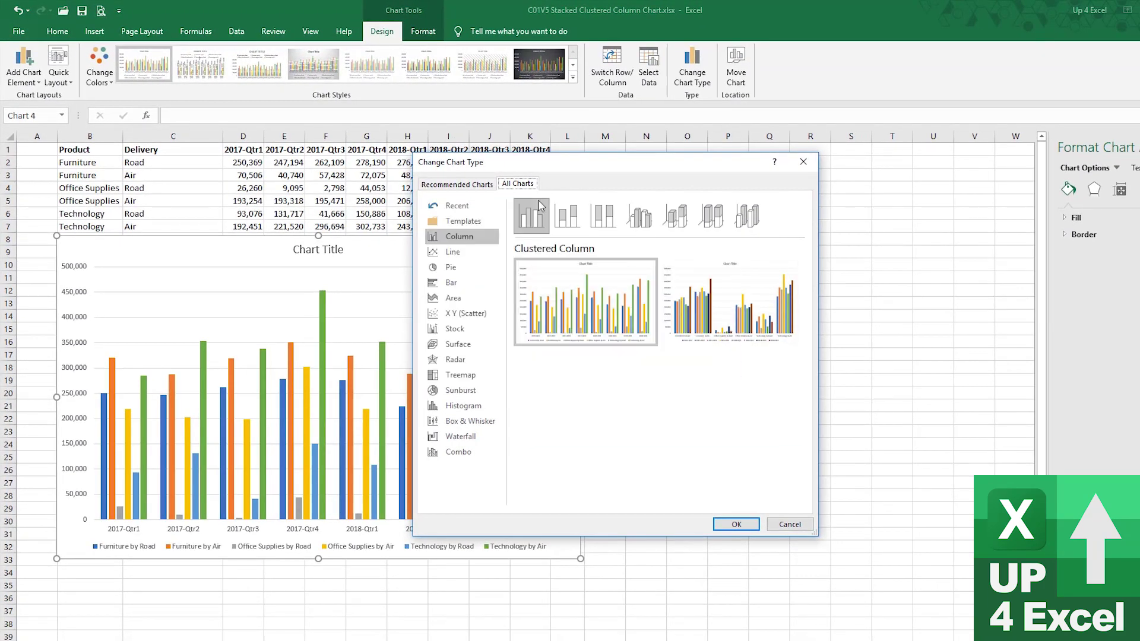
click(453, 455)
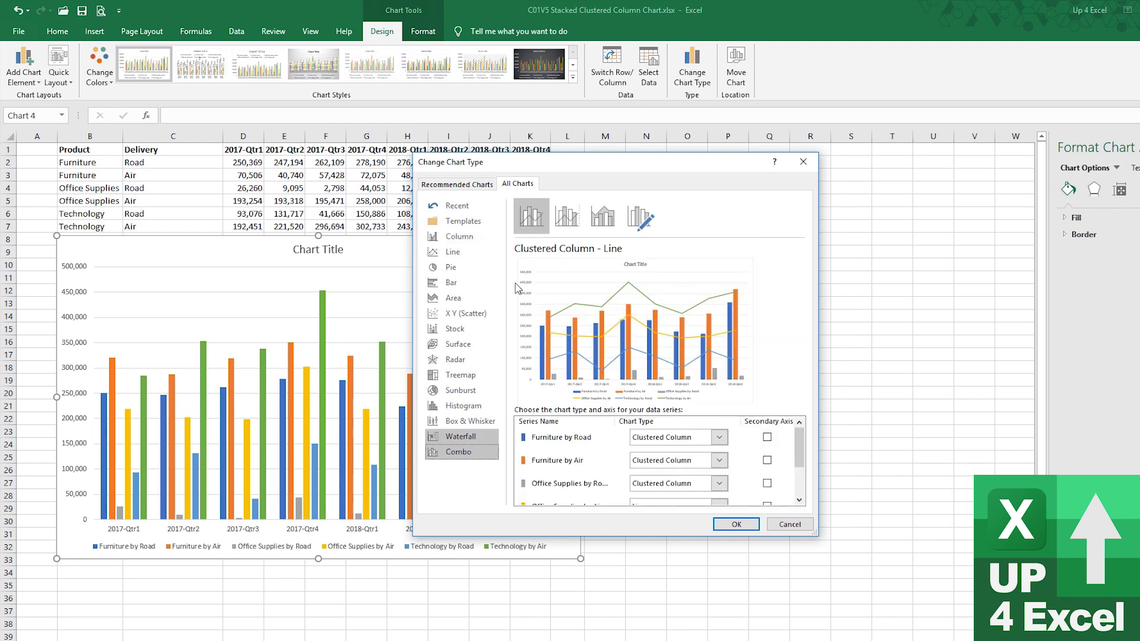
scroll(800, 454, down, 3)
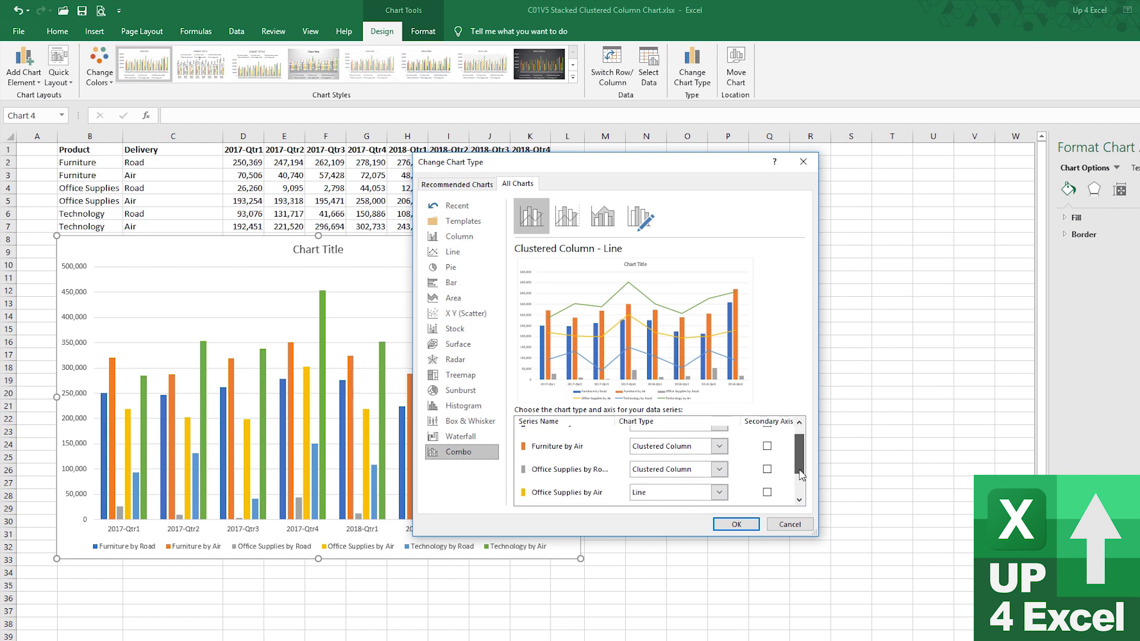
click(720, 448)
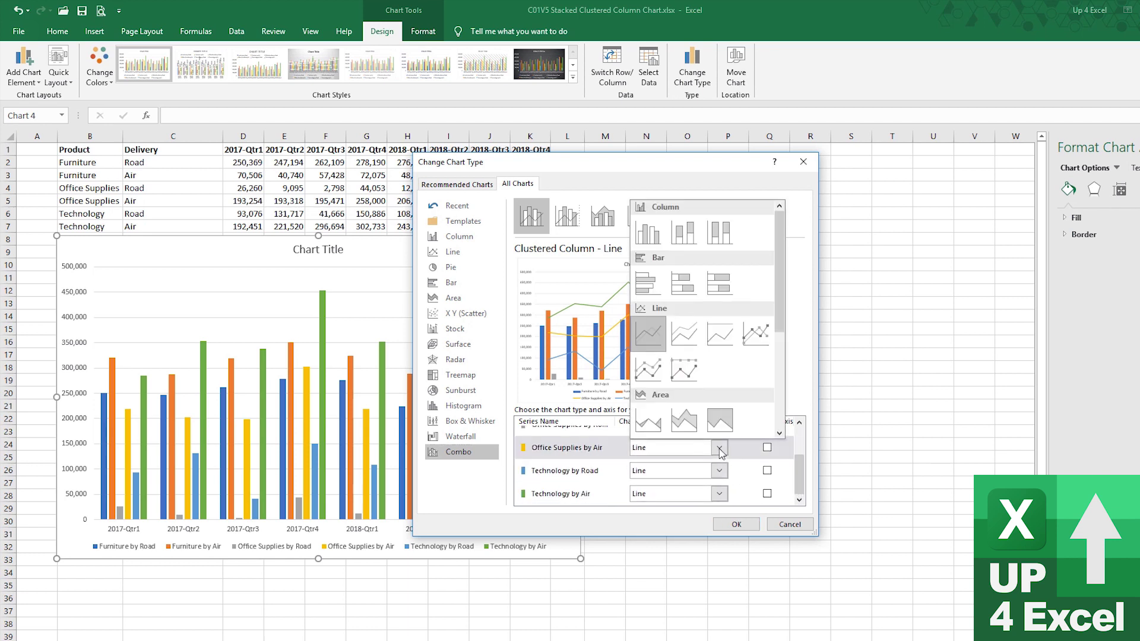
click(647, 232)
click(719, 471)
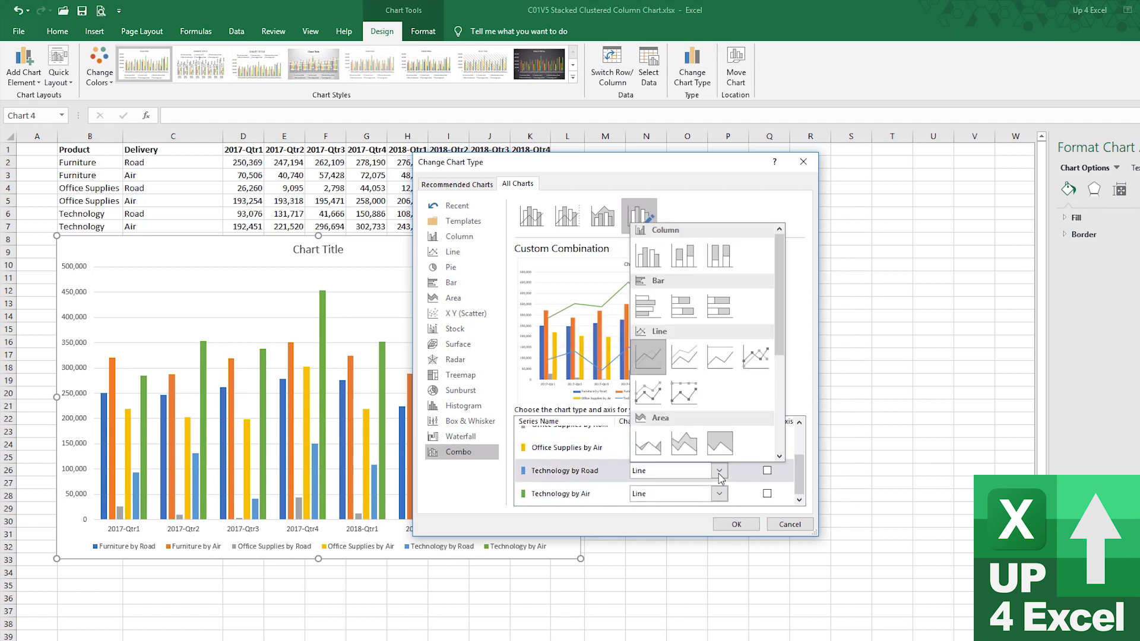
click(651, 253)
click(720, 494)
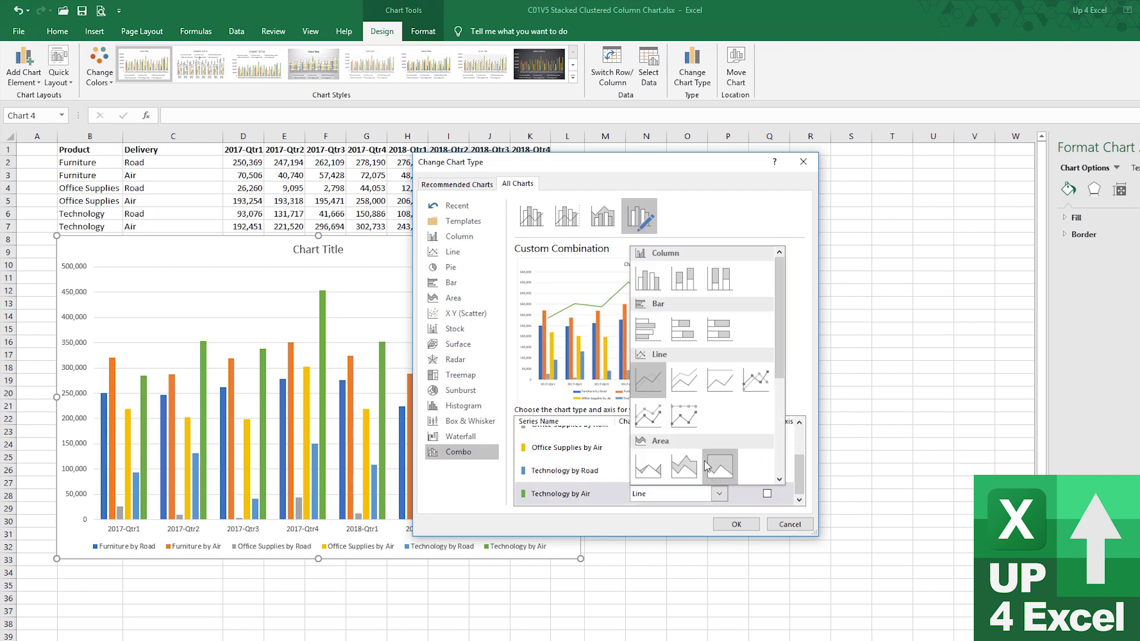
click(647, 276)
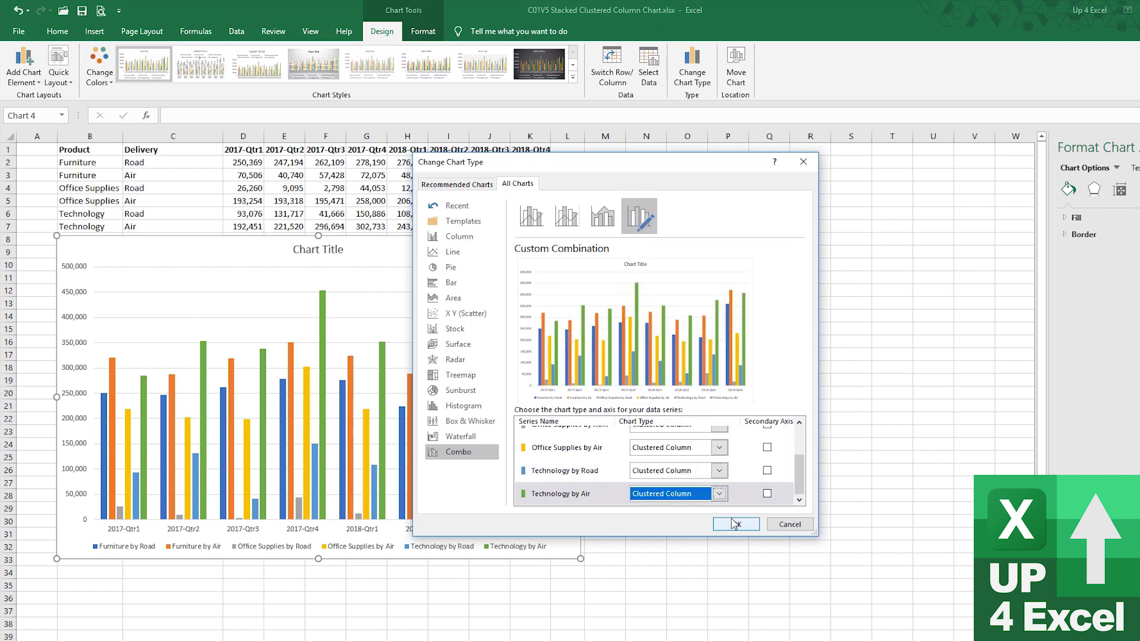
Put Technology, Office Supplies and Furniture by Road on the secondary axis and apply
click(767, 494)
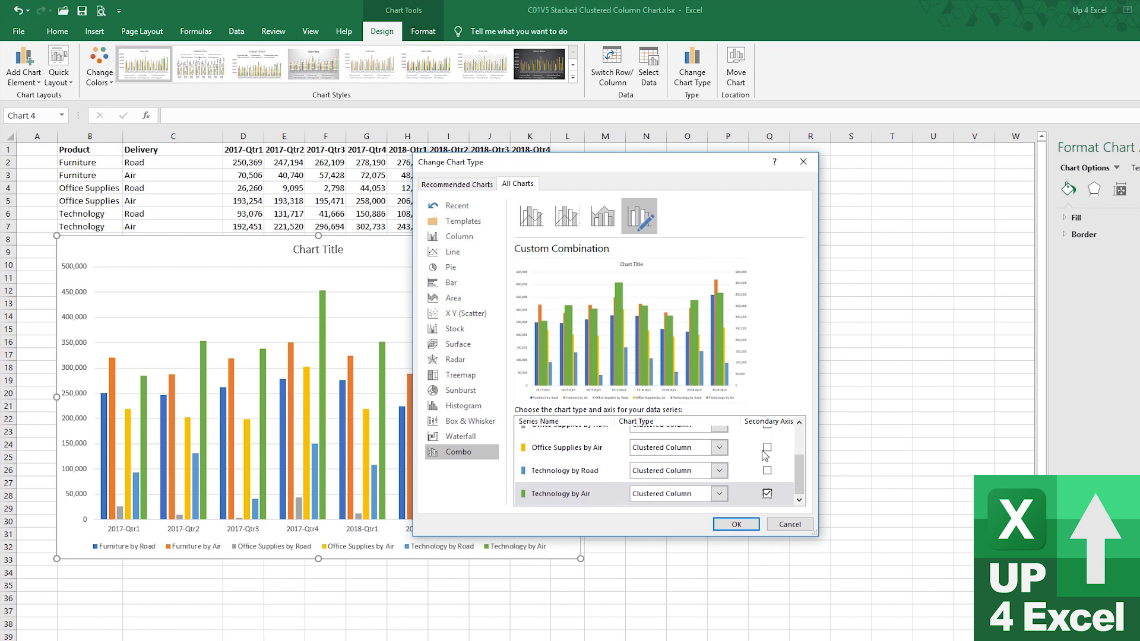
click(768, 494)
click(767, 471)
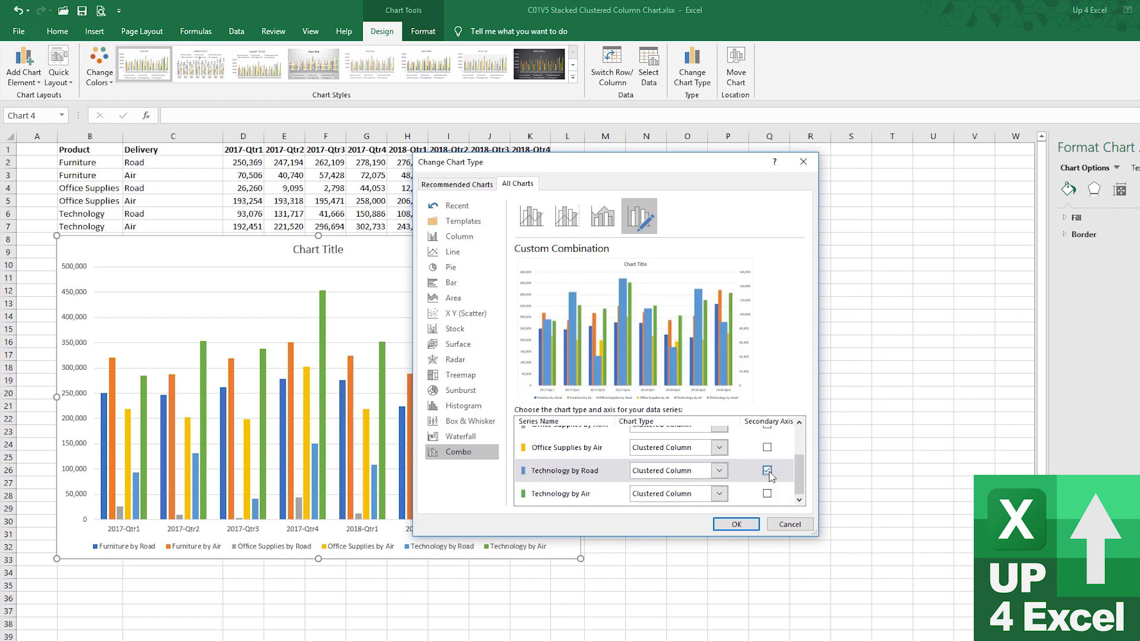
scroll(770, 480, up, 2)
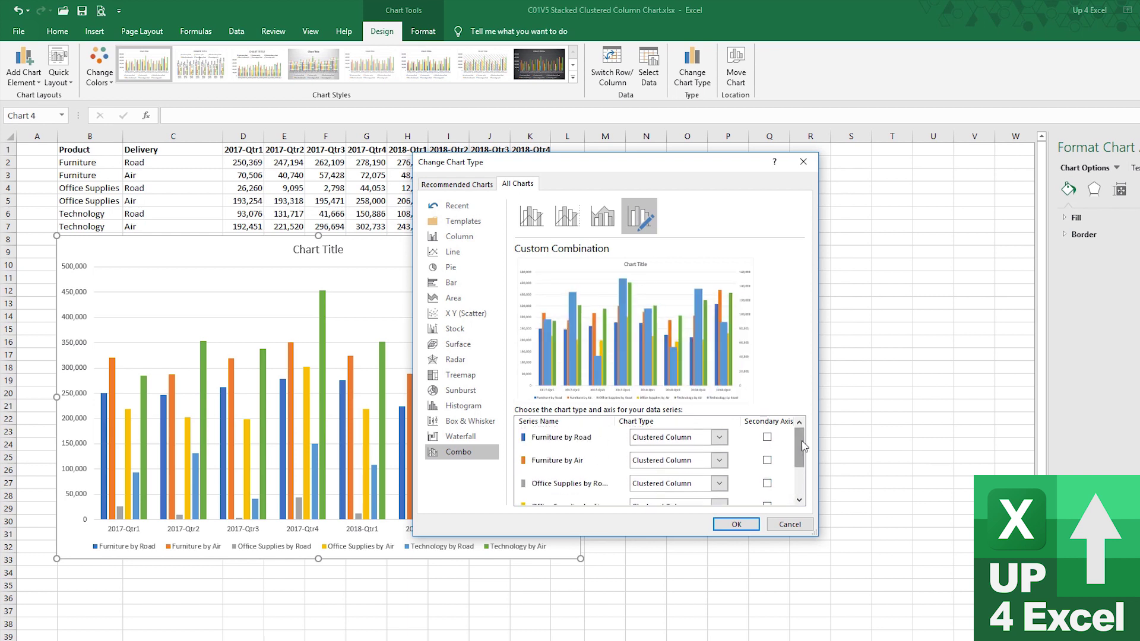
click(767, 484)
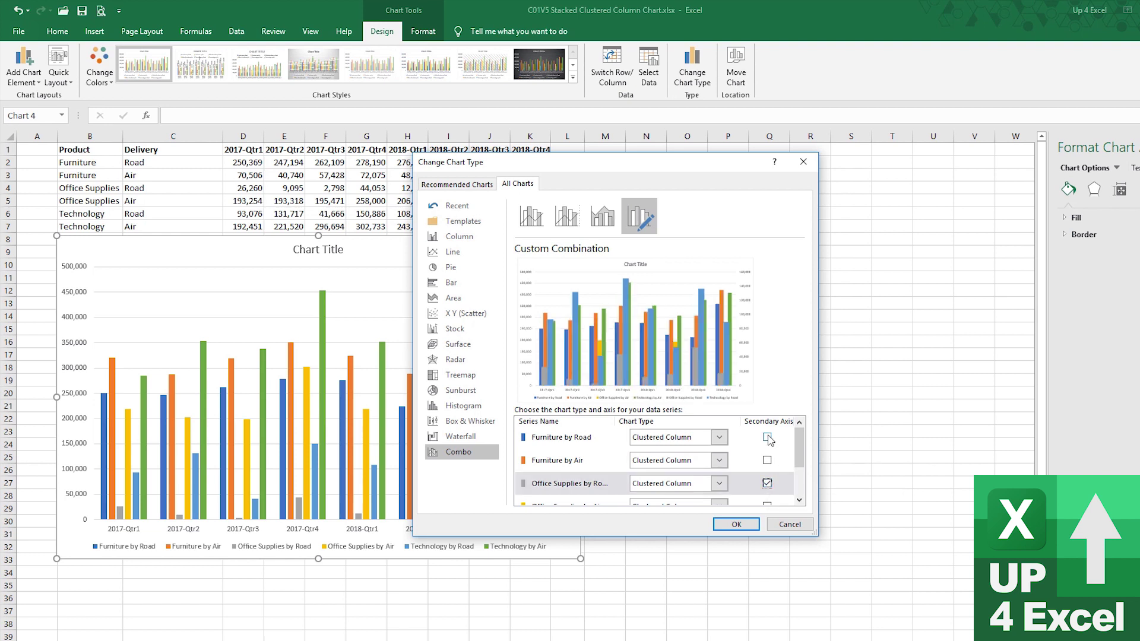
click(767, 437)
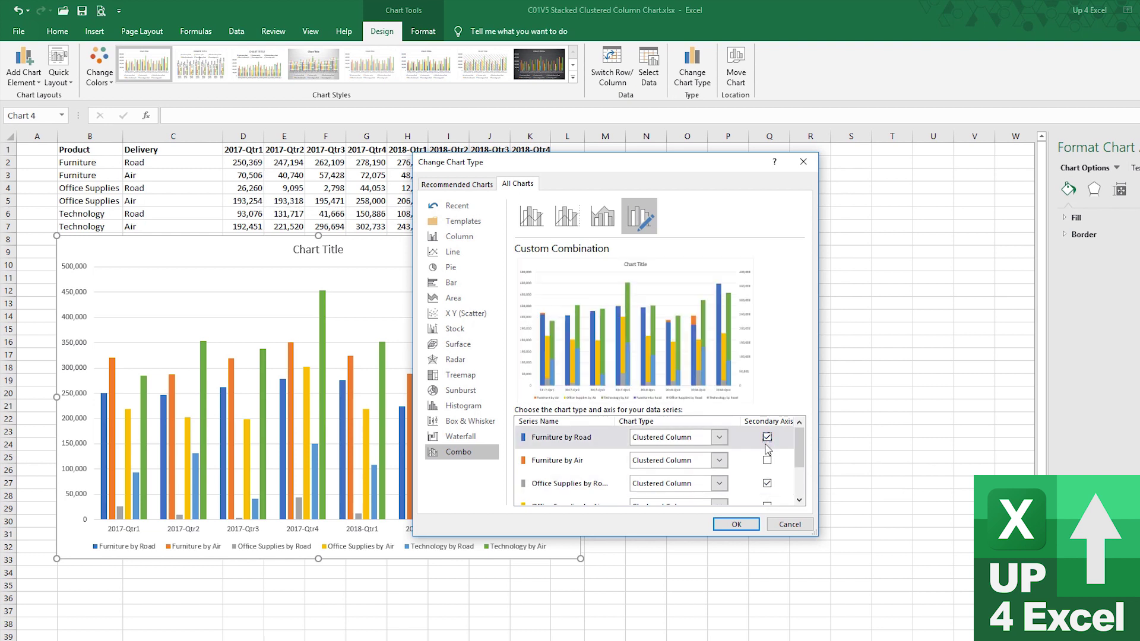
click(741, 530)
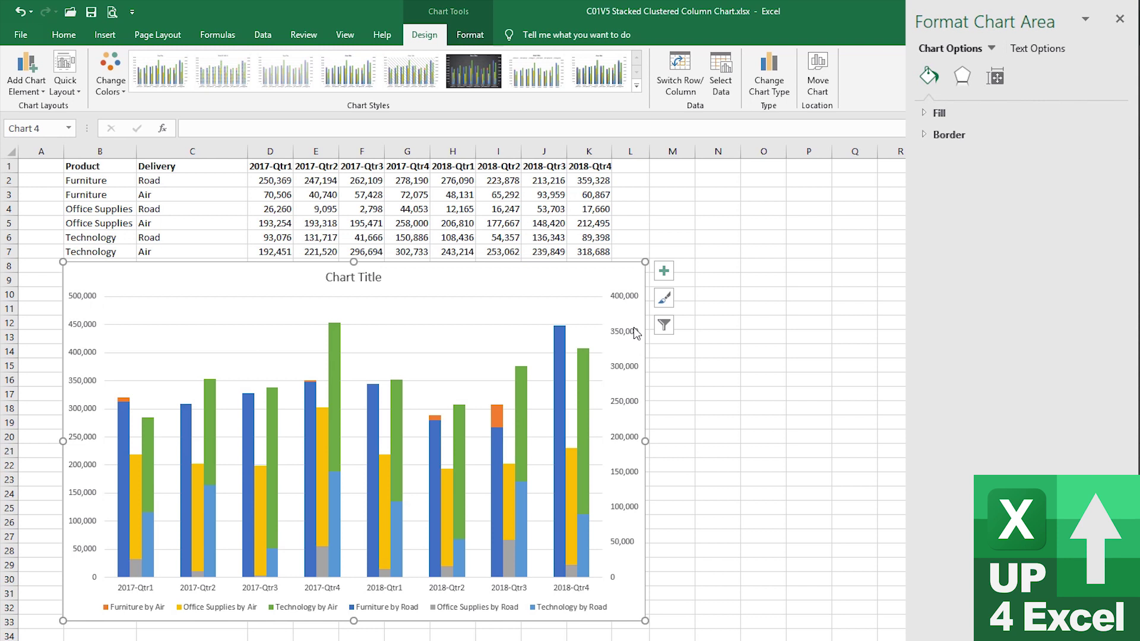
Set the secondary vertical axis maximum bound to 500,000
click(621, 297)
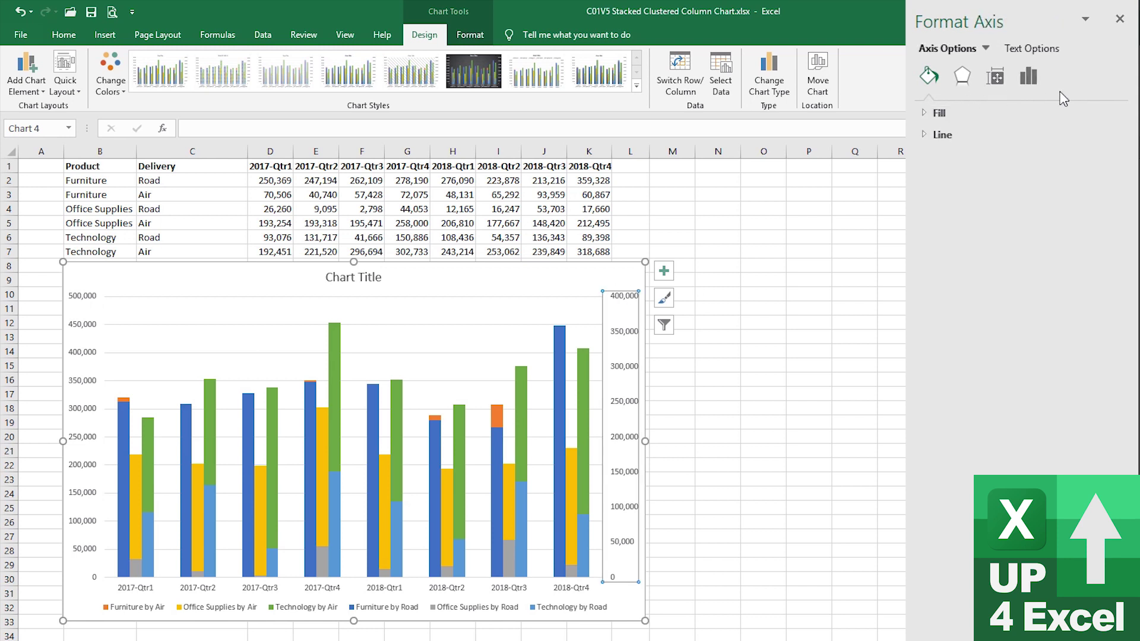
click(1028, 78)
click(980, 114)
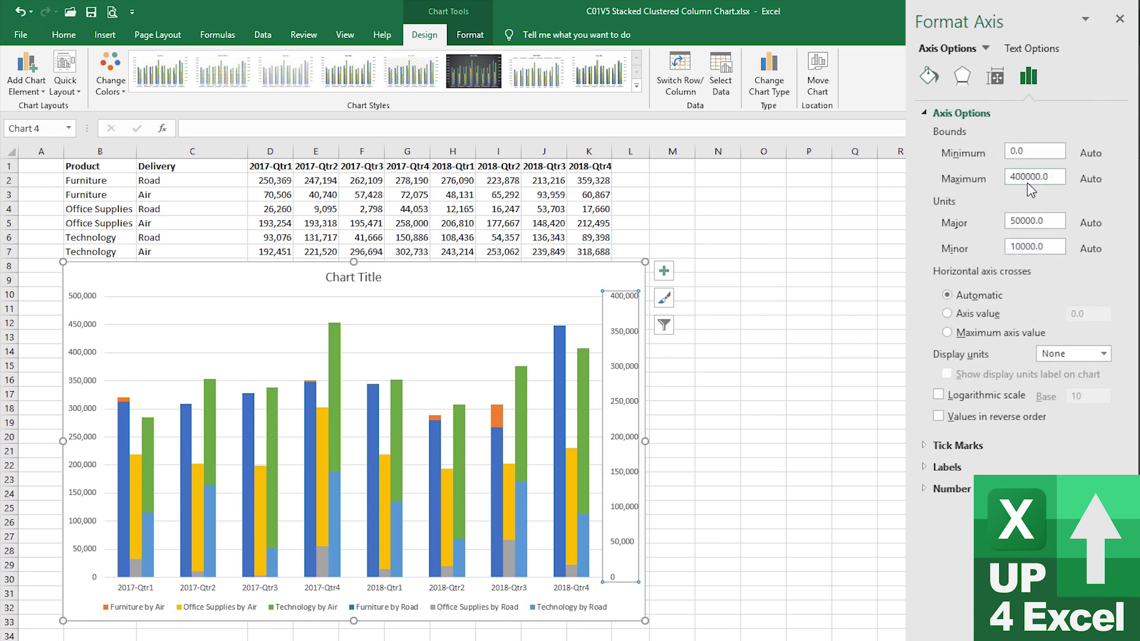
click(1020, 176)
key(BackSpace)
text(5)
key(Return)
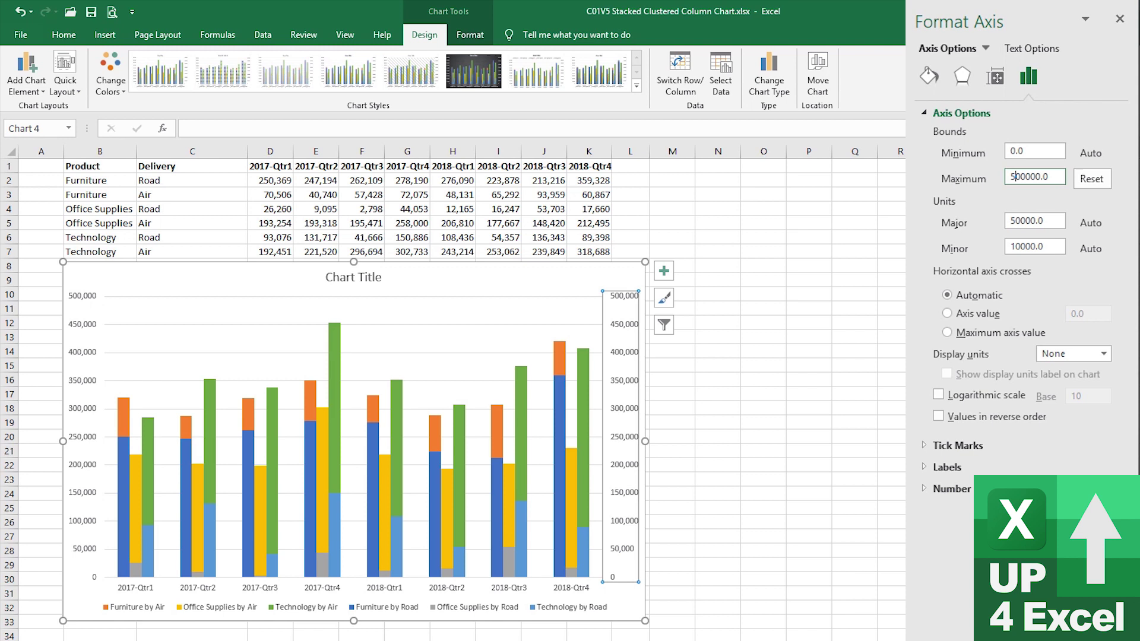
Reset the secondary axis maximum to automatic and deselect the axis
click(1098, 180)
click(1120, 19)
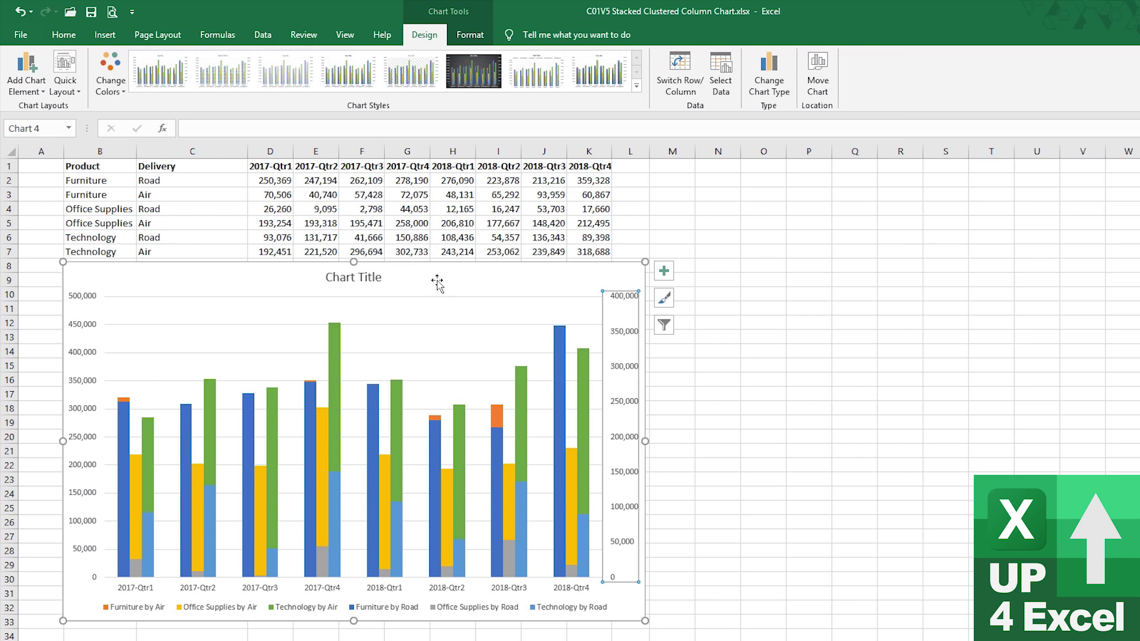
click(481, 274)
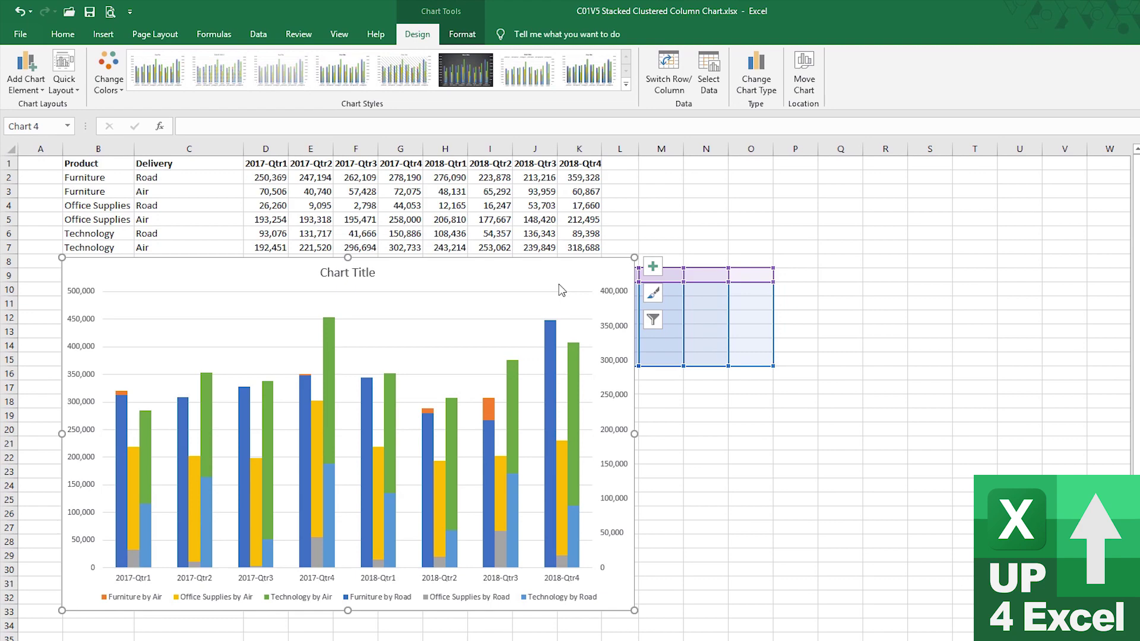
Move the chart down so it starts at row 16
double_click(594, 303)
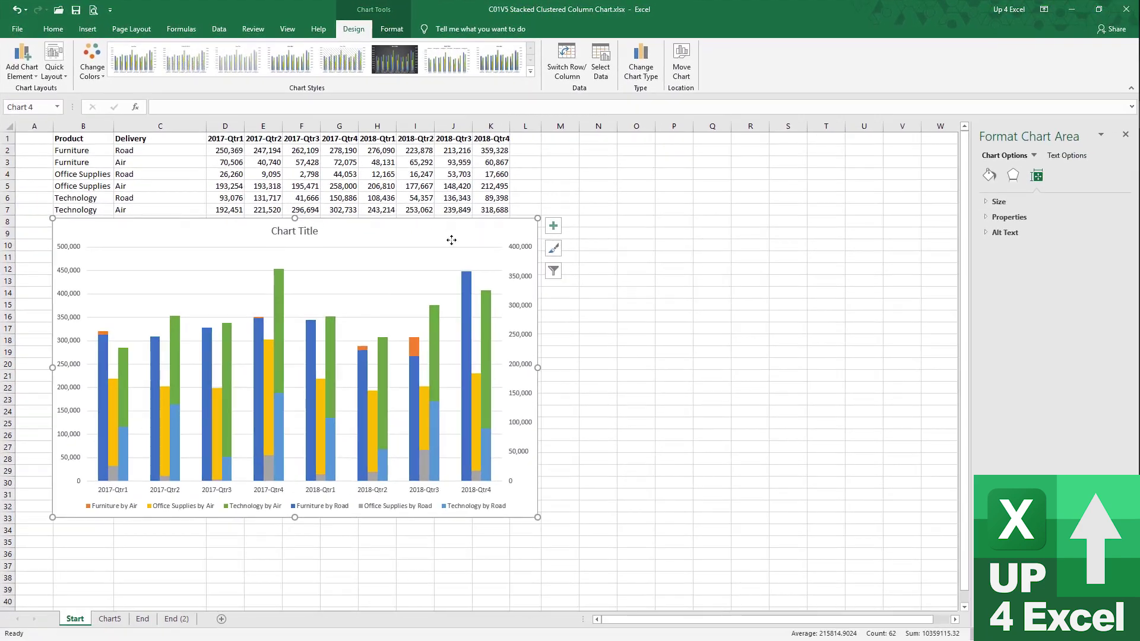
drag(451, 240, 462, 340)
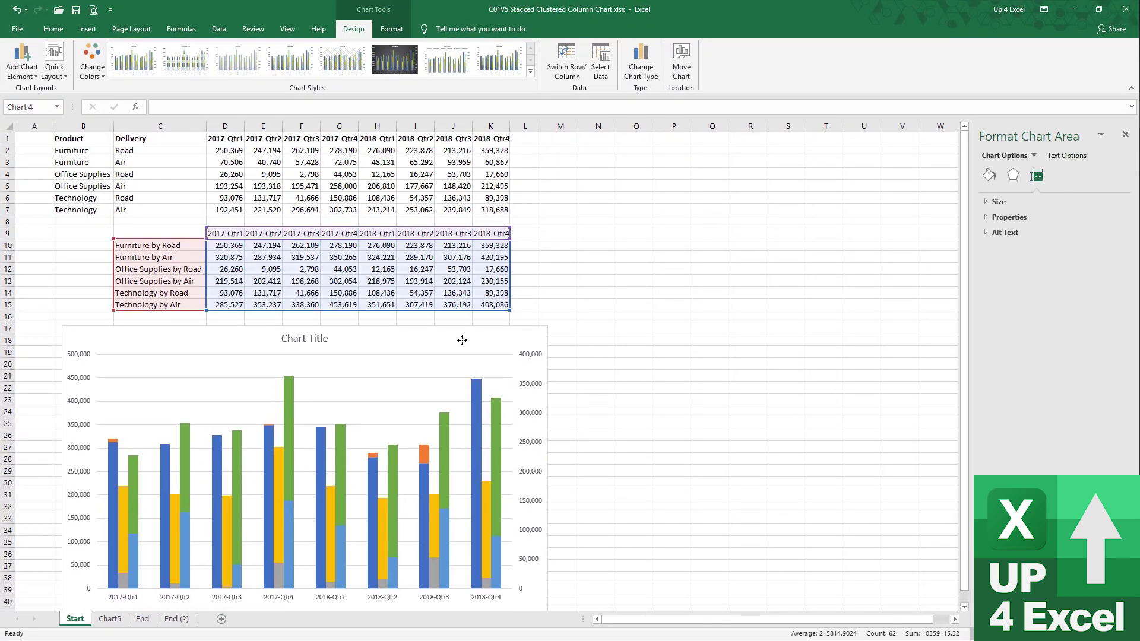
click(535, 246)
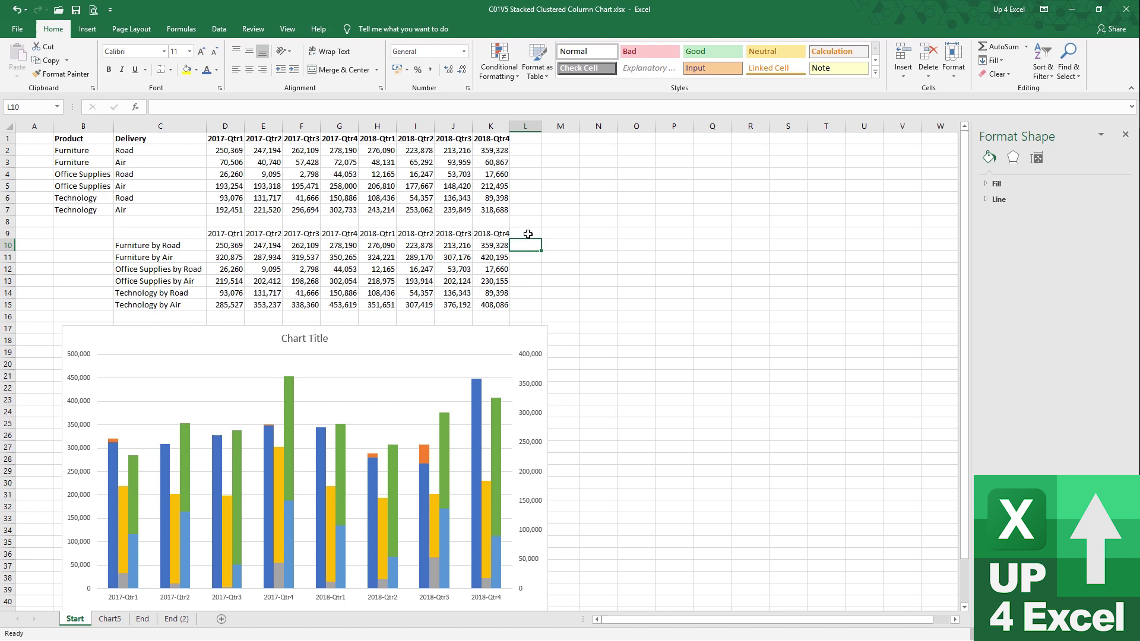
Type the label Max in C16
click(184, 318)
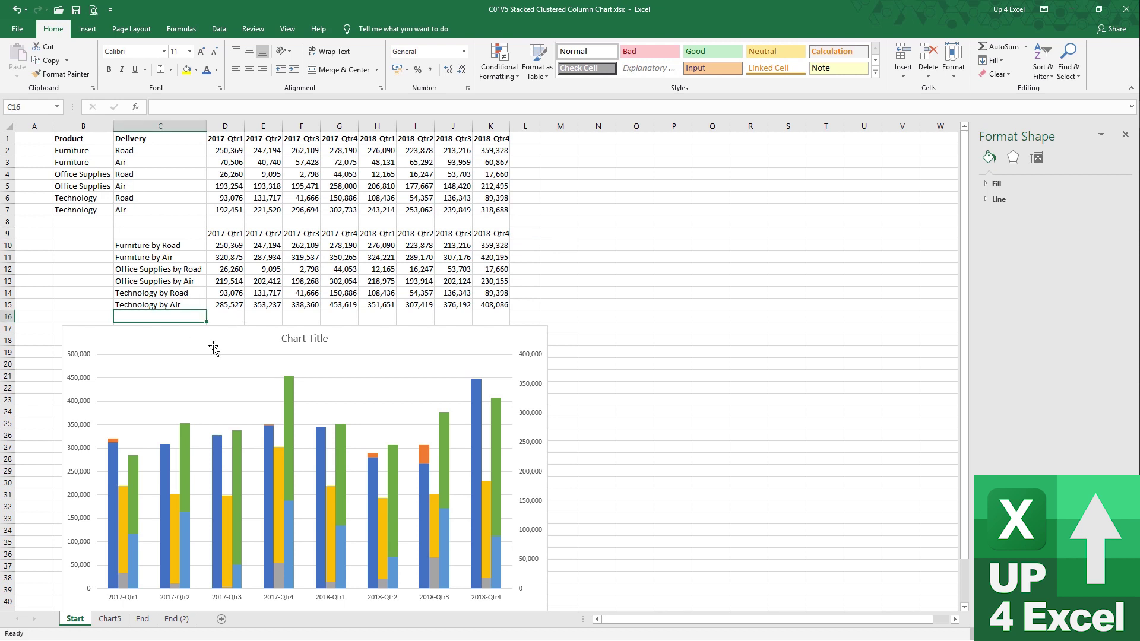
text(Max)
key(Tab)
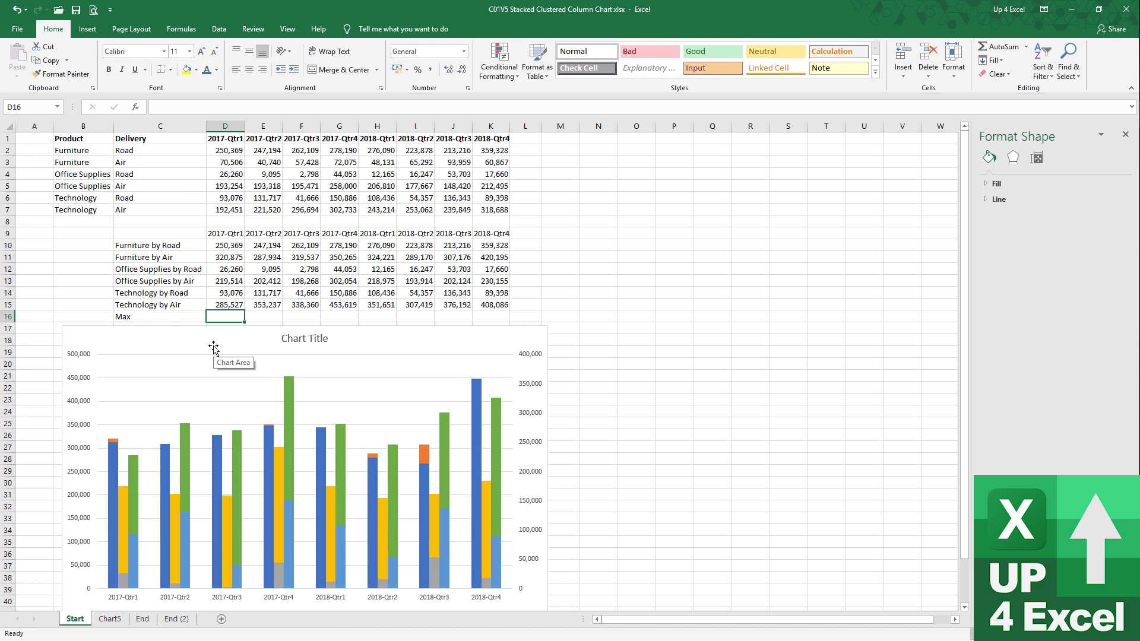
key(alt)
key(m)
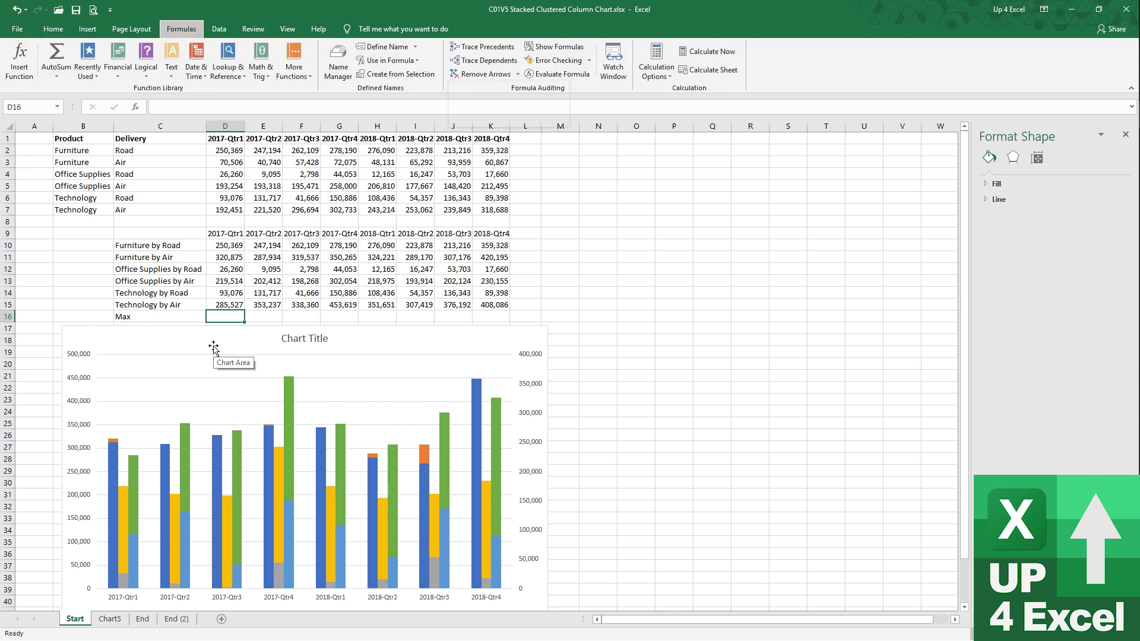
key(a)
Enter =MAX(D10:K15) in D16, returning 453,619
click(234, 315)
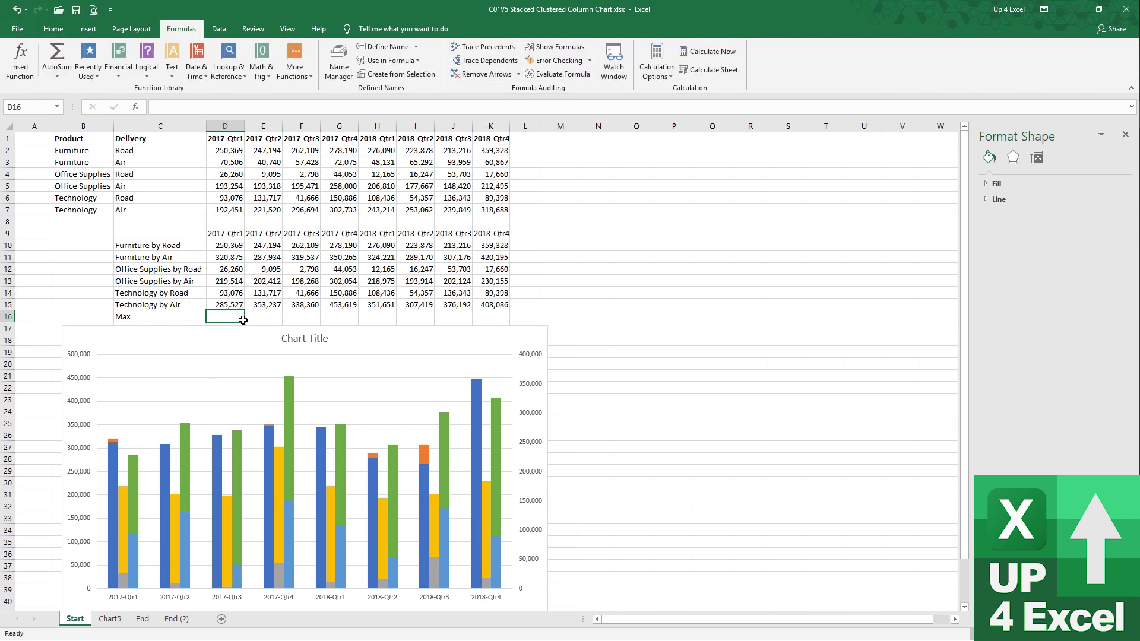
text(=max()
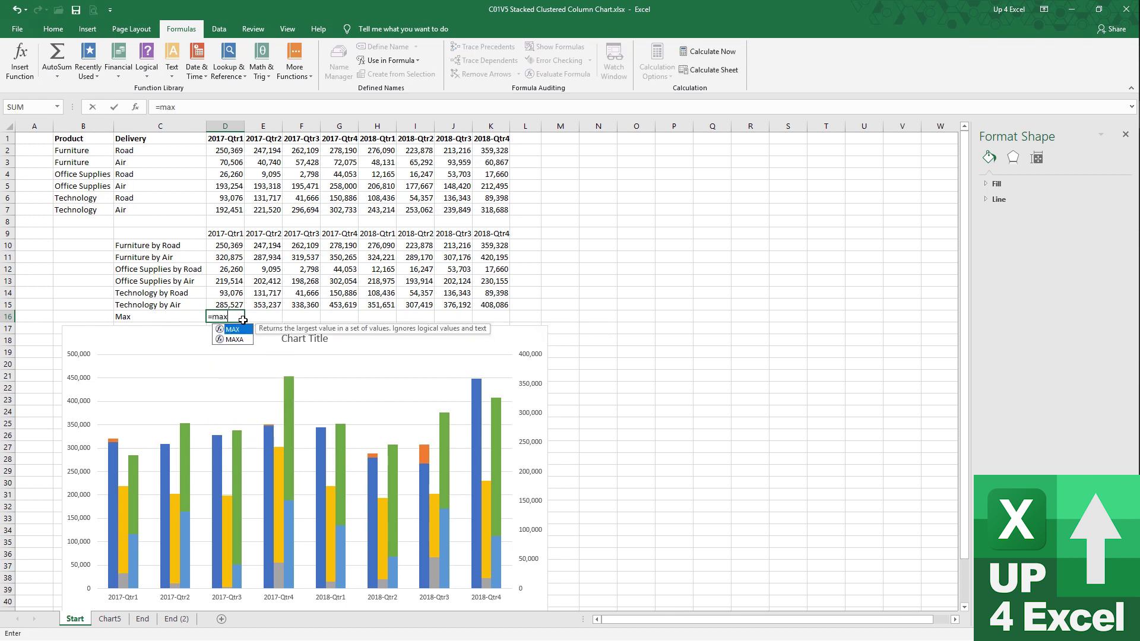
key(Up)
key(ctrl+shift+Right)
key(ctrl+shift+Up)
key(shift+Down)
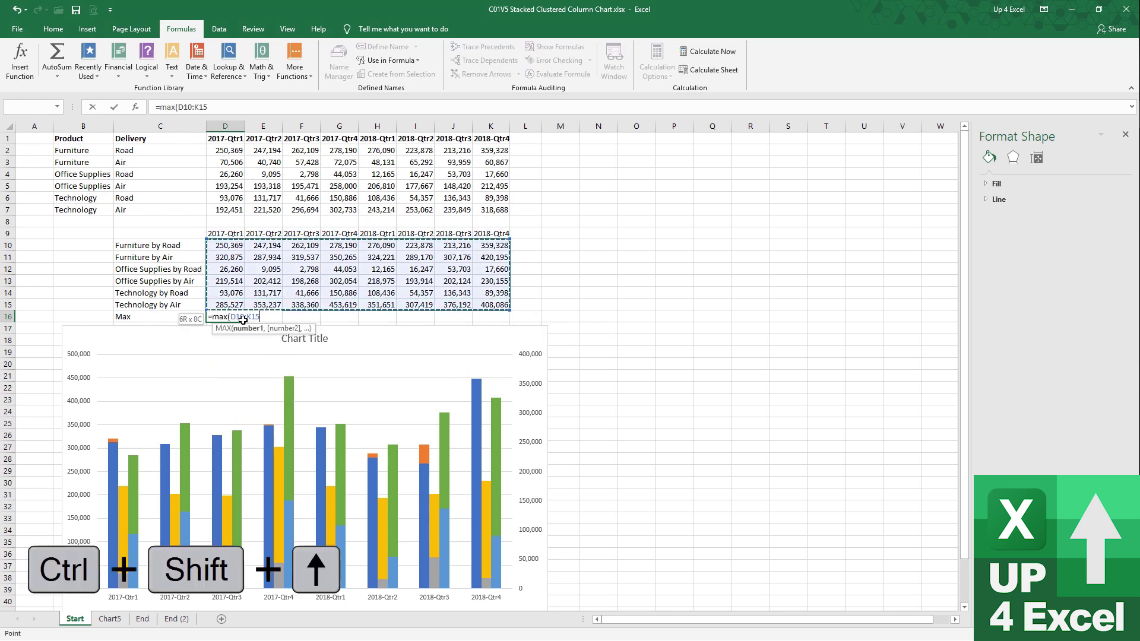
key(ctrl+Return)
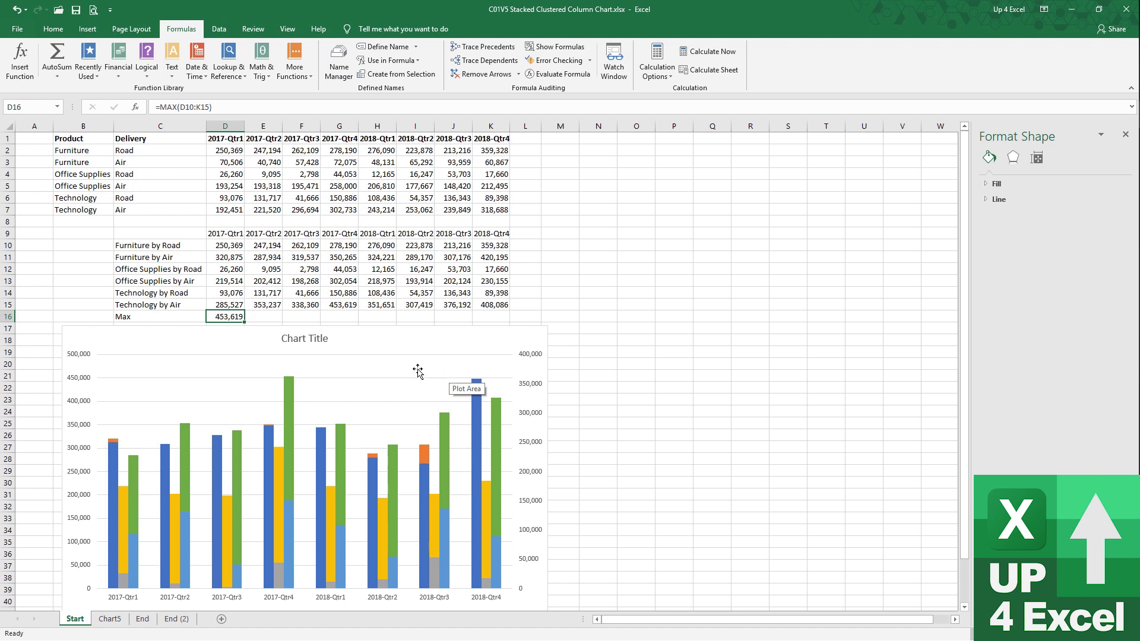
Add a chart series named MaxP whose value comes from cell D16
click(402, 339)
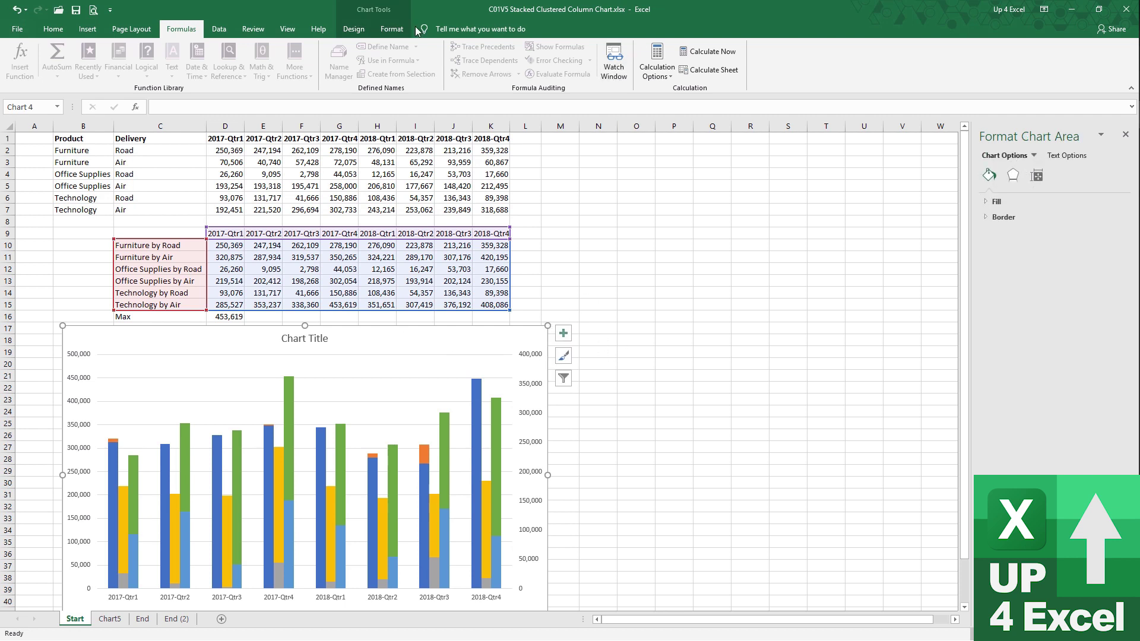
click(392, 29)
click(354, 28)
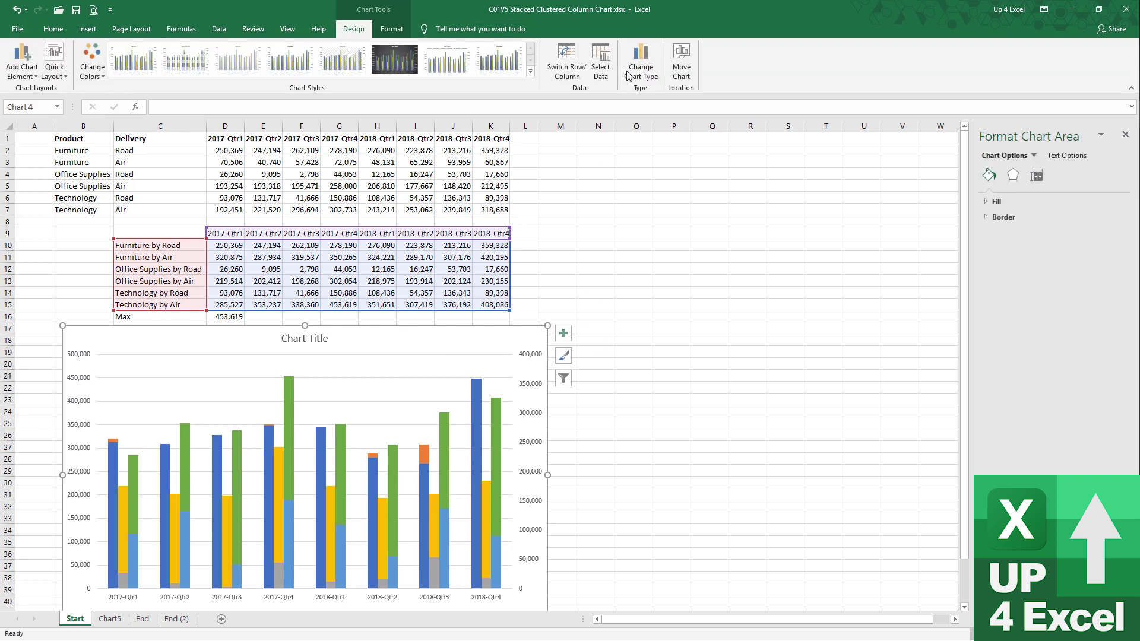
click(602, 61)
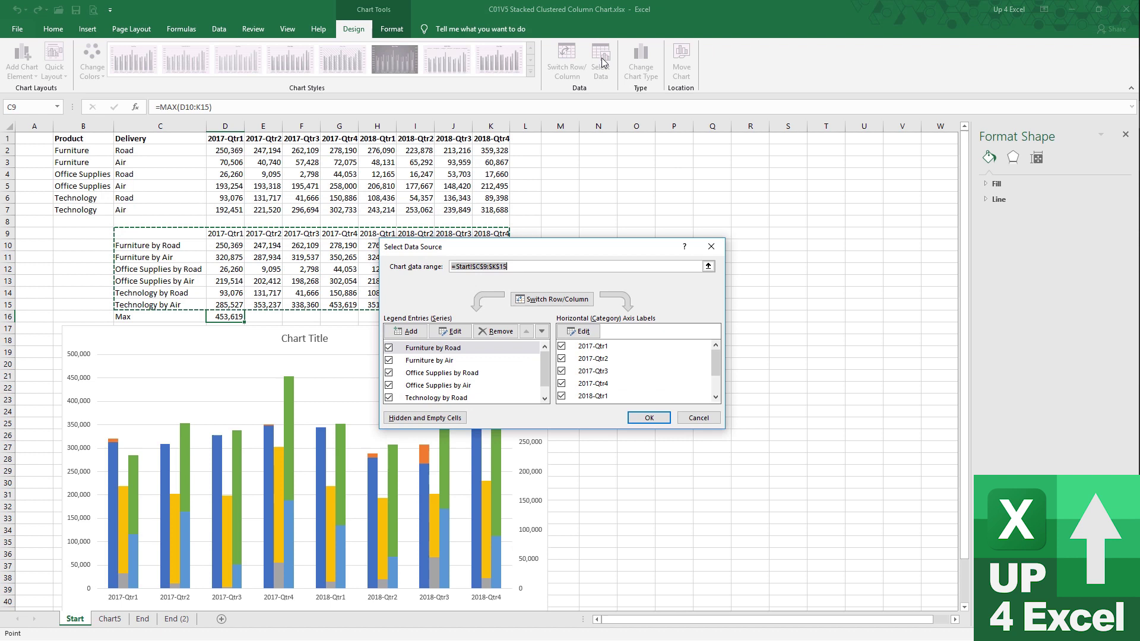
click(414, 338)
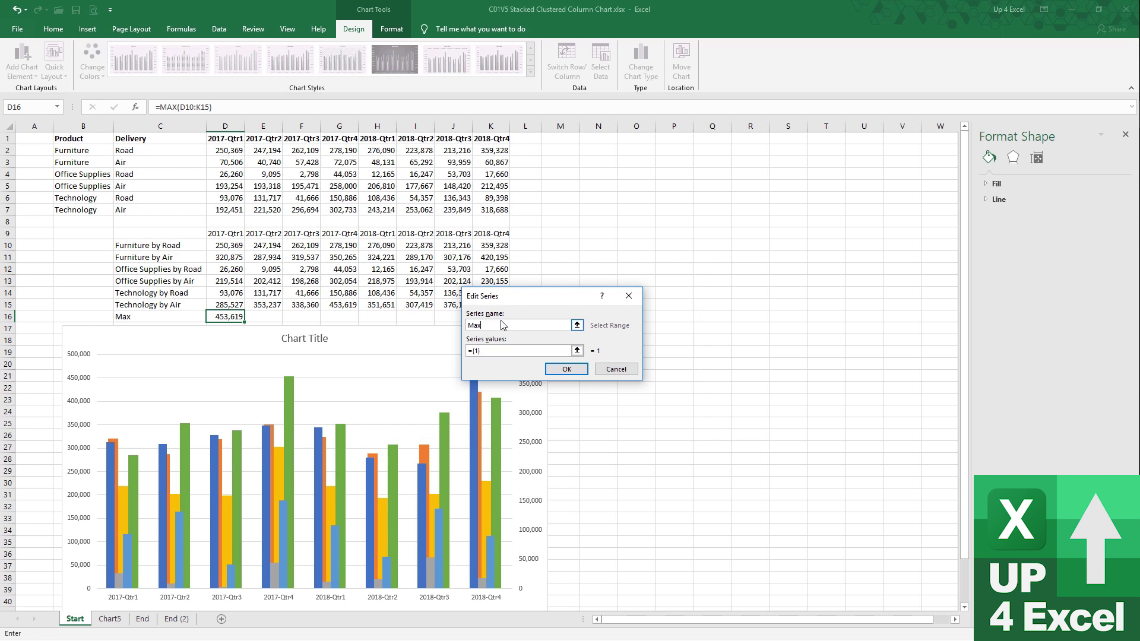
text(MaxP)
click(516, 351)
click(227, 316)
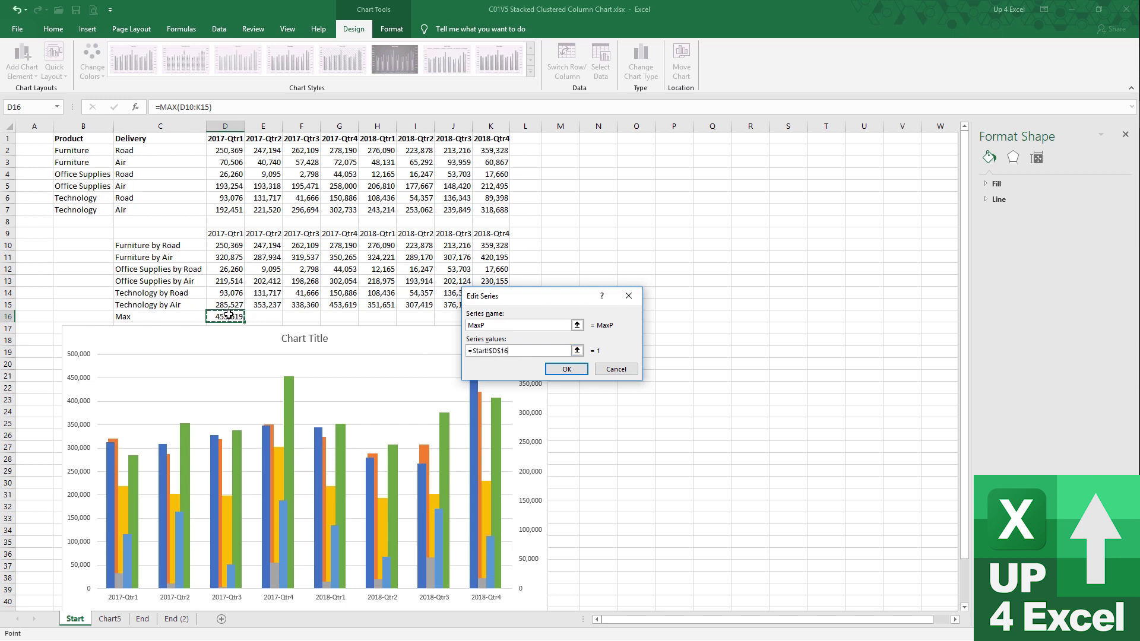
click(553, 370)
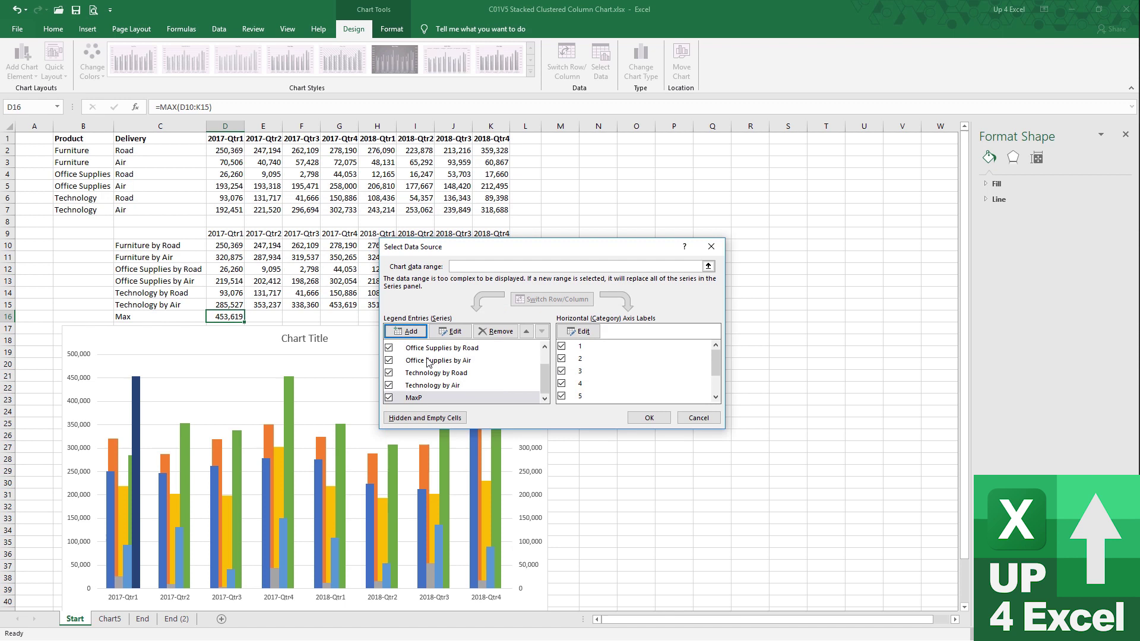
Add a second series, MaxS, also valued from D16, and close Select Data
click(406, 332)
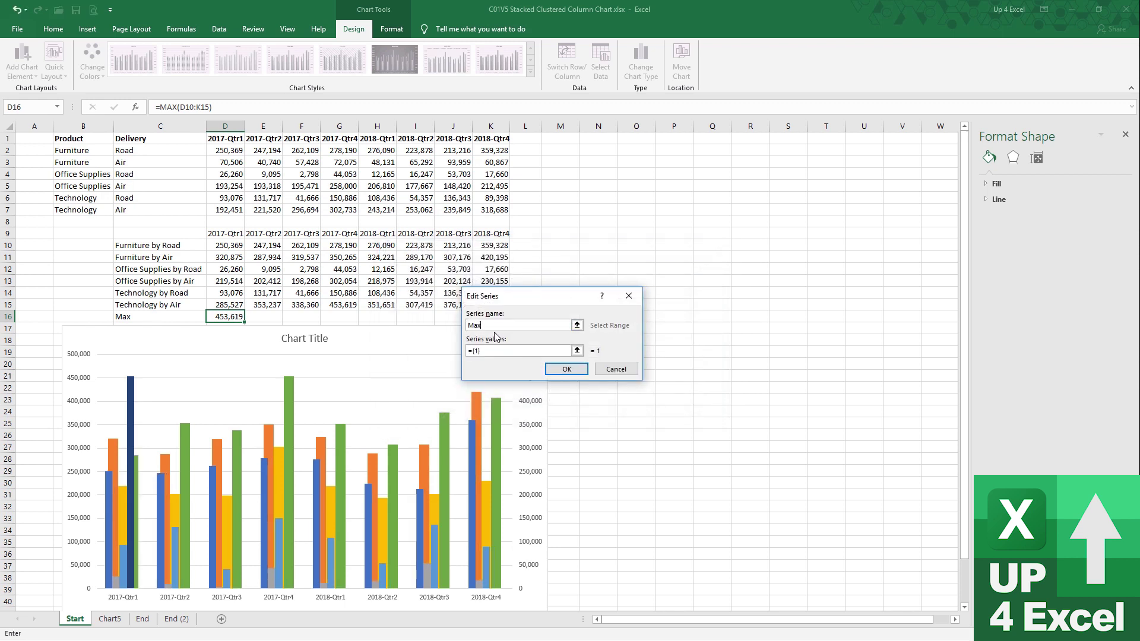
click(520, 350)
click(231, 316)
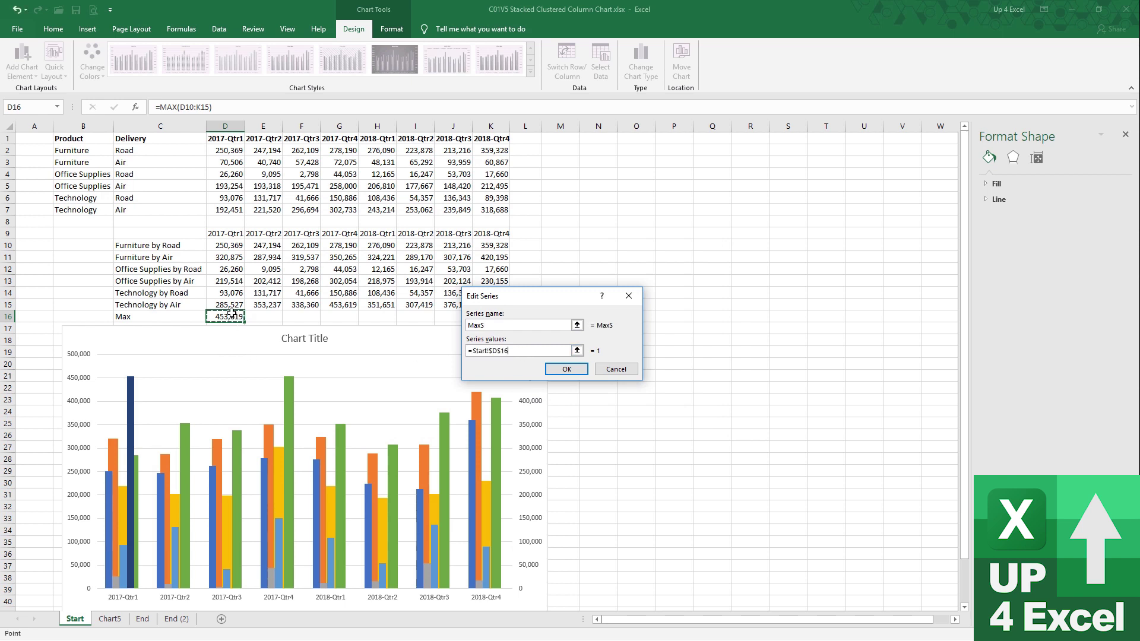
click(565, 370)
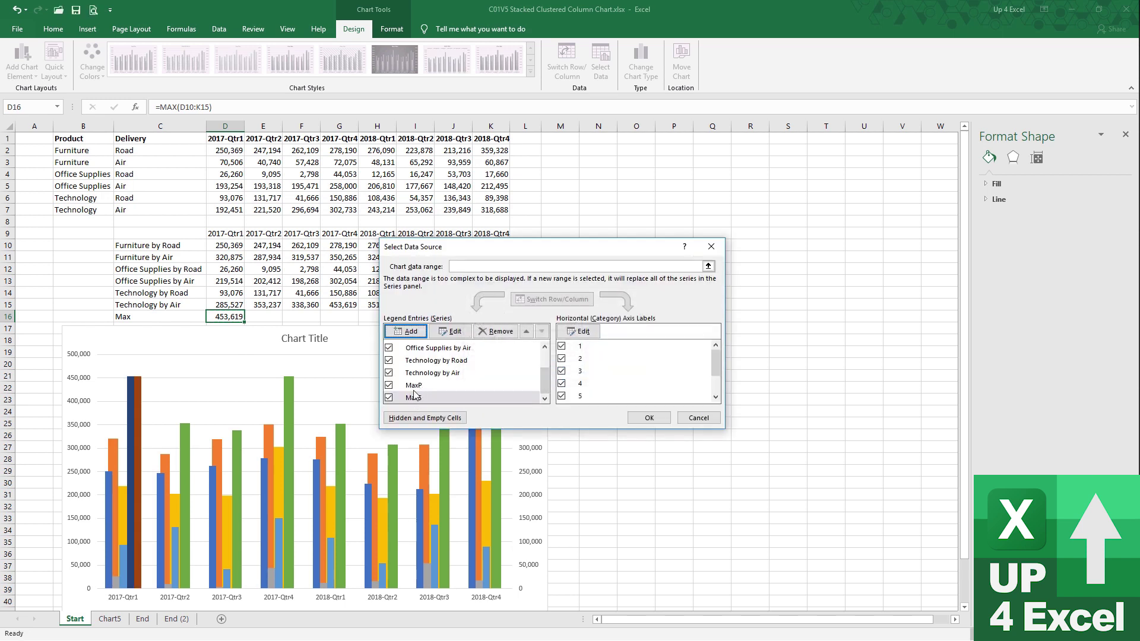
click(649, 418)
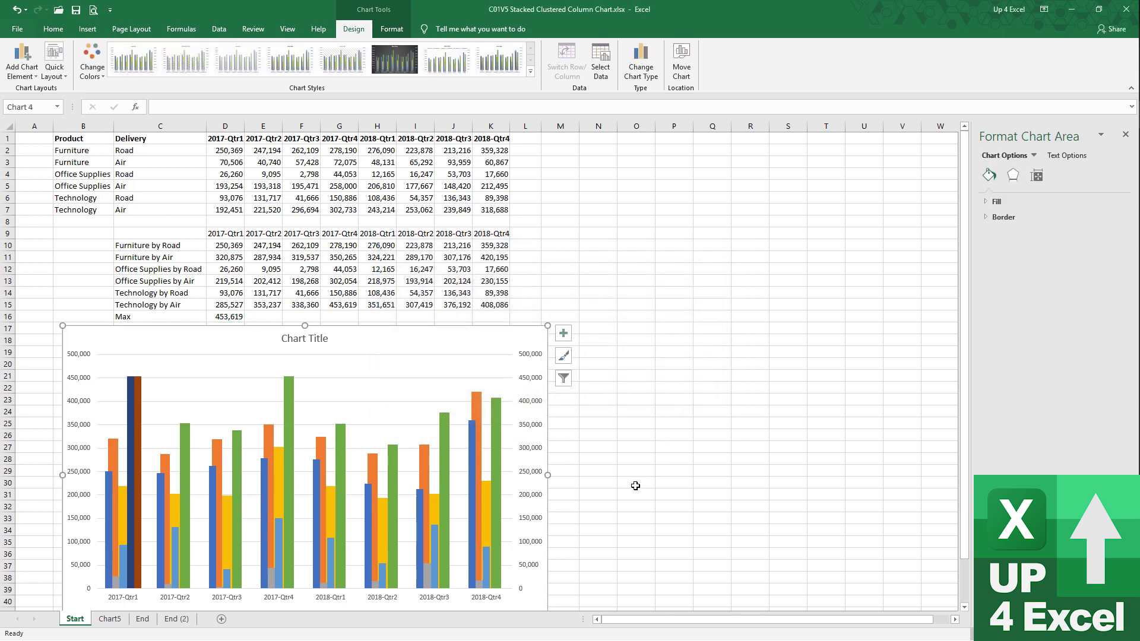
click(138, 406)
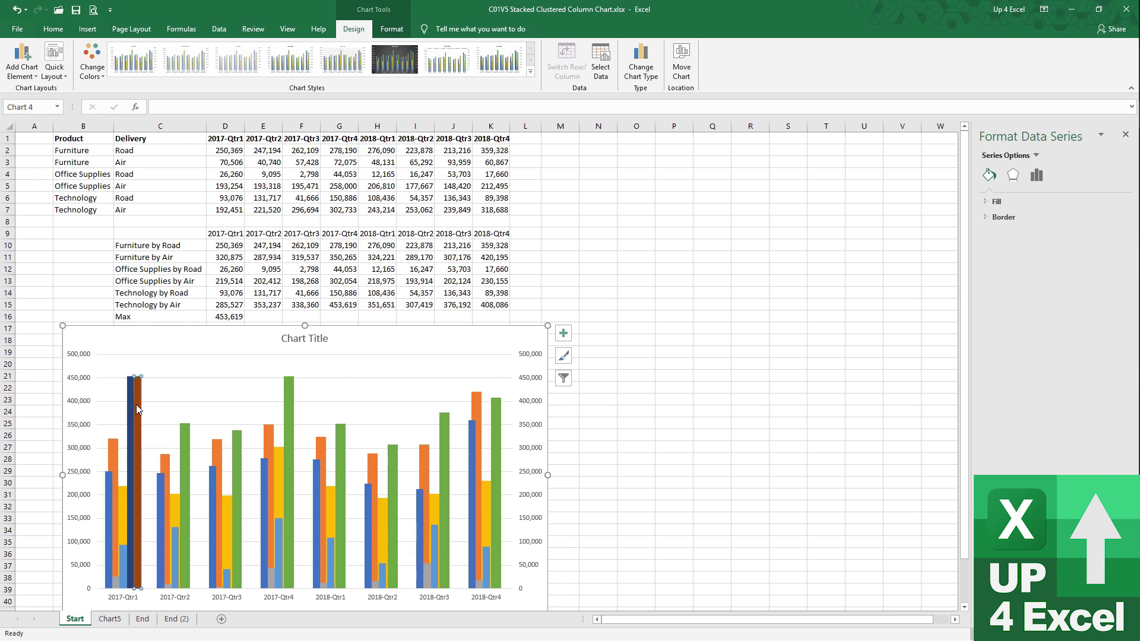
click(128, 405)
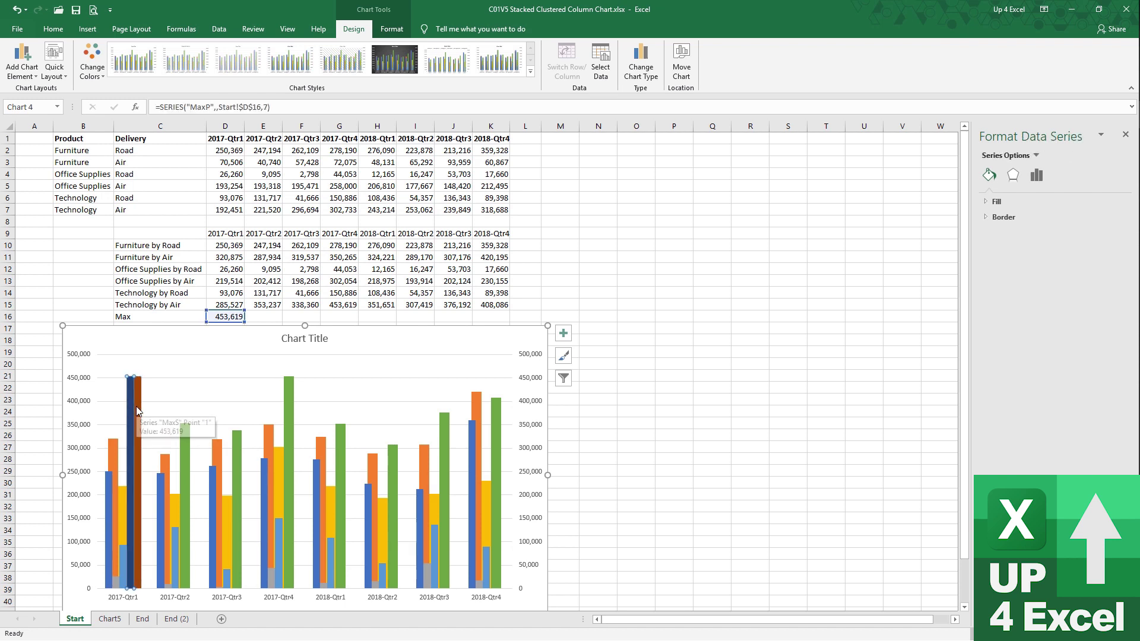
click(136, 407)
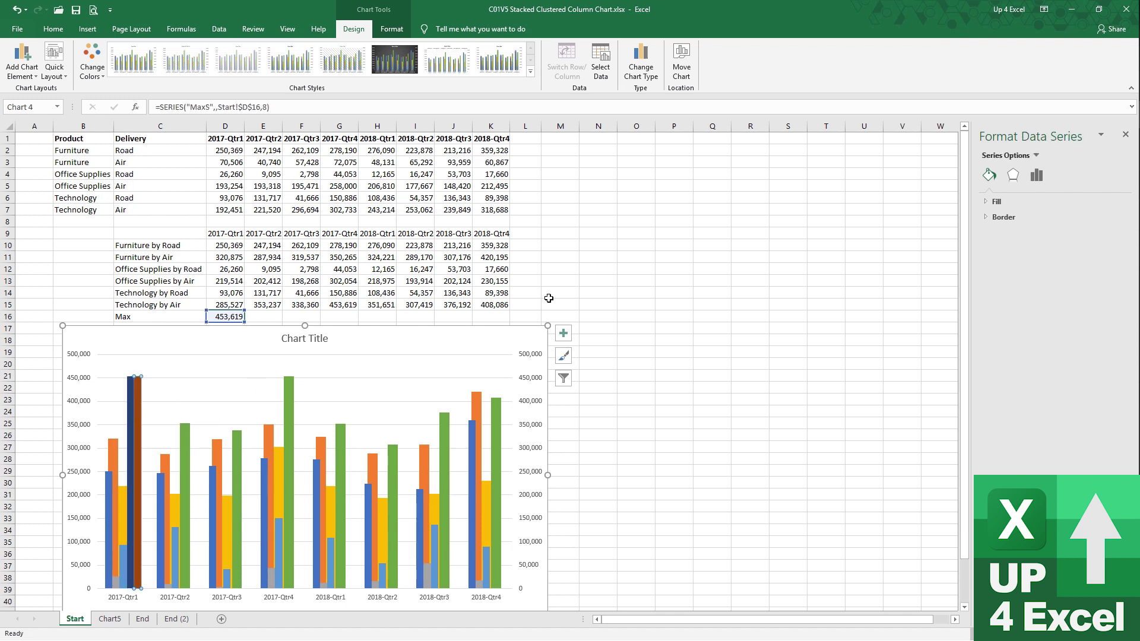
Move the MaxS series onto the primary axis
click(1037, 174)
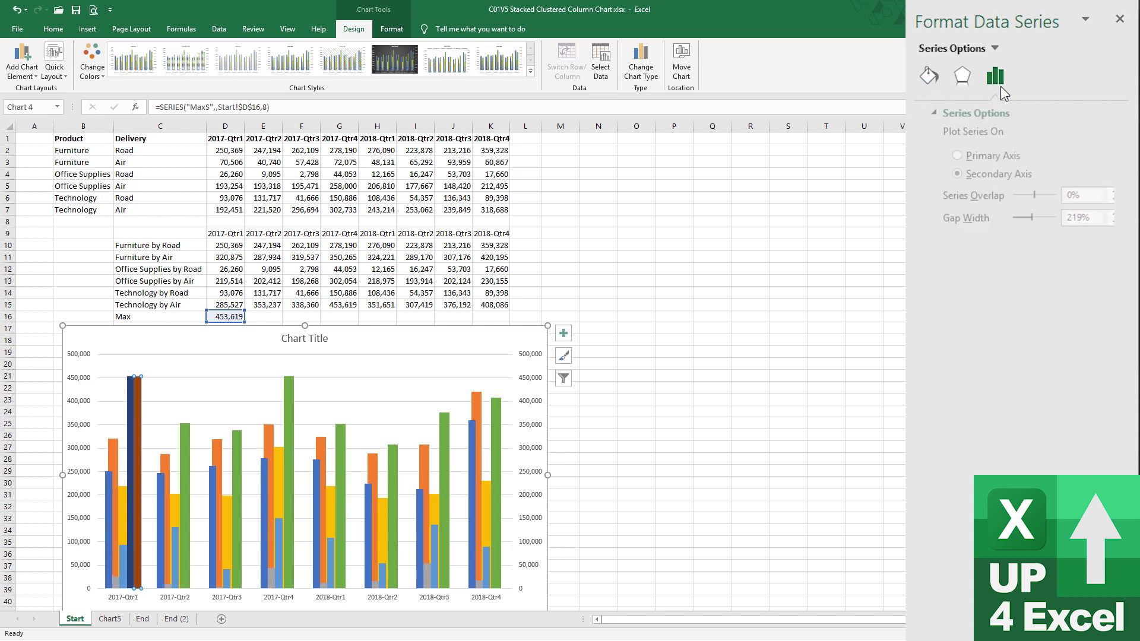
click(955, 158)
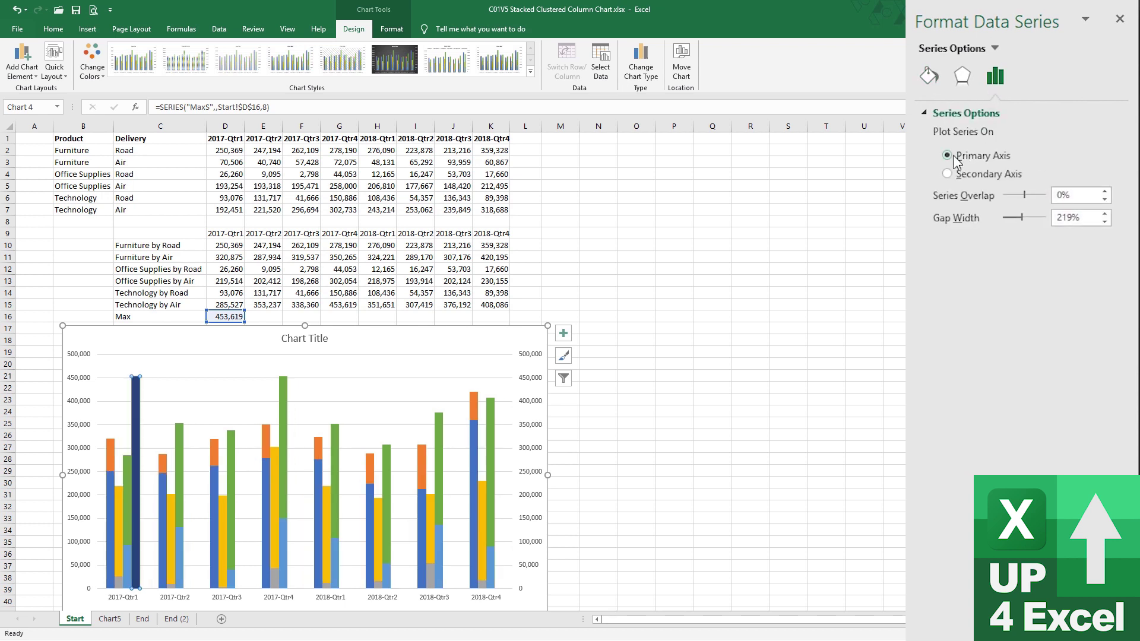
click(140, 396)
Move the chart up over the lower table rows and enlarge it from its corner
click(134, 397)
click(134, 397)
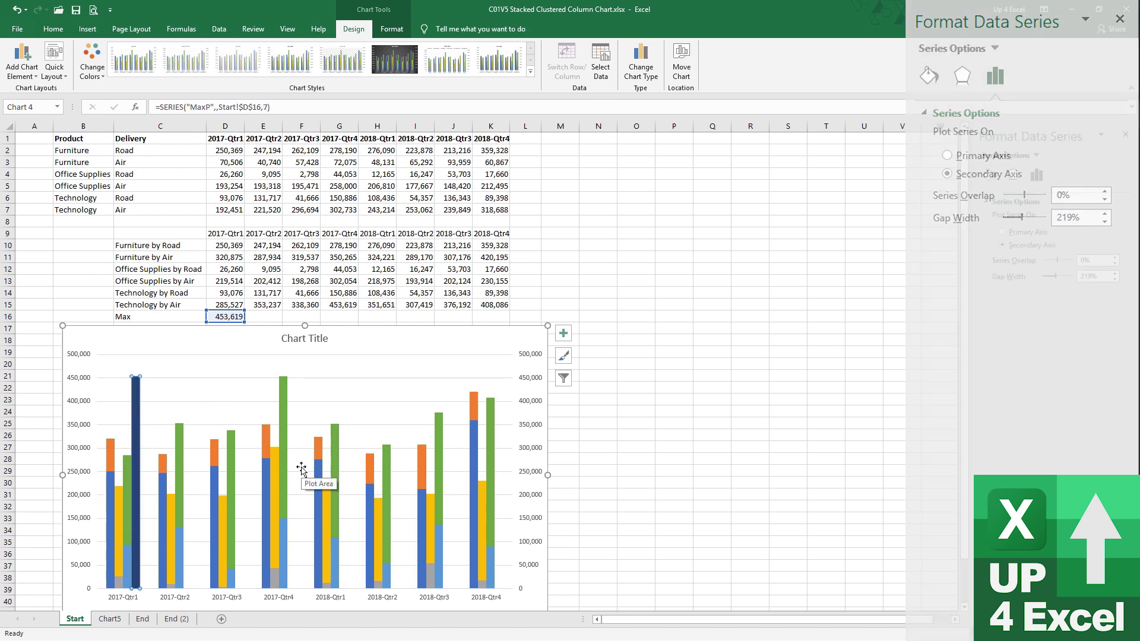
drag(411, 349, 429, 200)
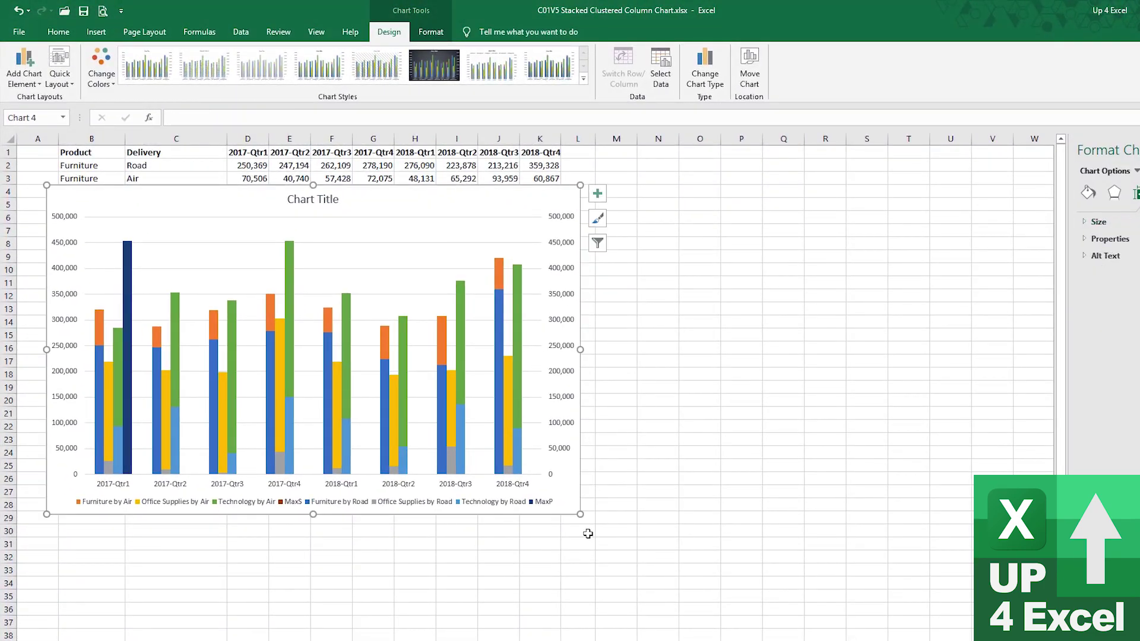
drag(606, 528, 628, 538)
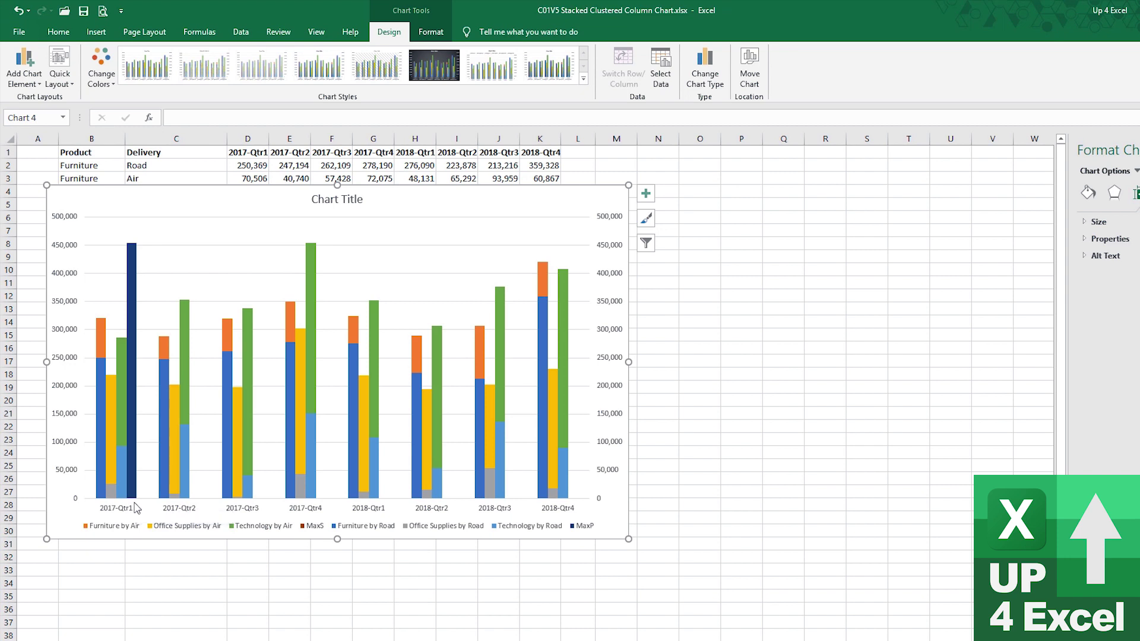
In the Combo chart type settings, change both MaxP and MaxS to Line
click(131, 281)
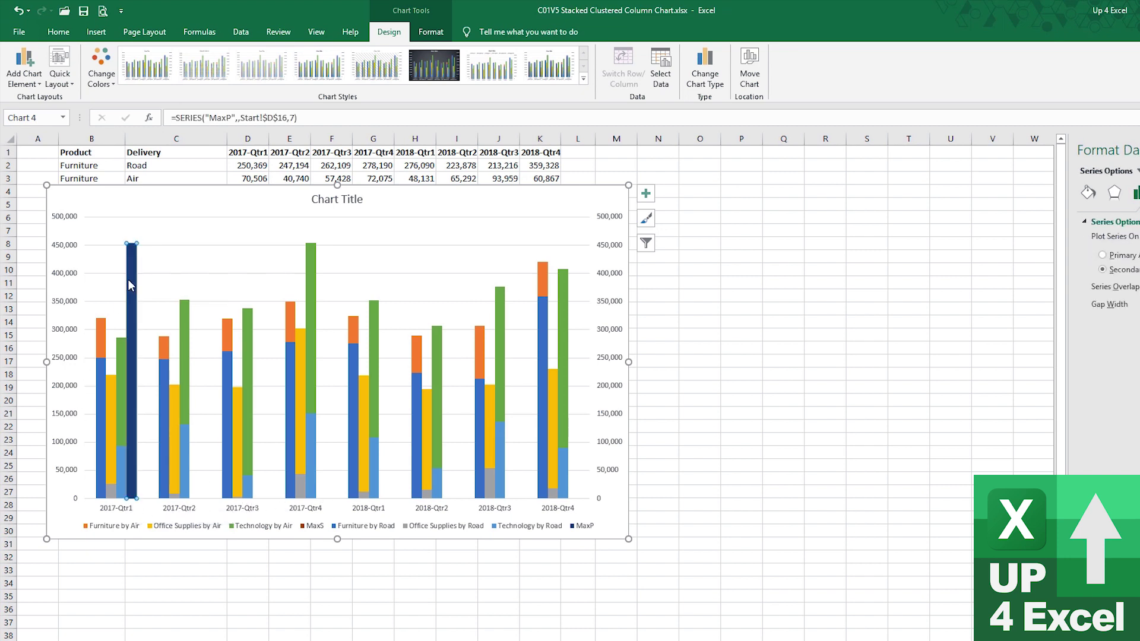
click(705, 69)
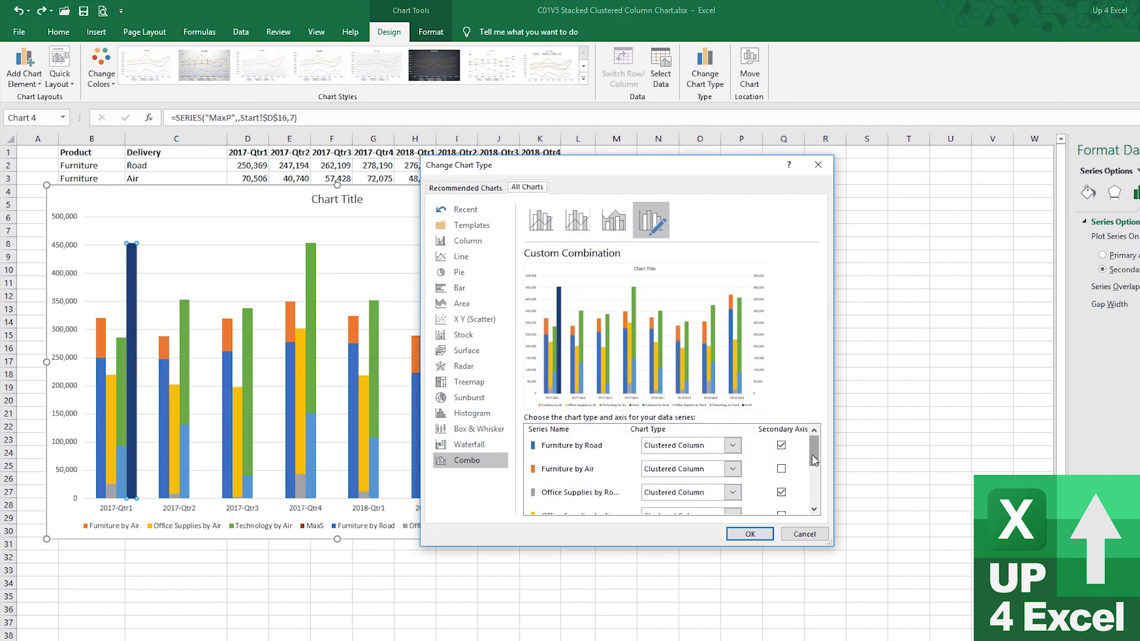
drag(814, 454, 817, 513)
click(732, 480)
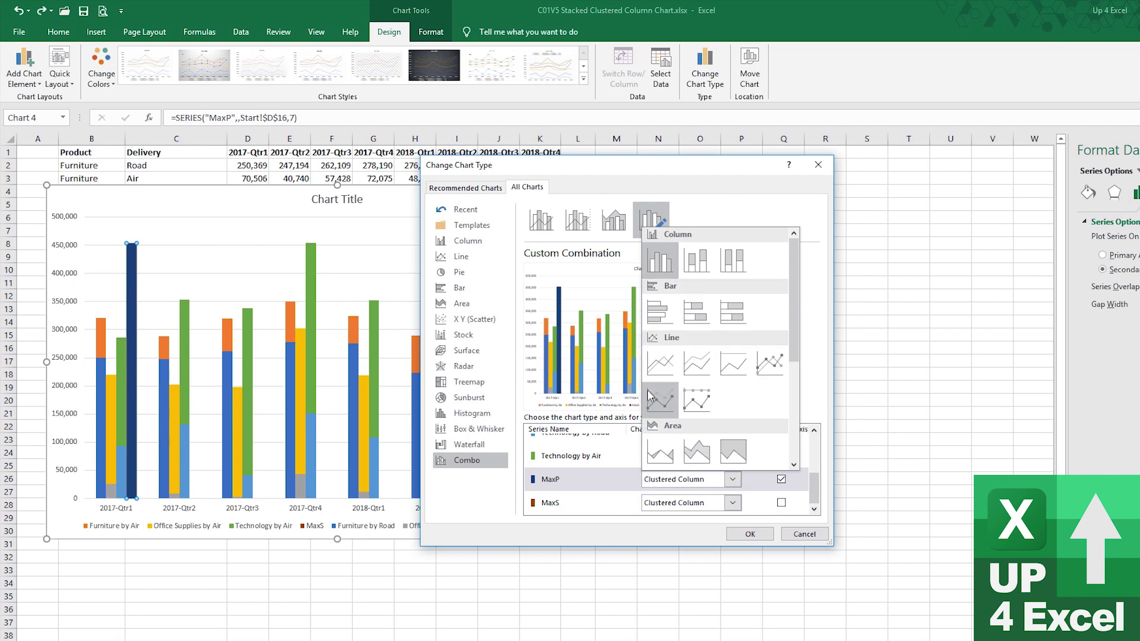
click(667, 364)
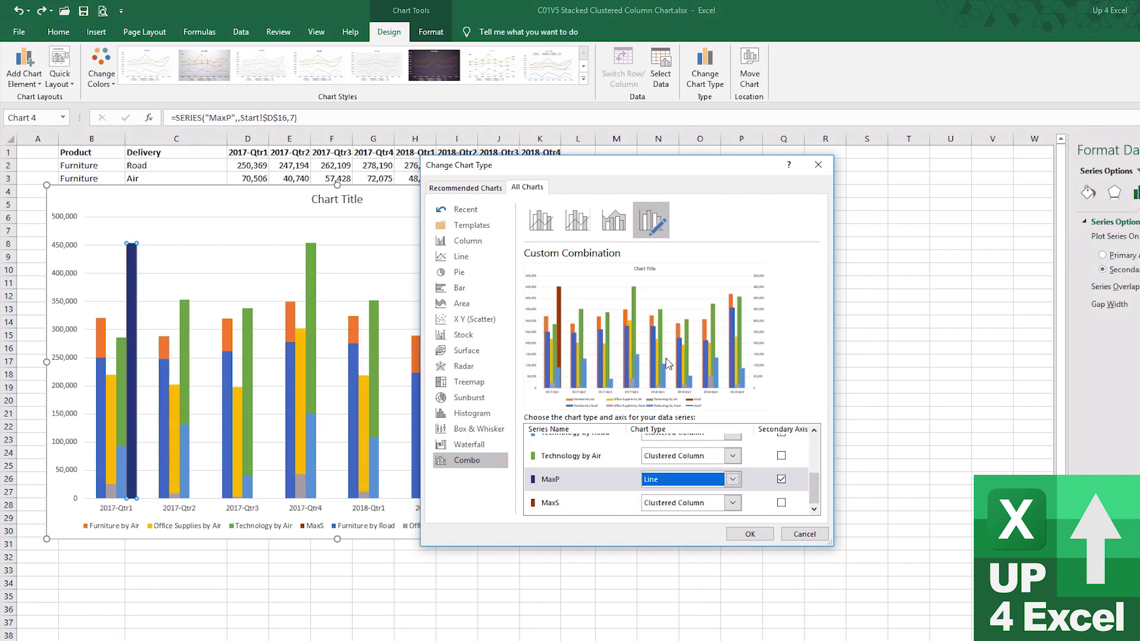
click(733, 503)
click(665, 394)
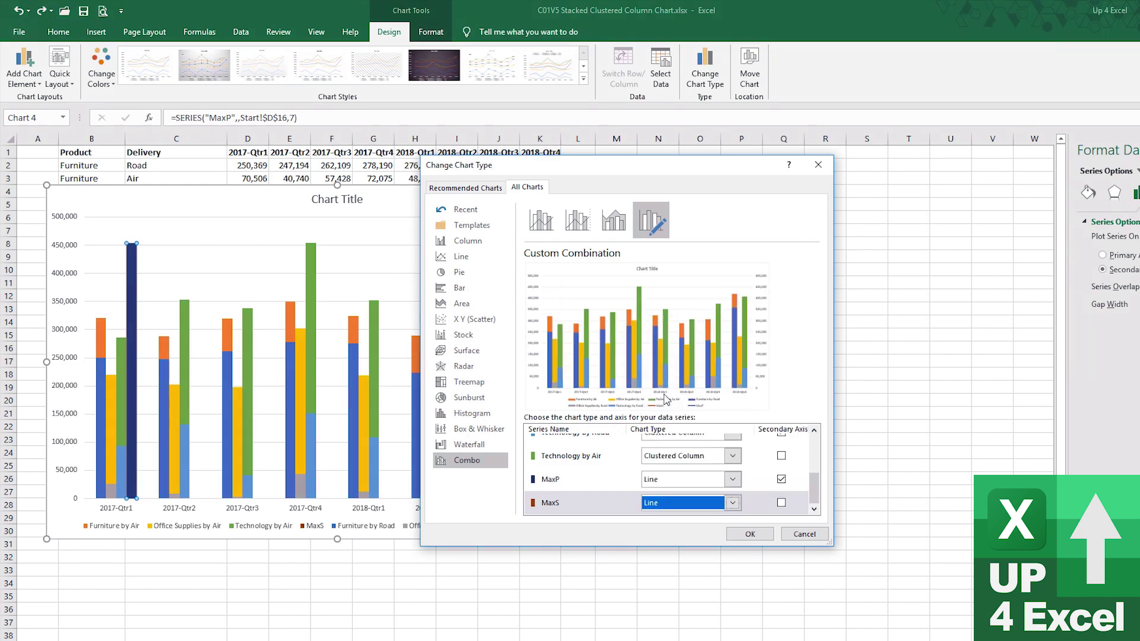
click(750, 534)
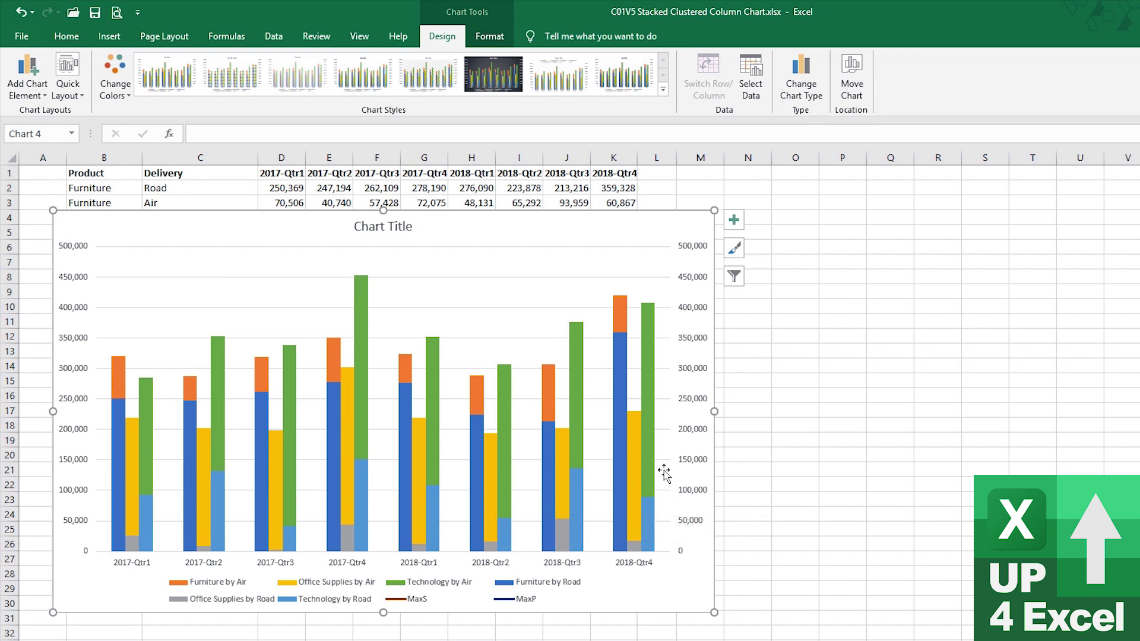
Delete the MaxS and MaxP entries from the chart legend
click(349, 593)
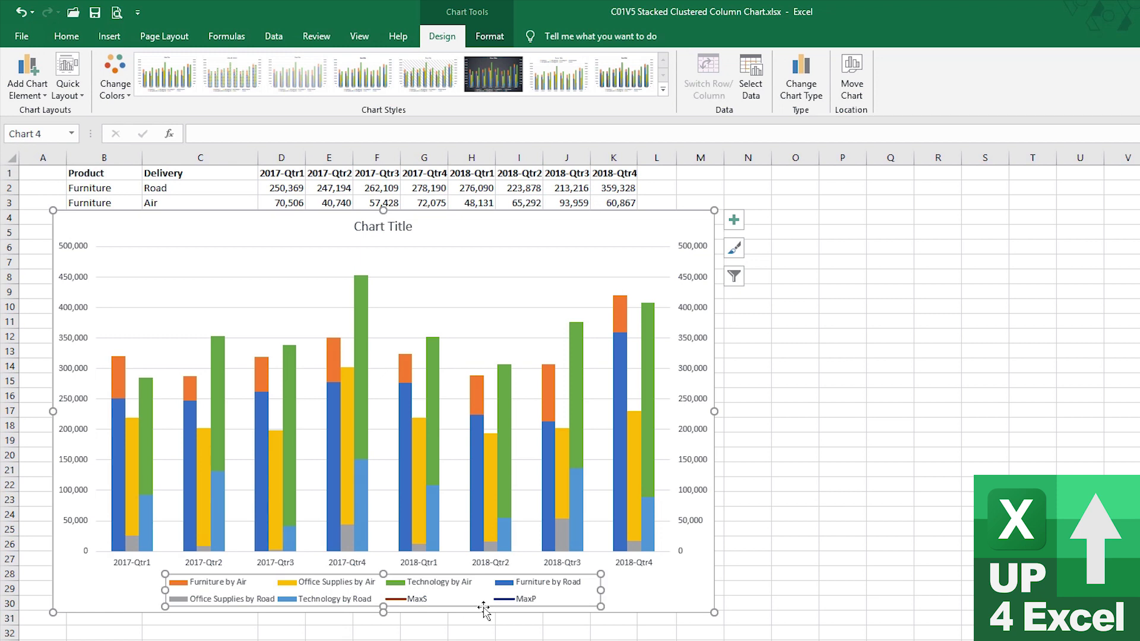
click(420, 603)
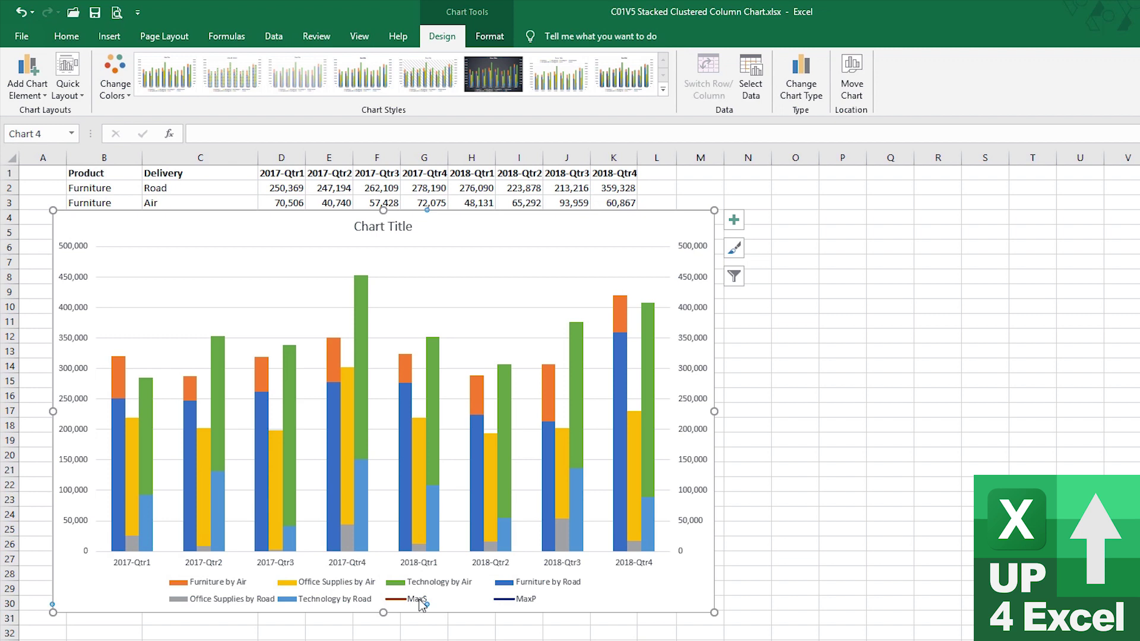
key(Delete)
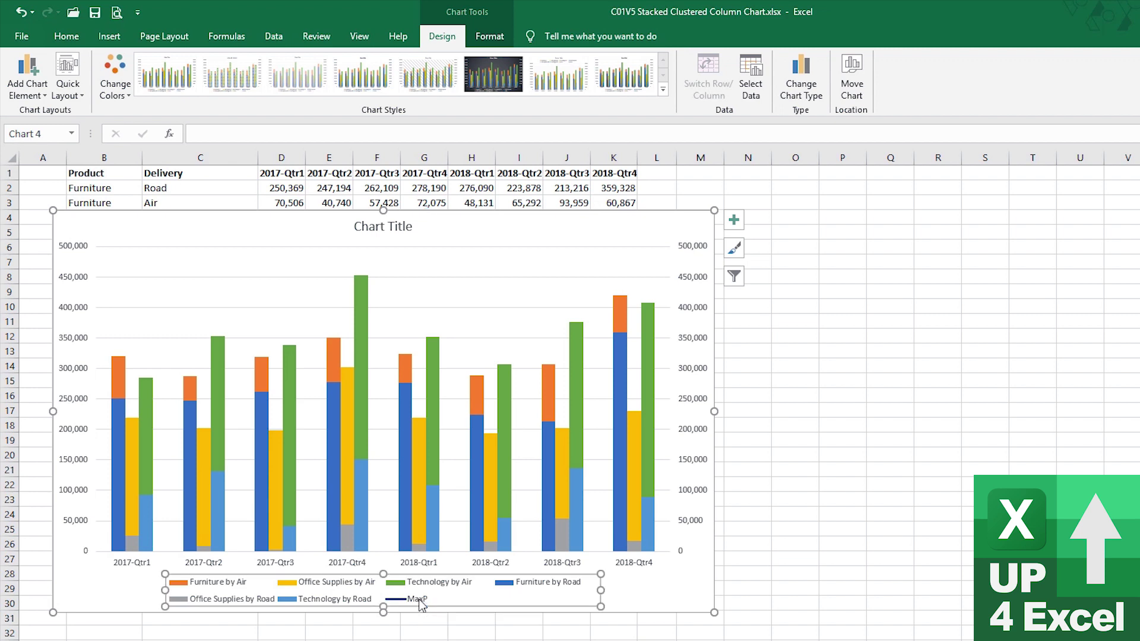
click(421, 604)
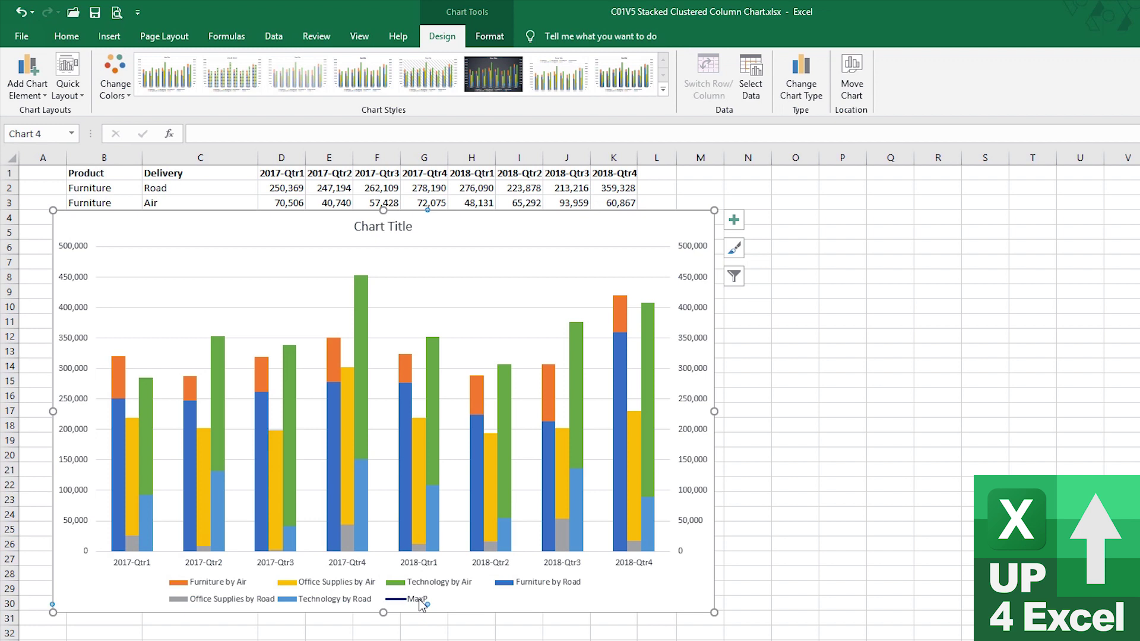
key(Delete)
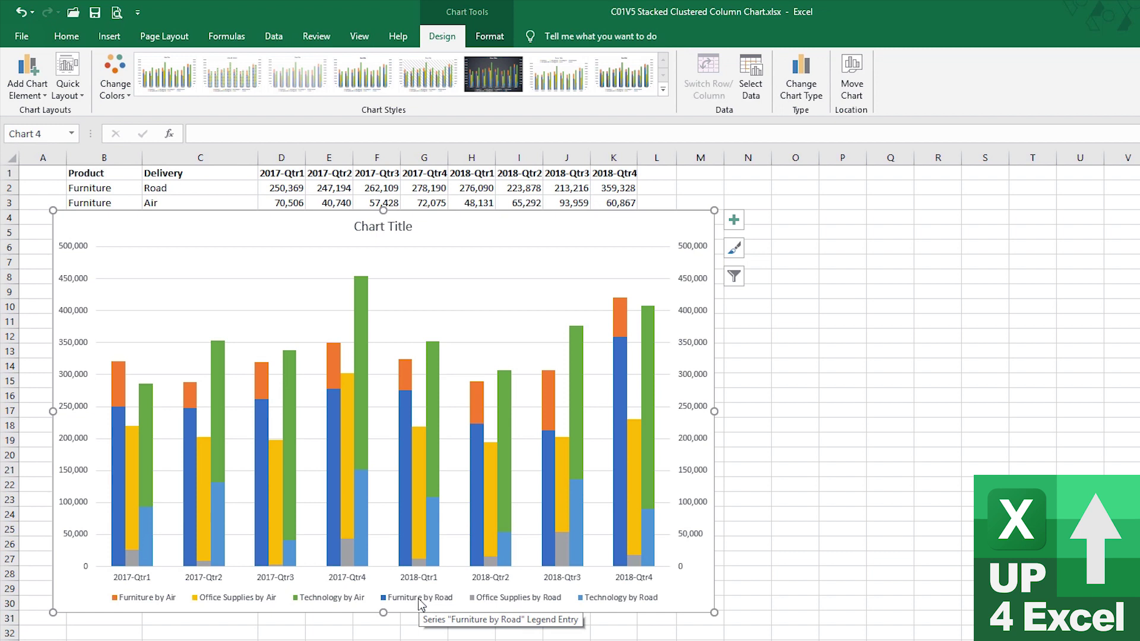
click(415, 607)
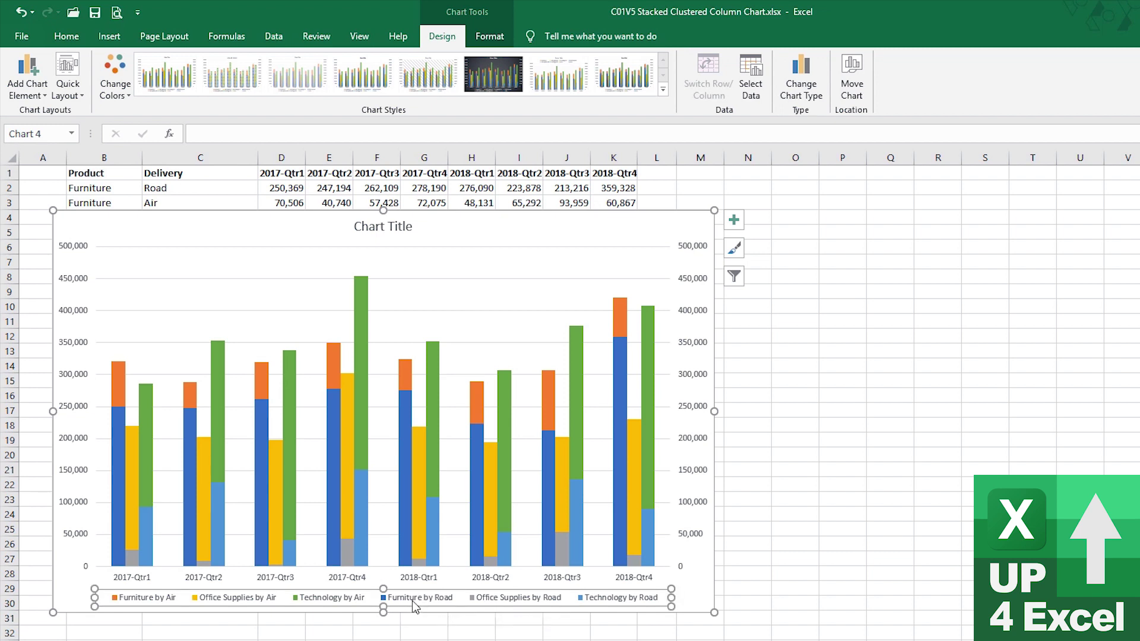
Set the legend position to Top and resize it into two rows of three entries
right_click(415, 607)
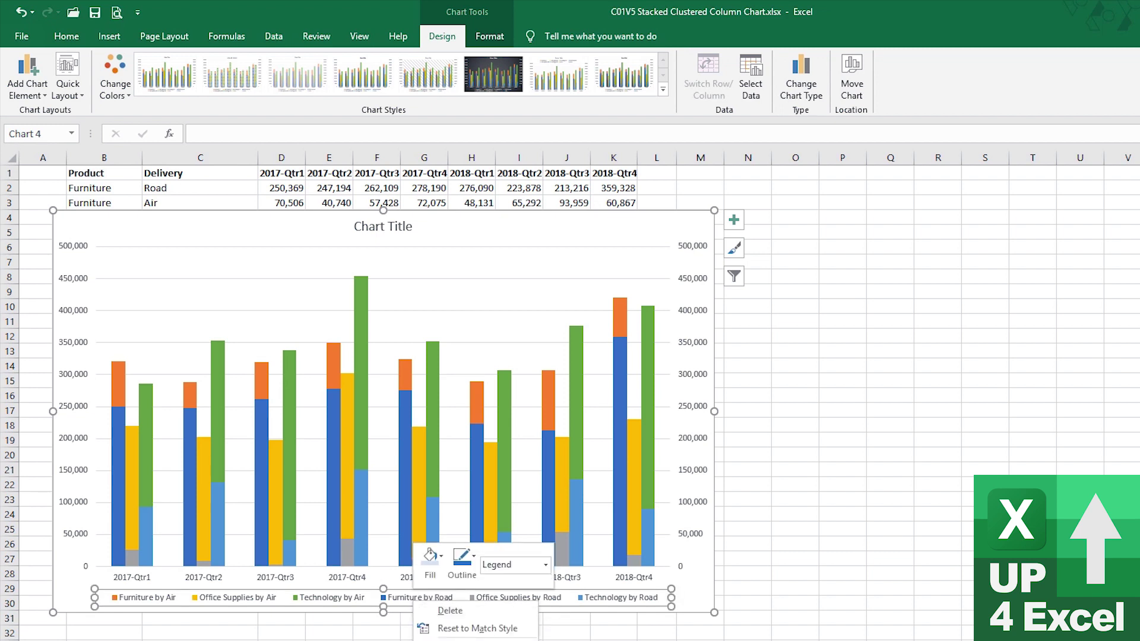
click(469, 640)
click(947, 155)
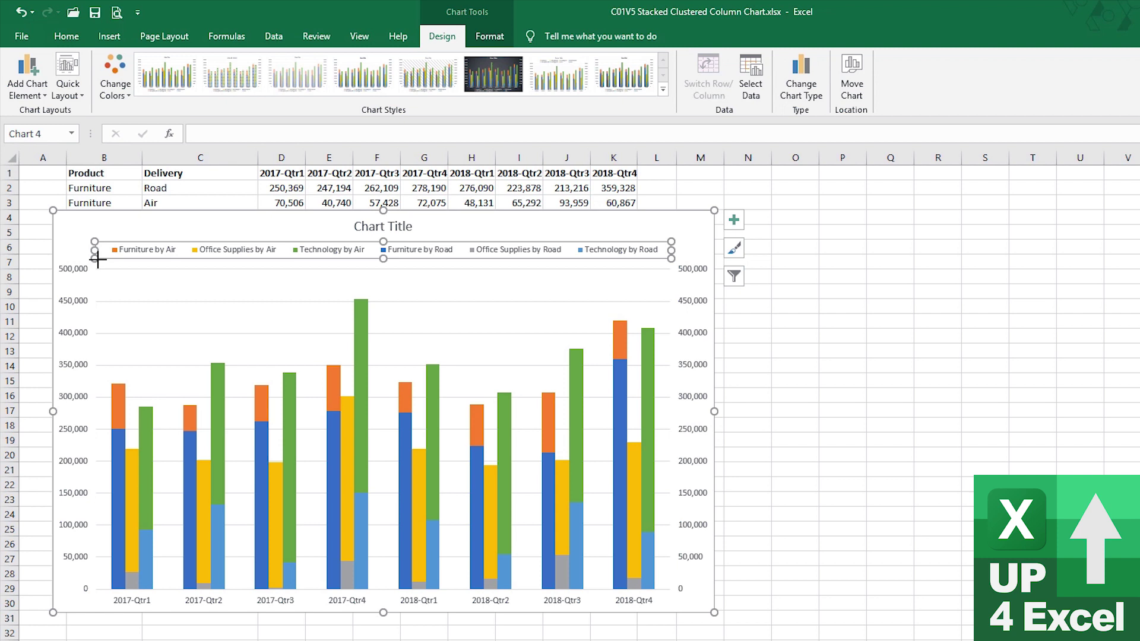
drag(95, 249, 445, 217)
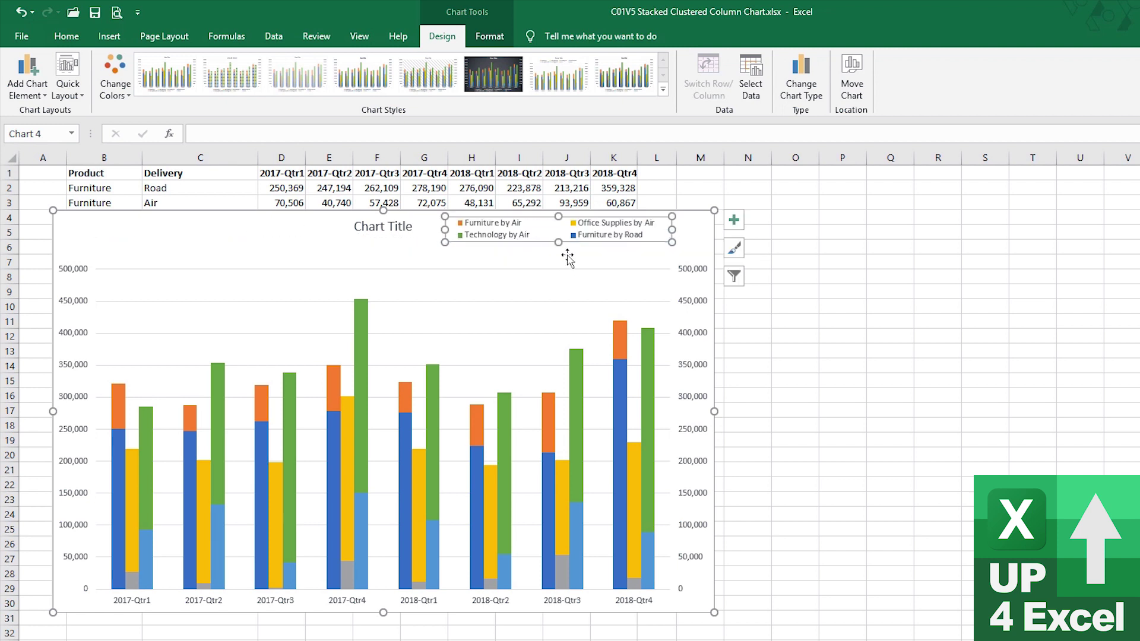
drag(556, 240, 558, 261)
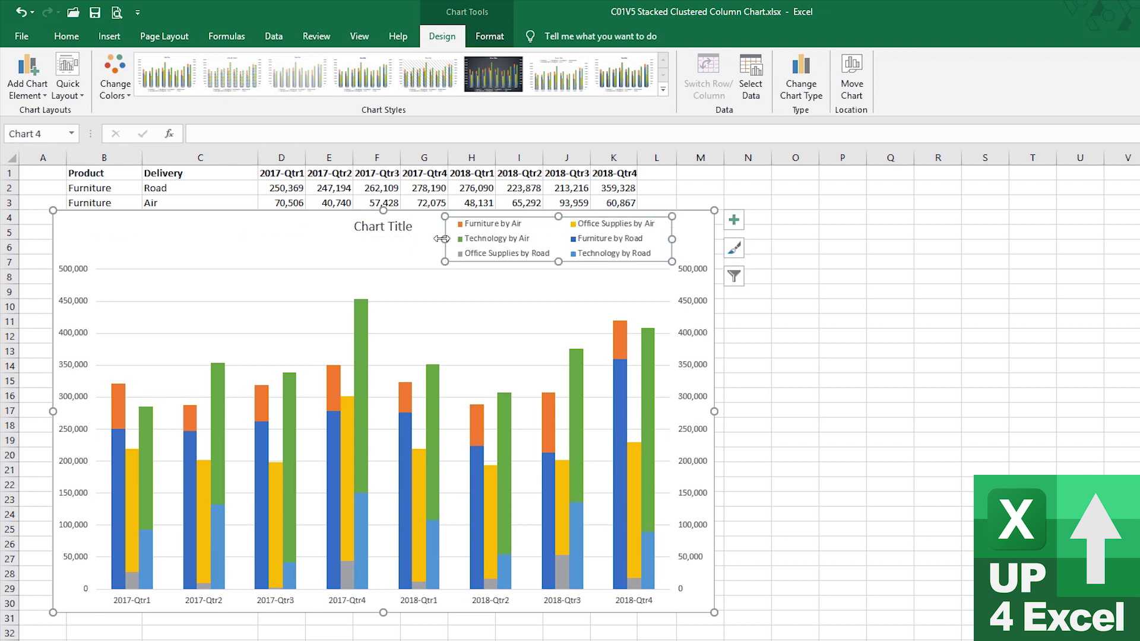
drag(441, 238, 70, 238)
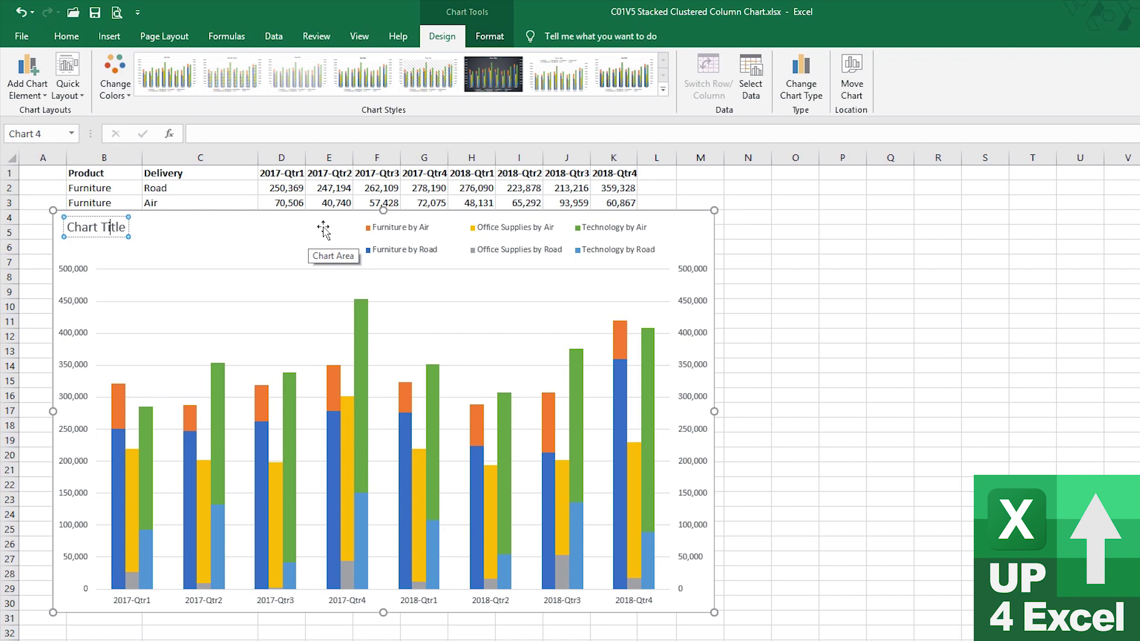
Drag the chart down to row 14 and enter 'Sales by Product with Delivery Method' in C9
key(ctrl+1)
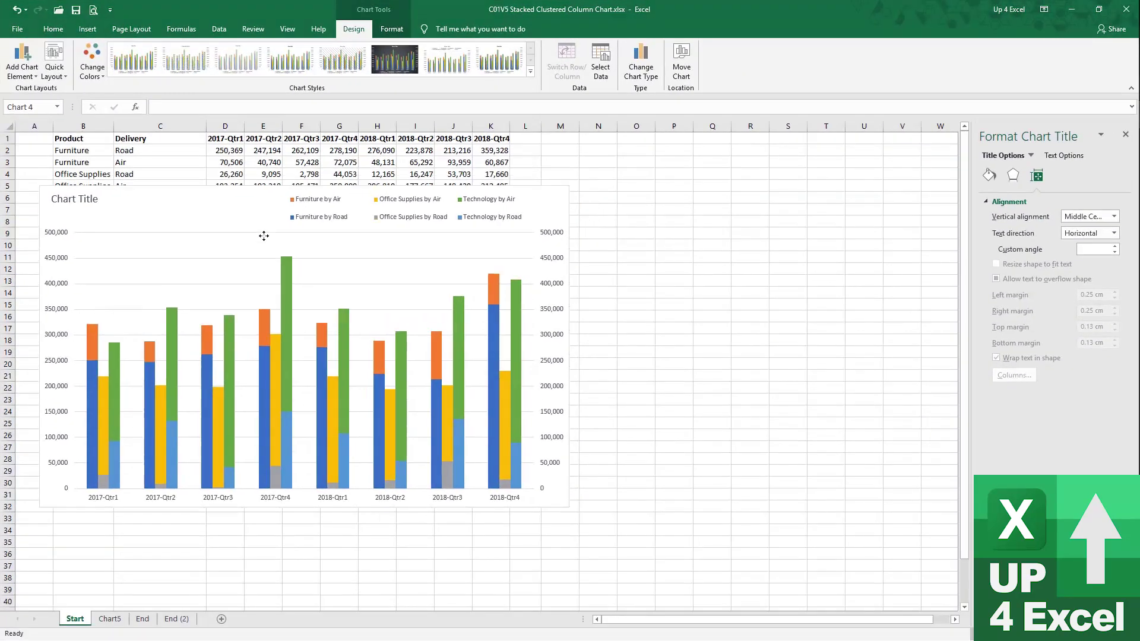
drag(264, 236, 277, 339)
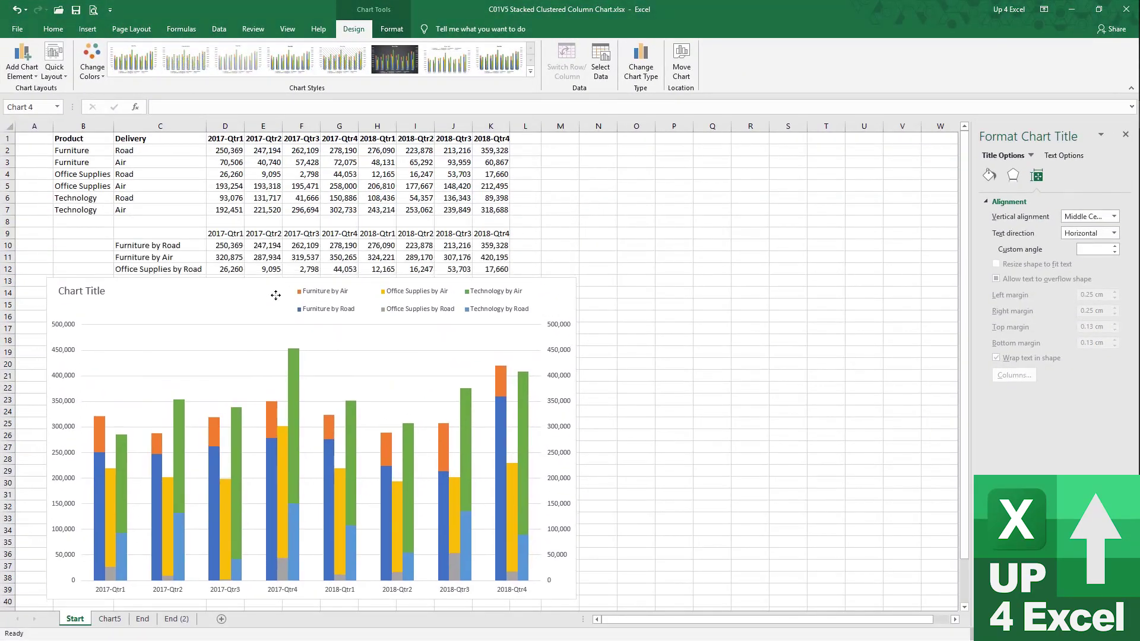
click(170, 231)
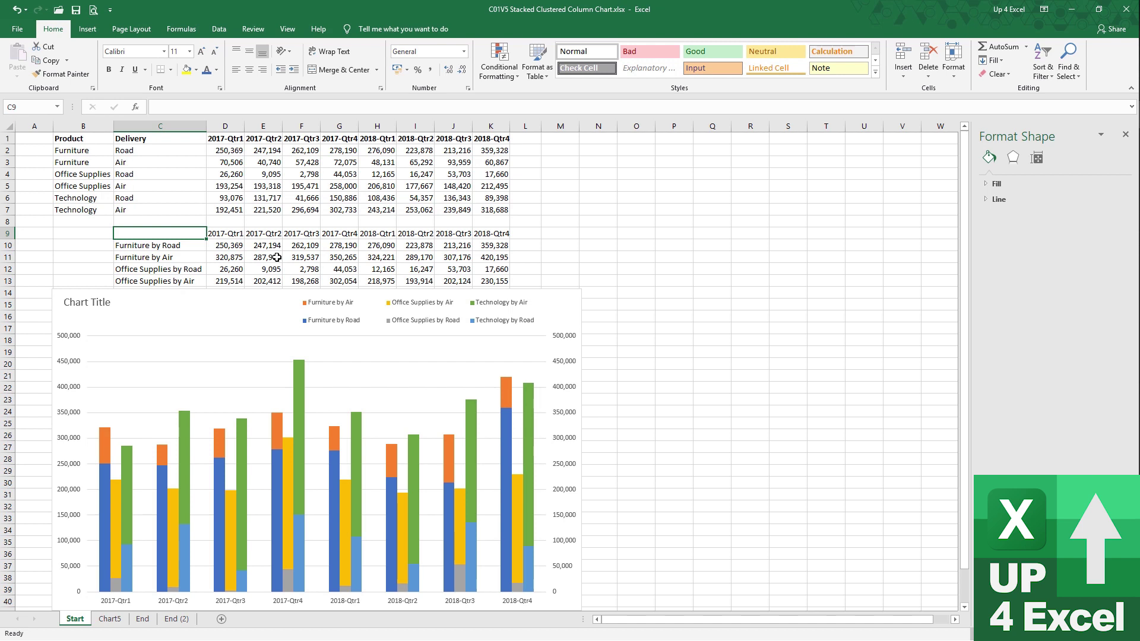
text(Sa)
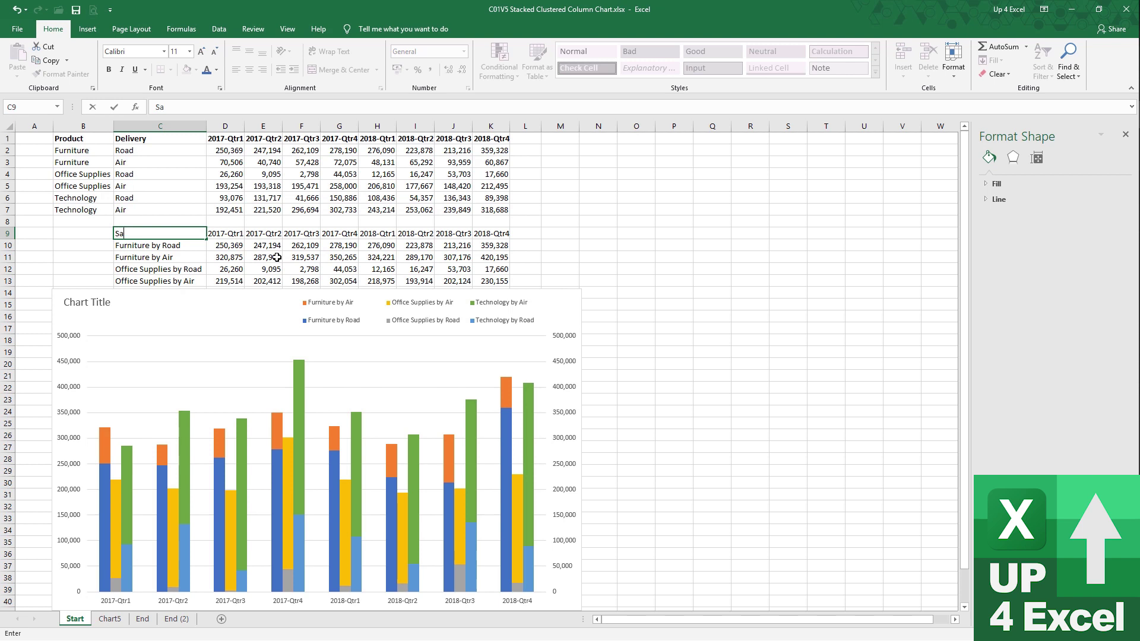
text(les by Product with)
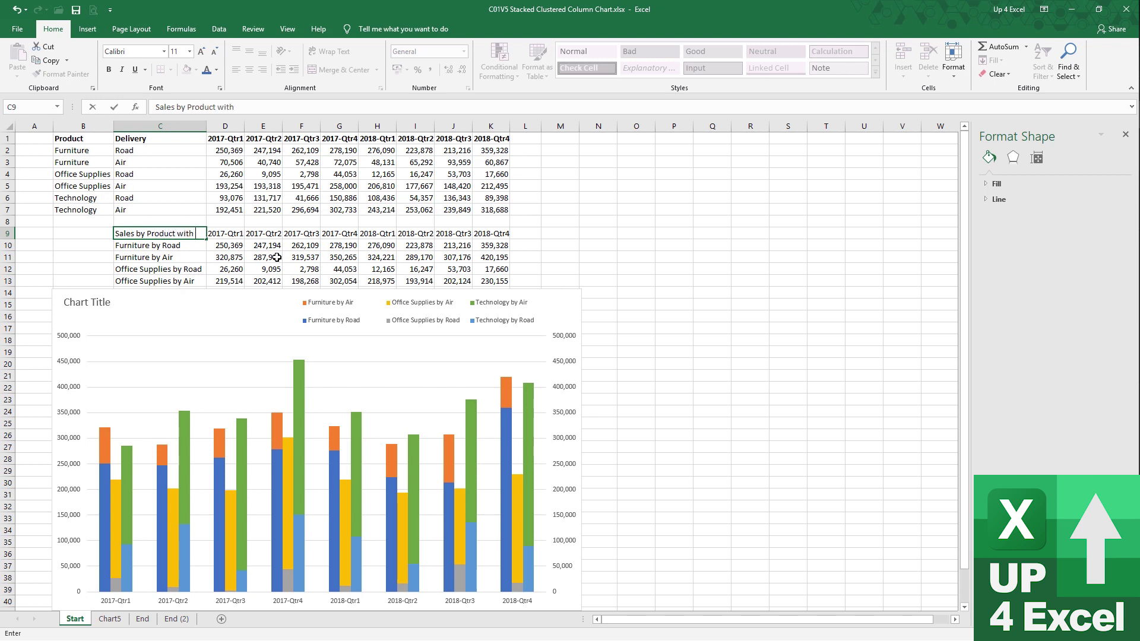
text( Delivery Method)
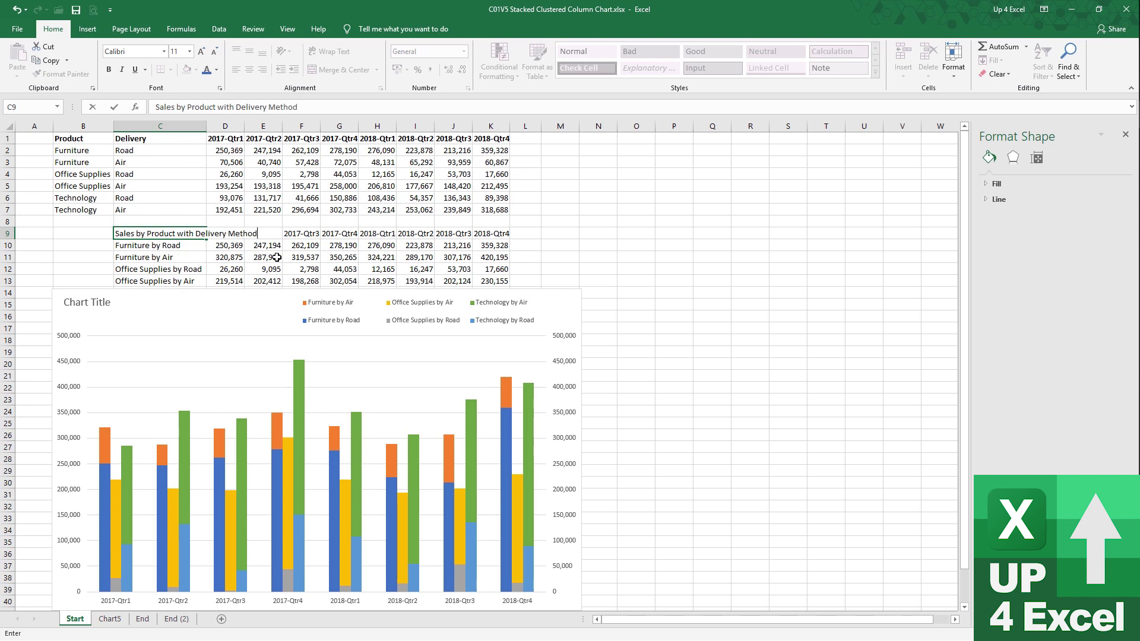
key(Return)
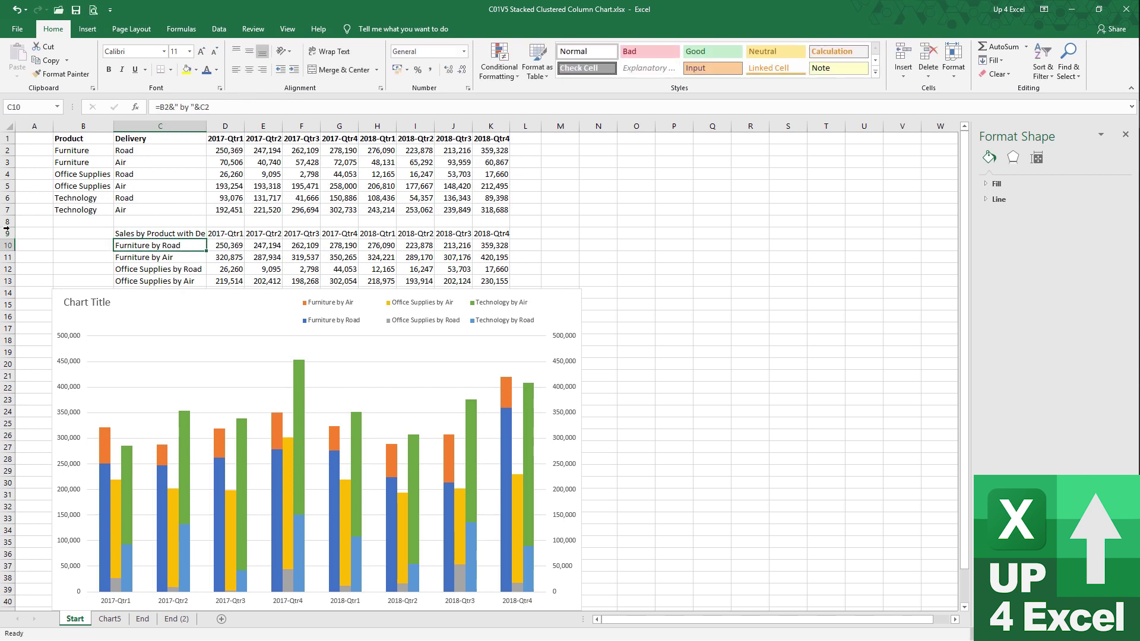
Break the C9 heading onto two lines before the word 'with'
click(104, 300)
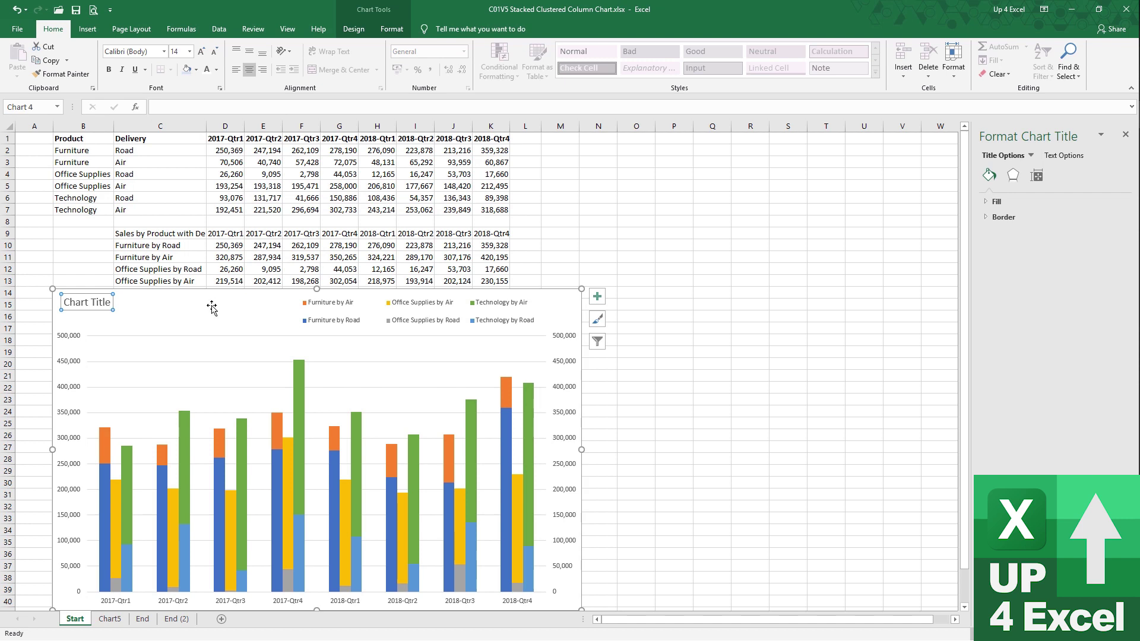
click(180, 227)
click(219, 106)
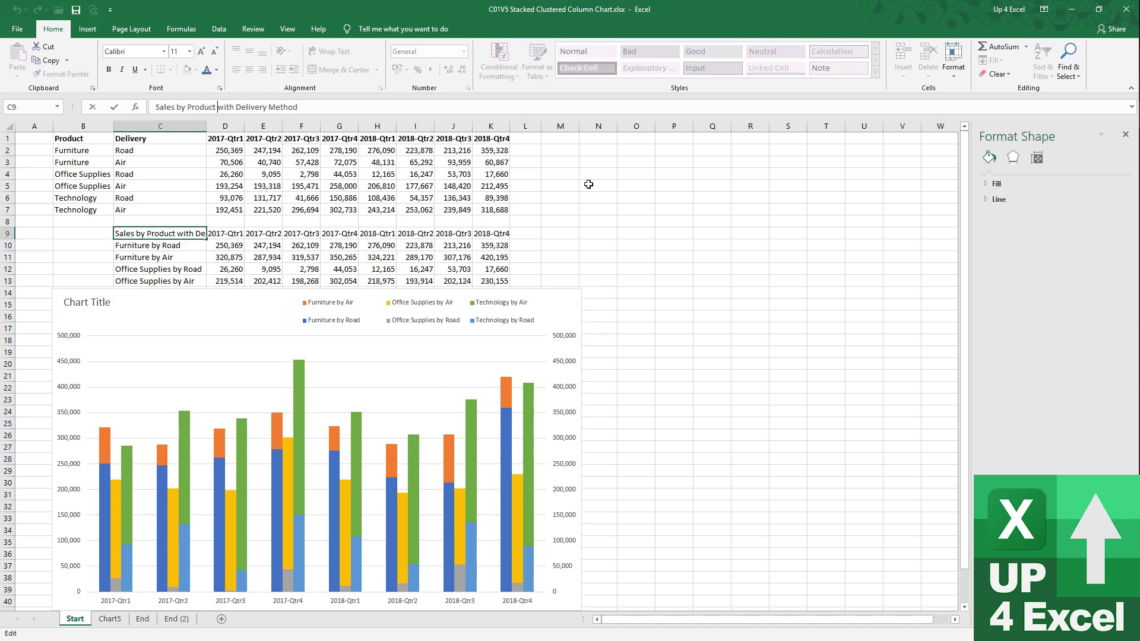
key(BackSpace)
key(alt+Return)
key(Return)
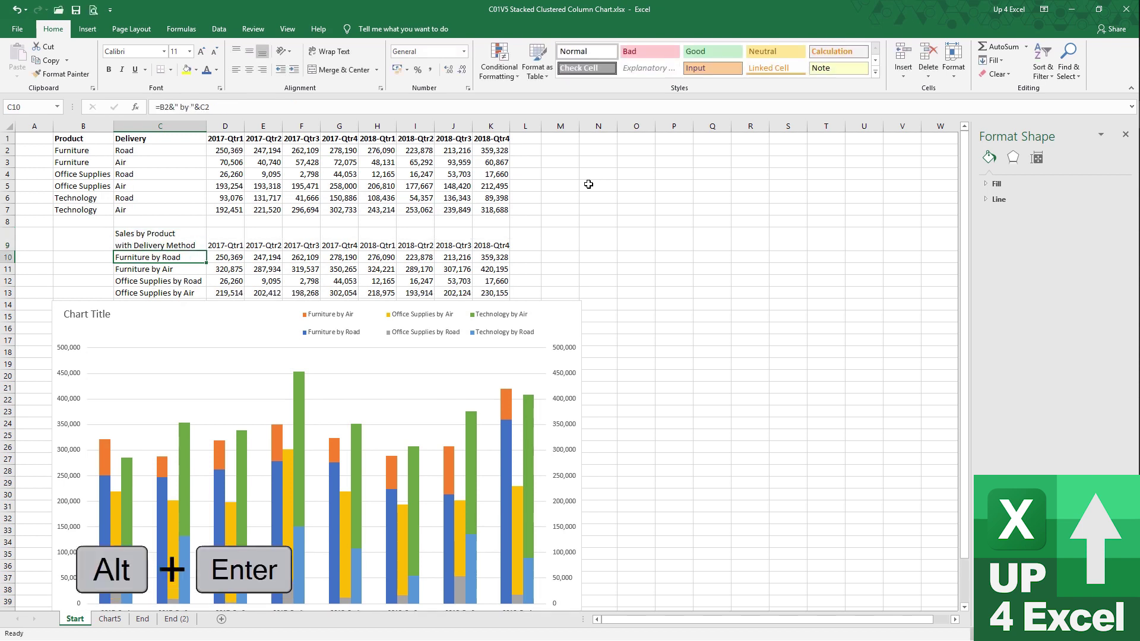
Link the chart title to cell C9
click(84, 318)
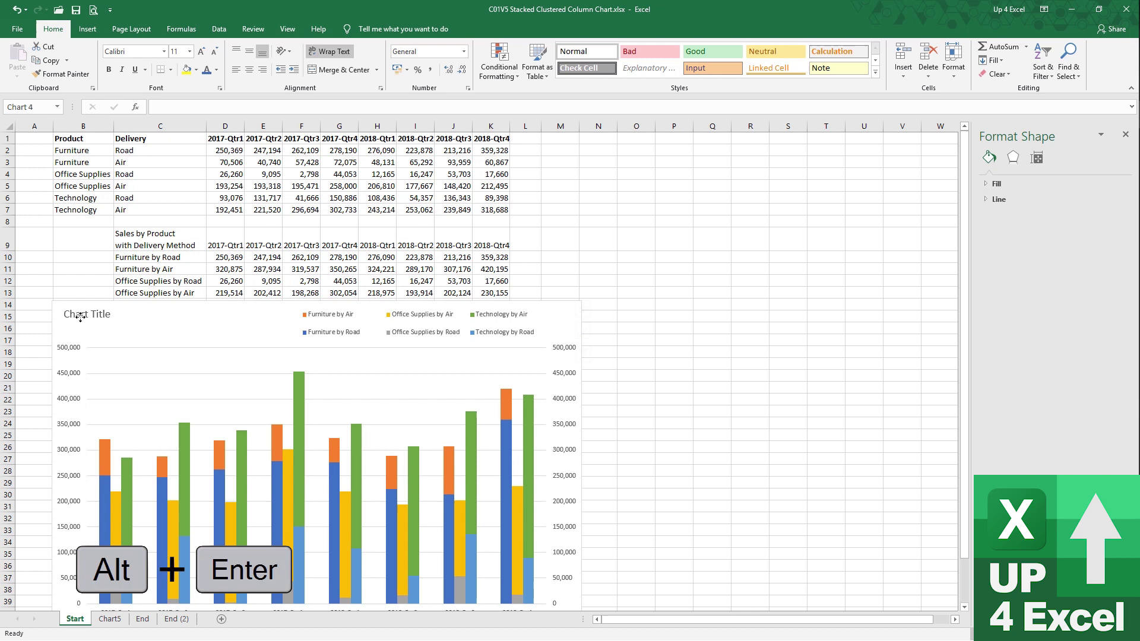
text(=)
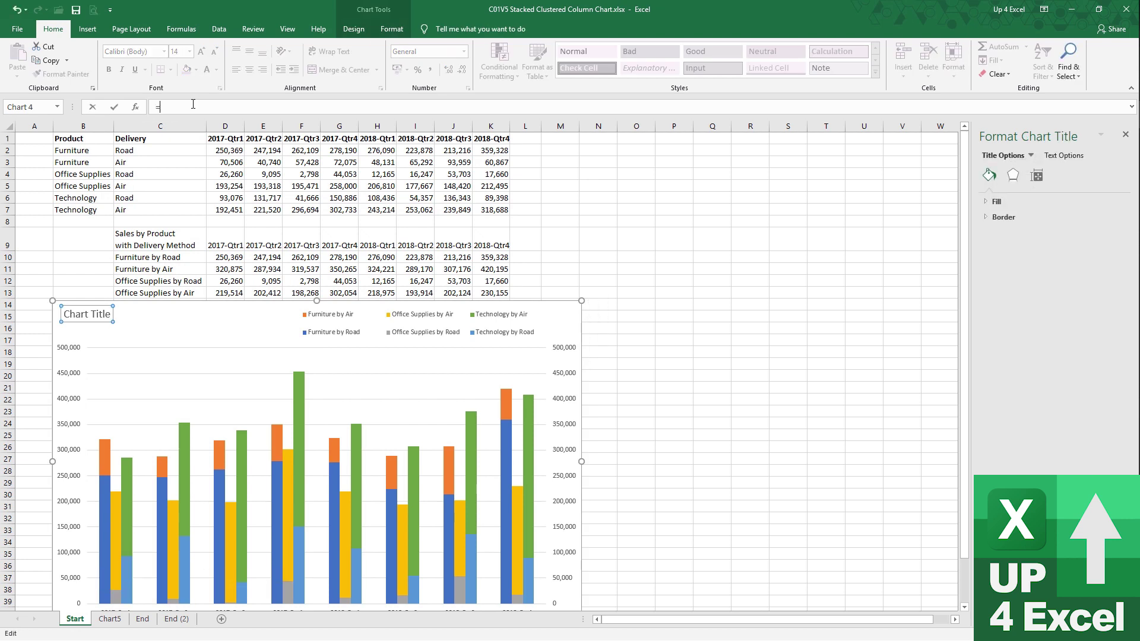
click(187, 228)
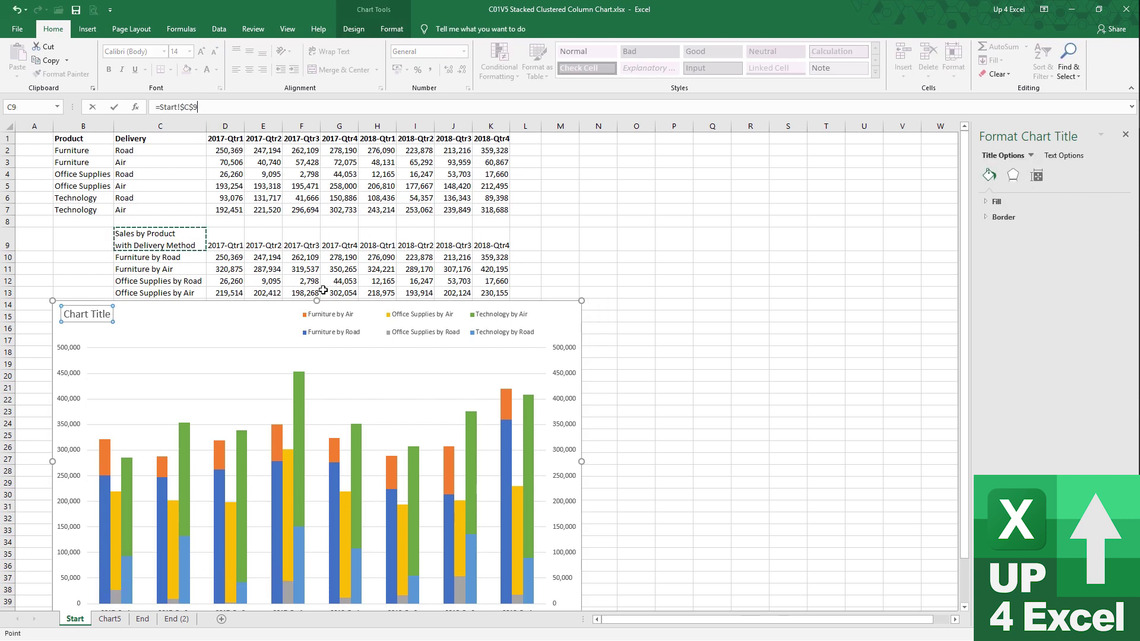
key(Return)
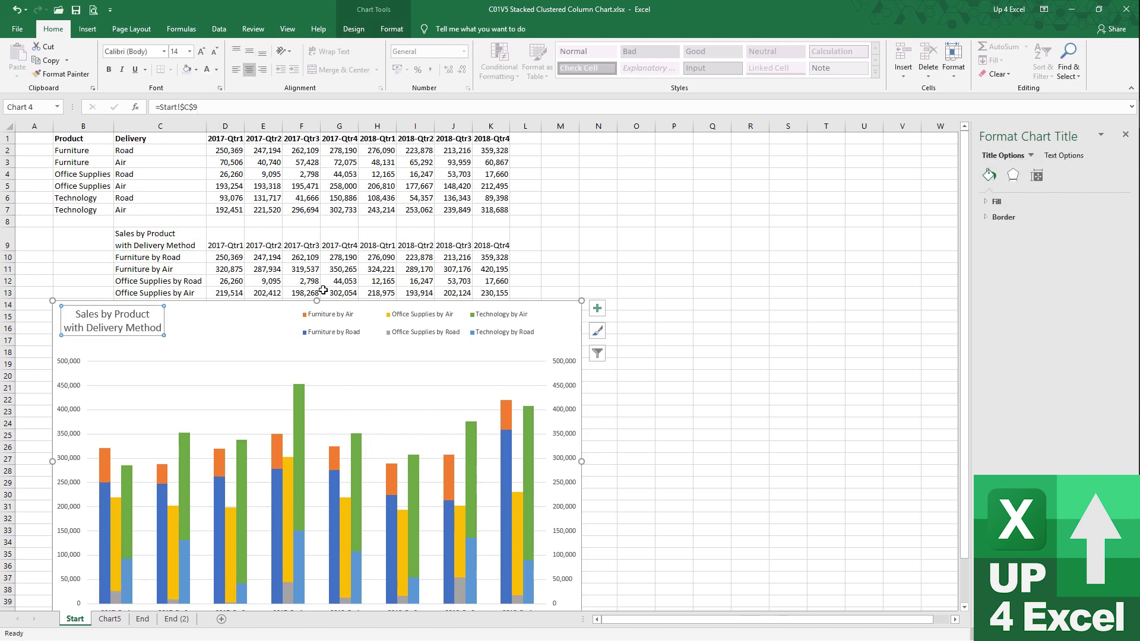
Left-align the chart title, make it bold and increase its font size
click(236, 71)
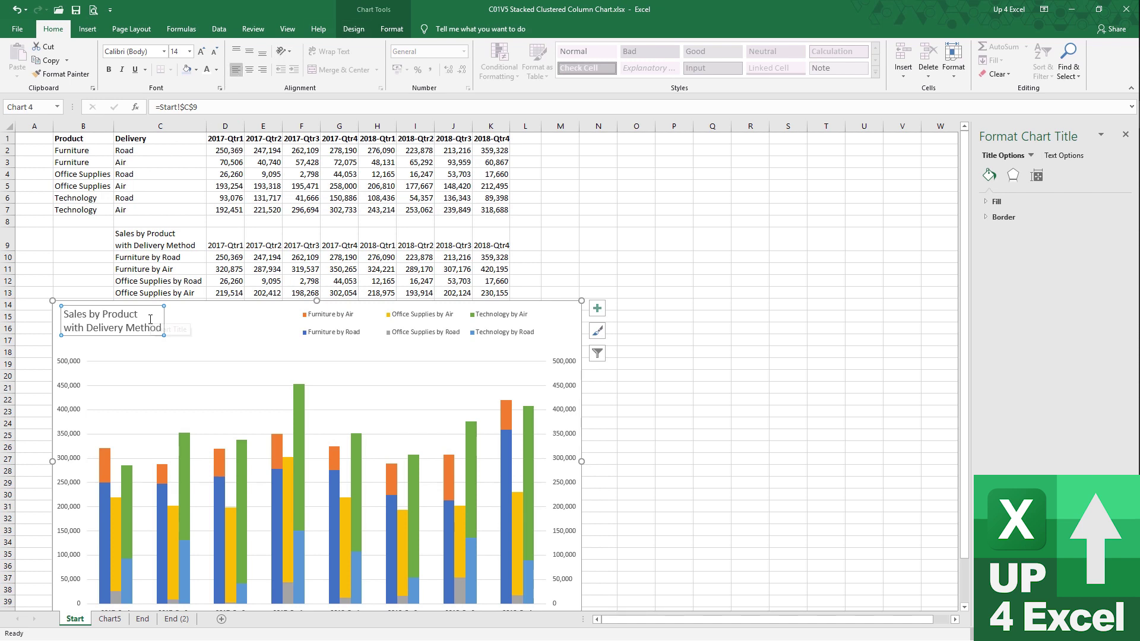
click(108, 70)
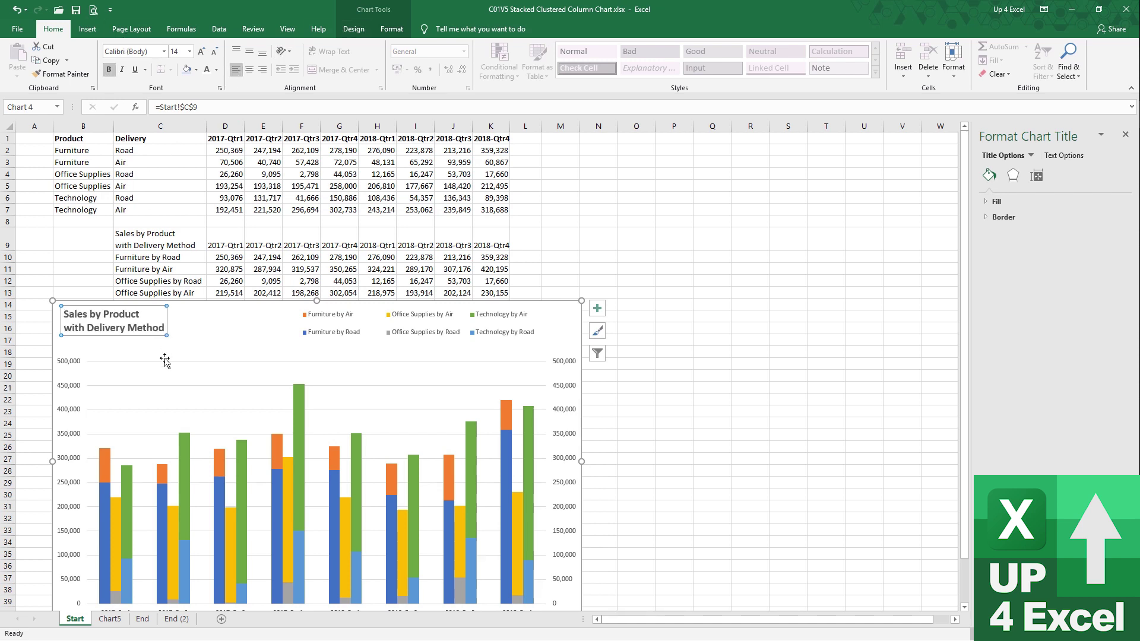
click(202, 52)
click(202, 52)
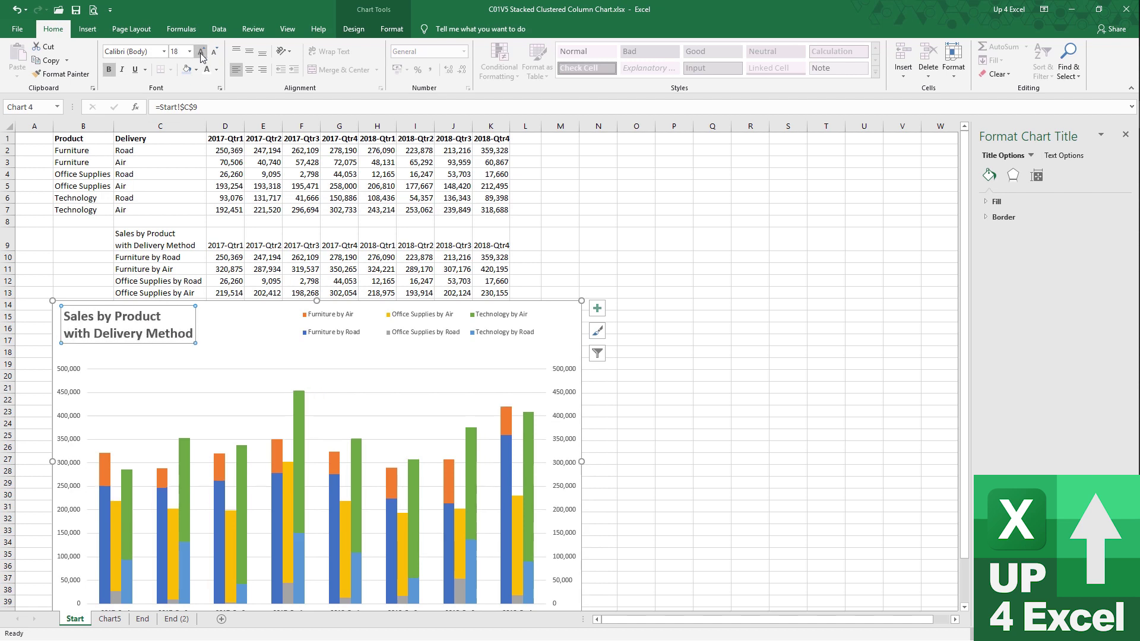
click(201, 53)
click(202, 54)
click(201, 54)
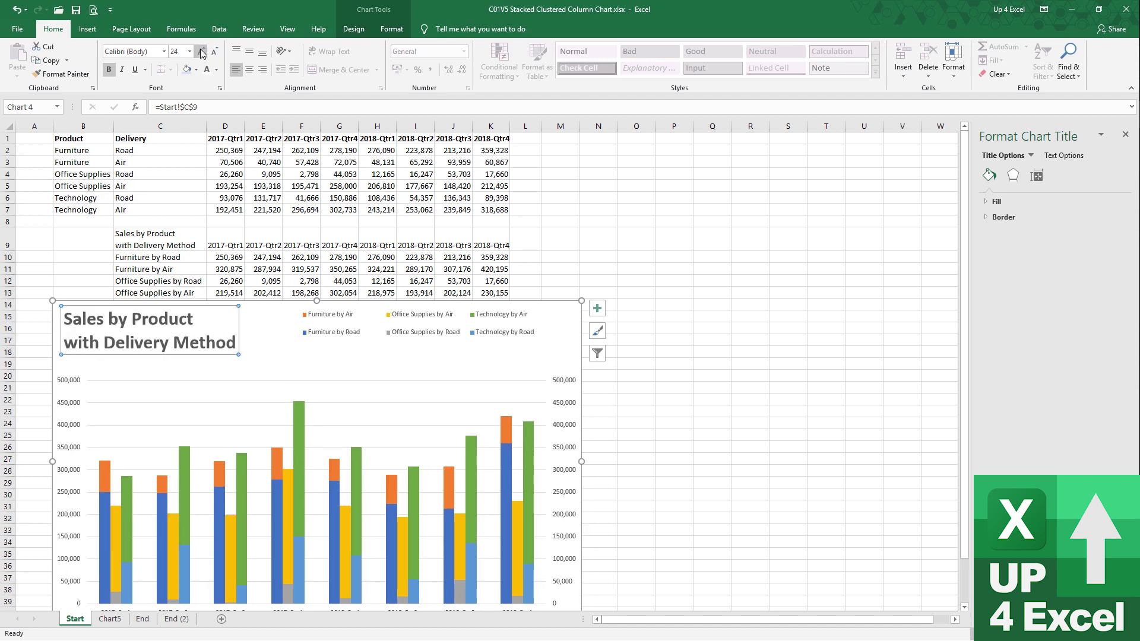
Move the chart up to start near row 3 and bump the title to 28 points
drag(549, 311, 536, 179)
click(217, 209)
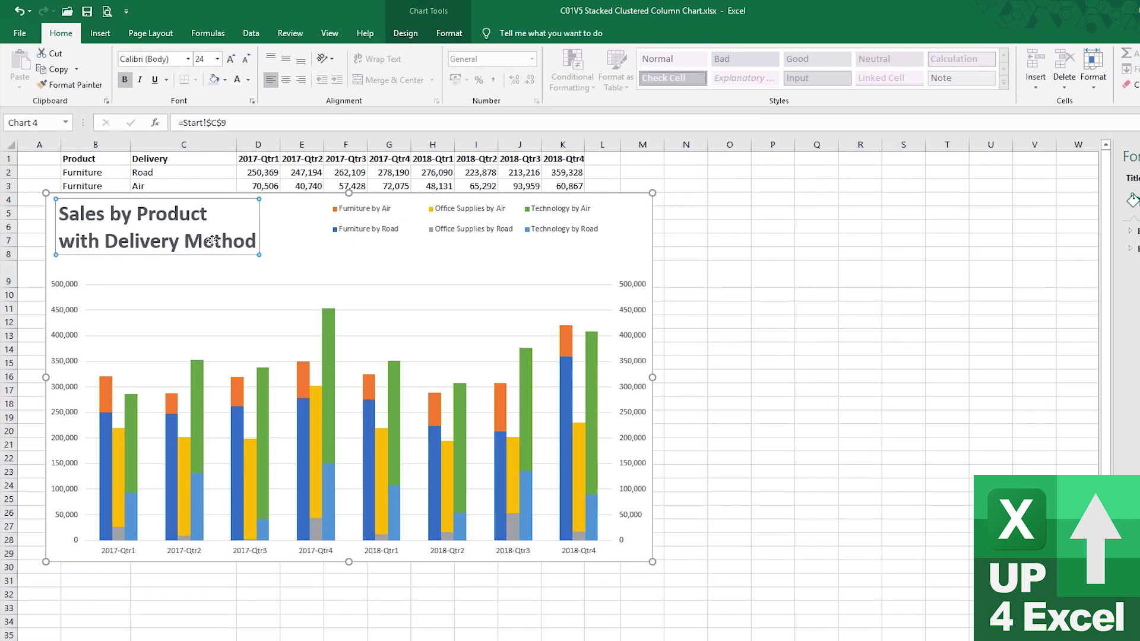
key(ctrl+shift+greater)
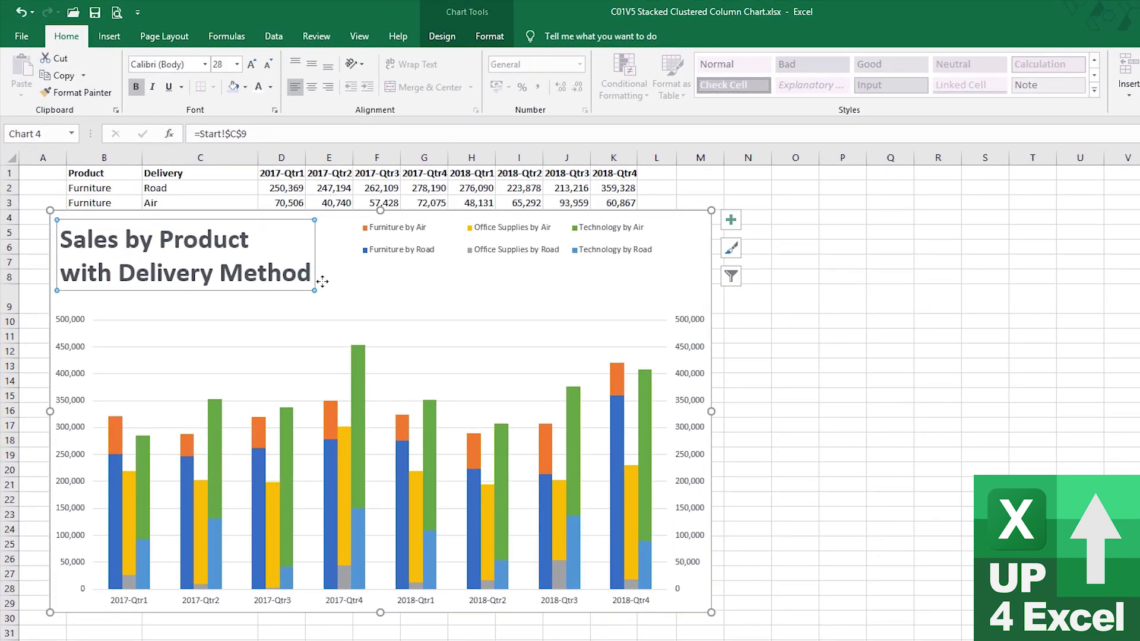
click(398, 257)
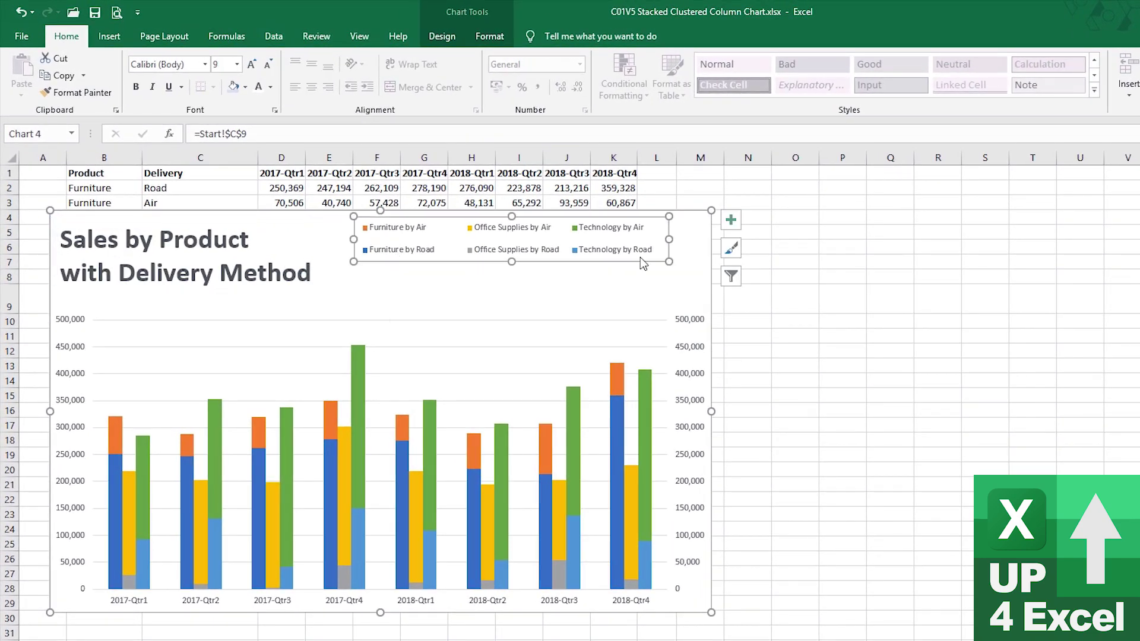
Make the legend text bold 12-point and stretch the legend box taller and wider
click(251, 64)
click(252, 64)
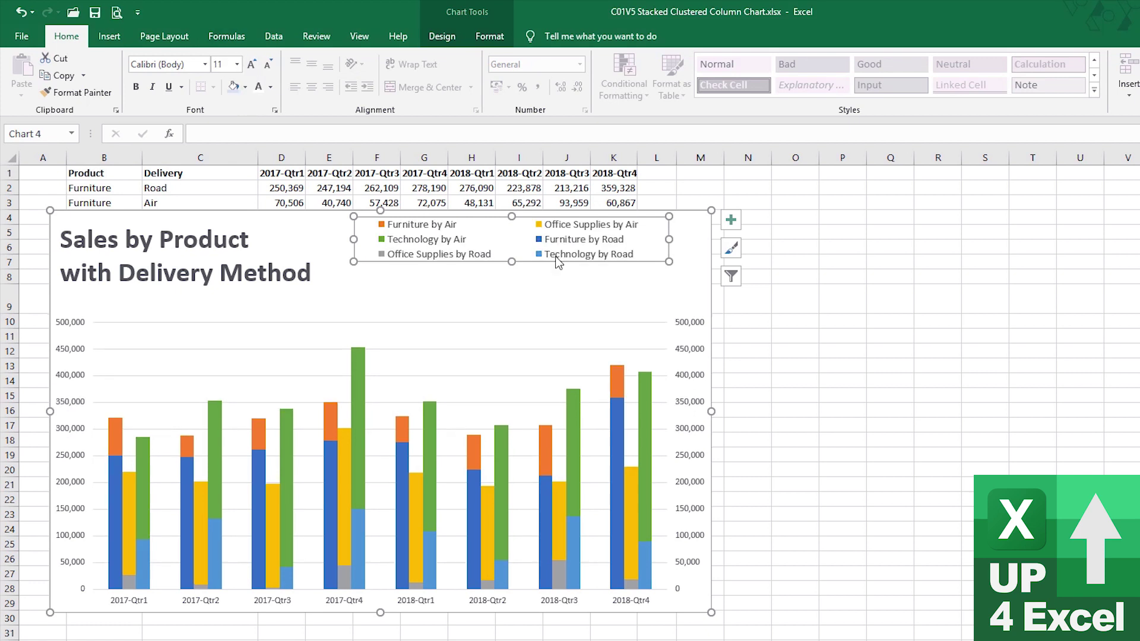
drag(513, 263, 513, 286)
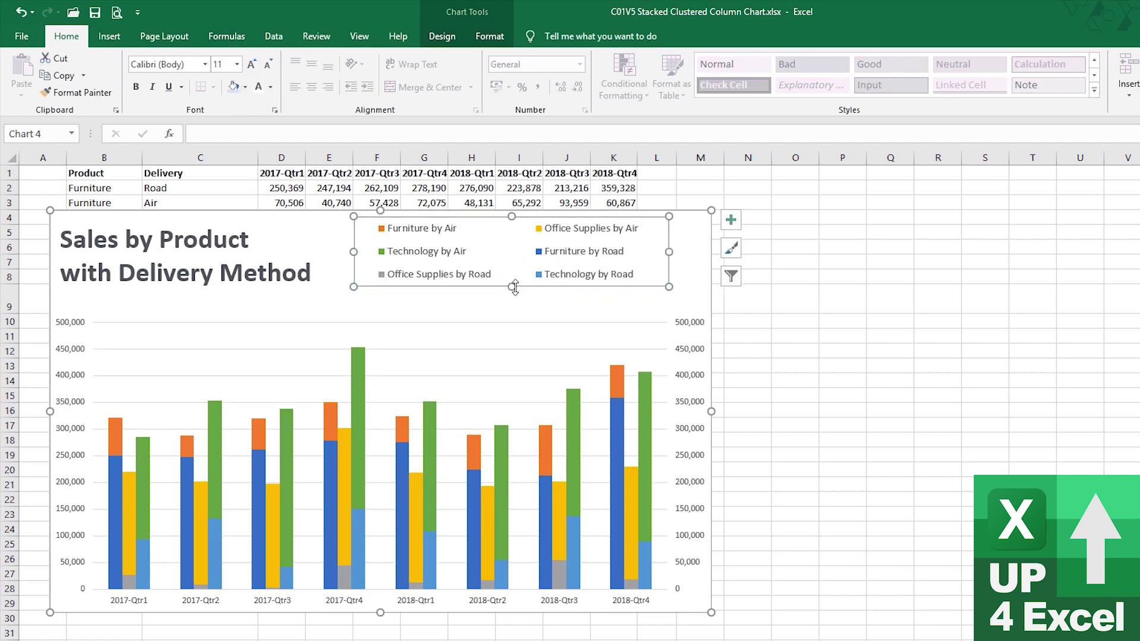
click(252, 66)
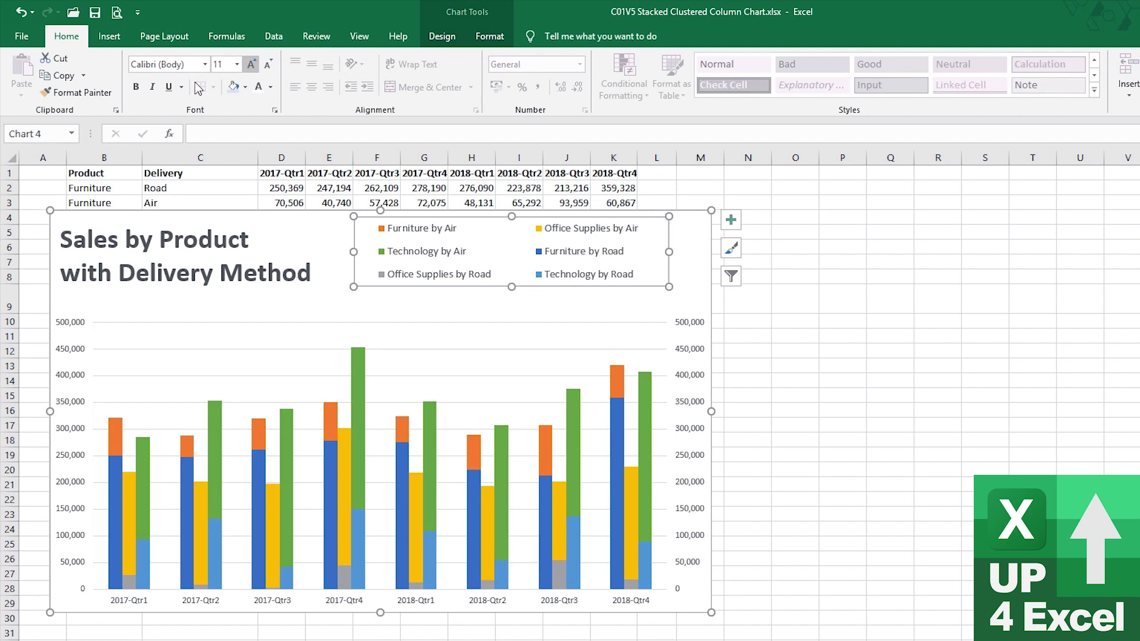
click(136, 87)
drag(672, 252, 687, 252)
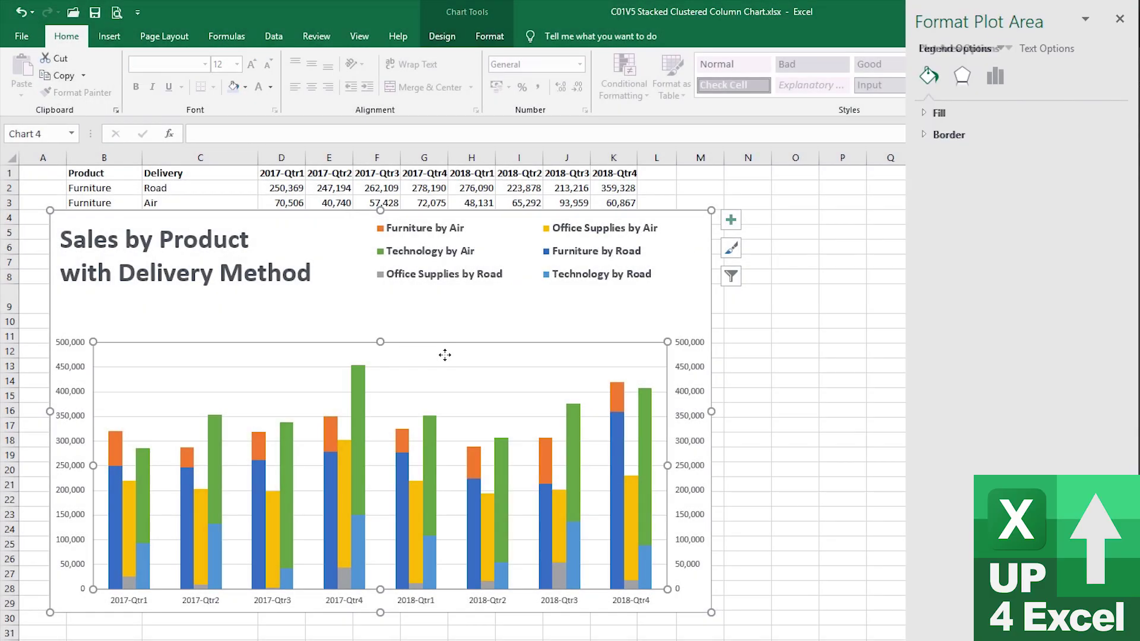
Stretch the plot area upward
drag(368, 349, 392, 307)
click(377, 352)
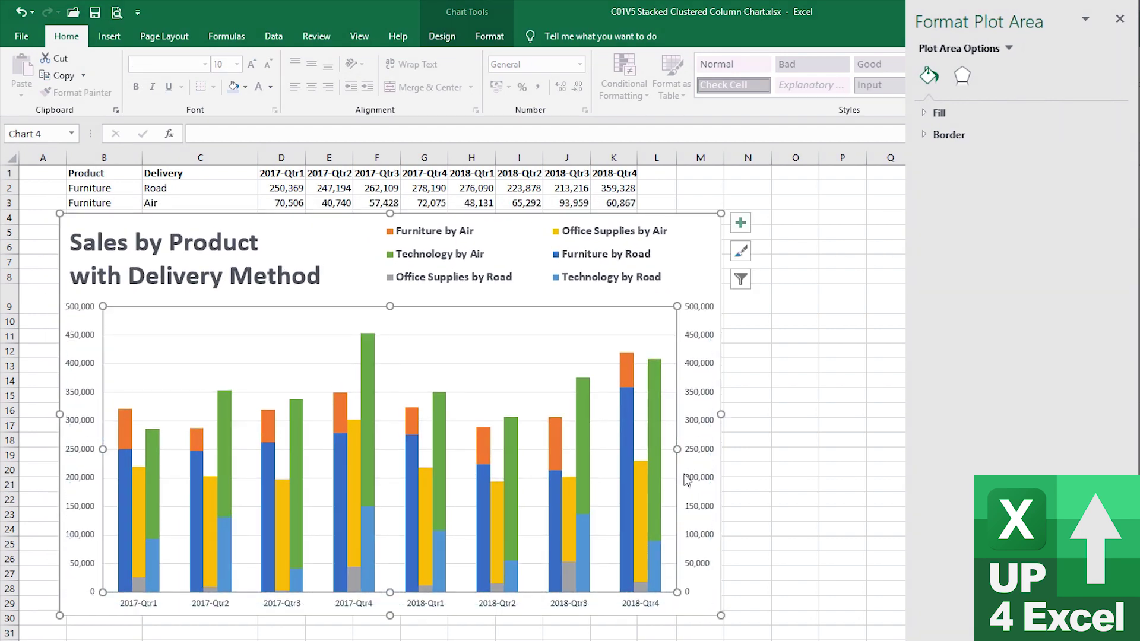
click(703, 457)
Set the secondary vertical axis label position to None
click(703, 458)
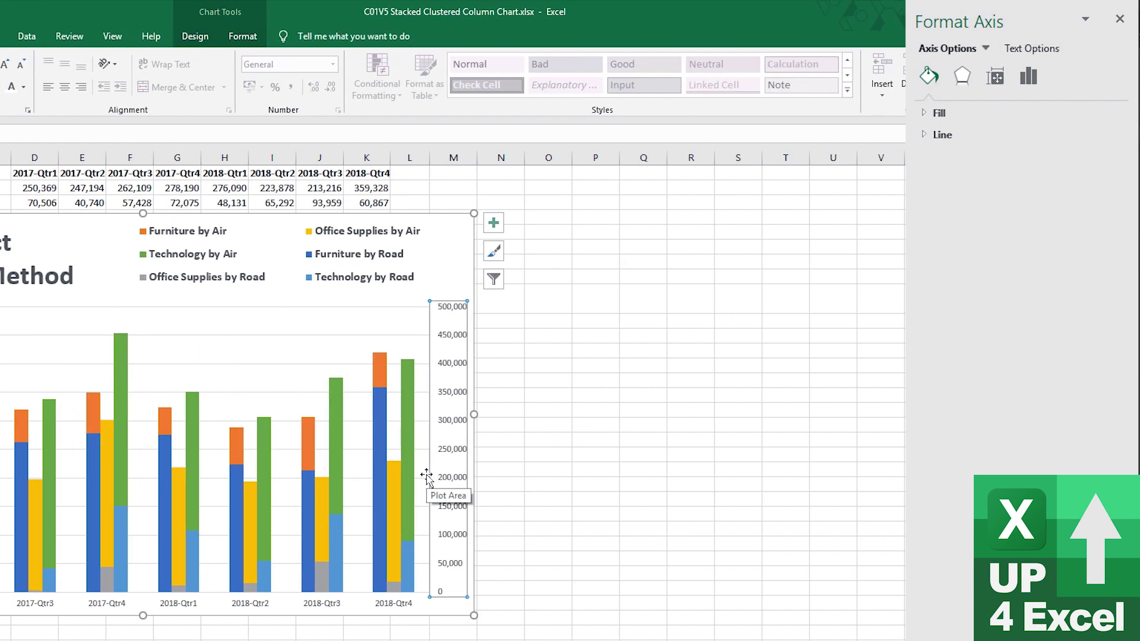
click(1027, 77)
click(925, 156)
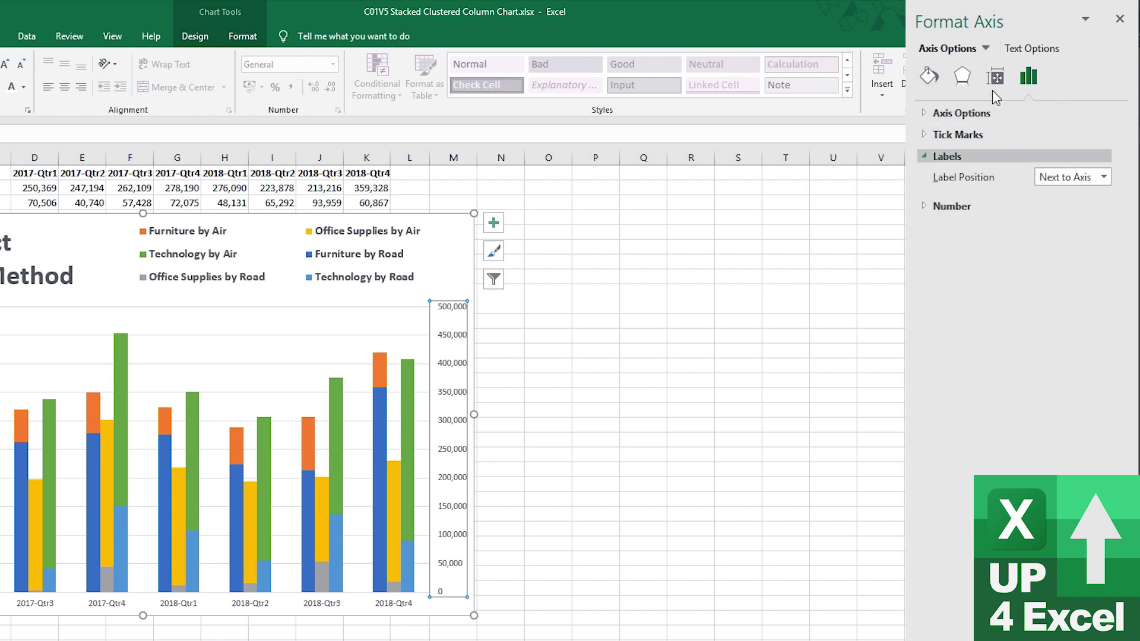
click(1103, 178)
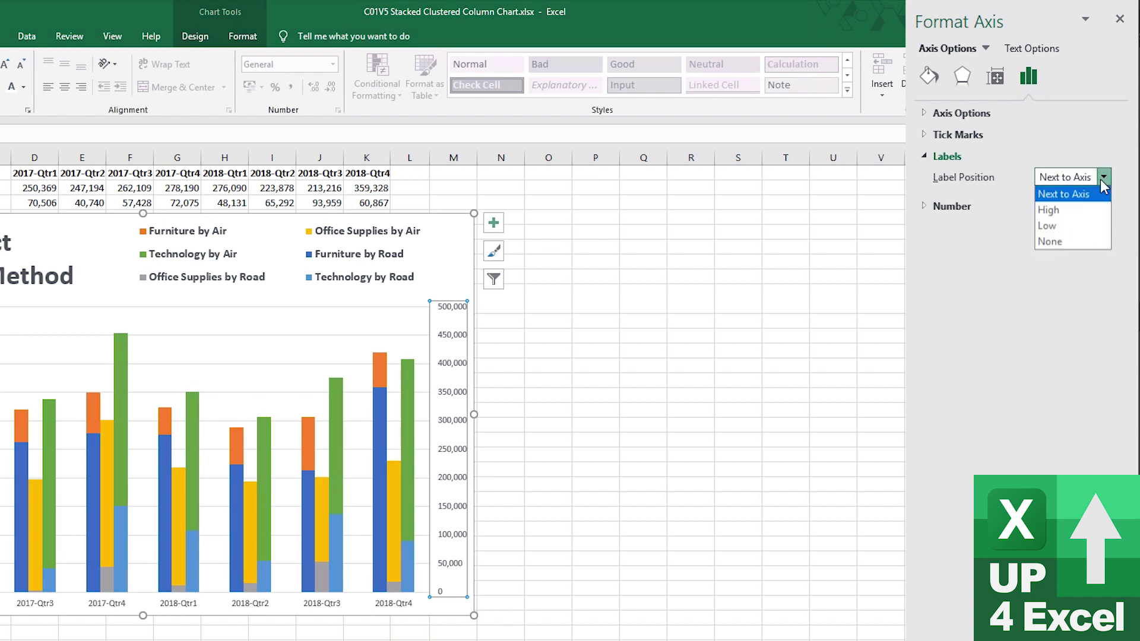
click(1066, 241)
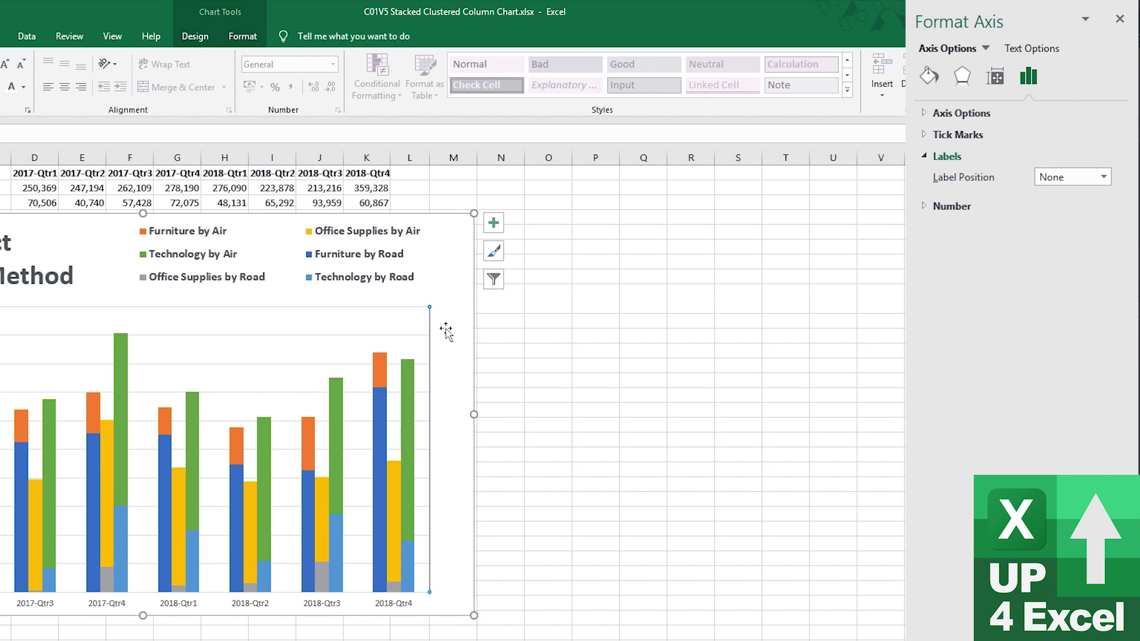
Nudge the legend slightly and widen the plot area to the right
click(444, 287)
drag(444, 287, 440, 293)
click(422, 326)
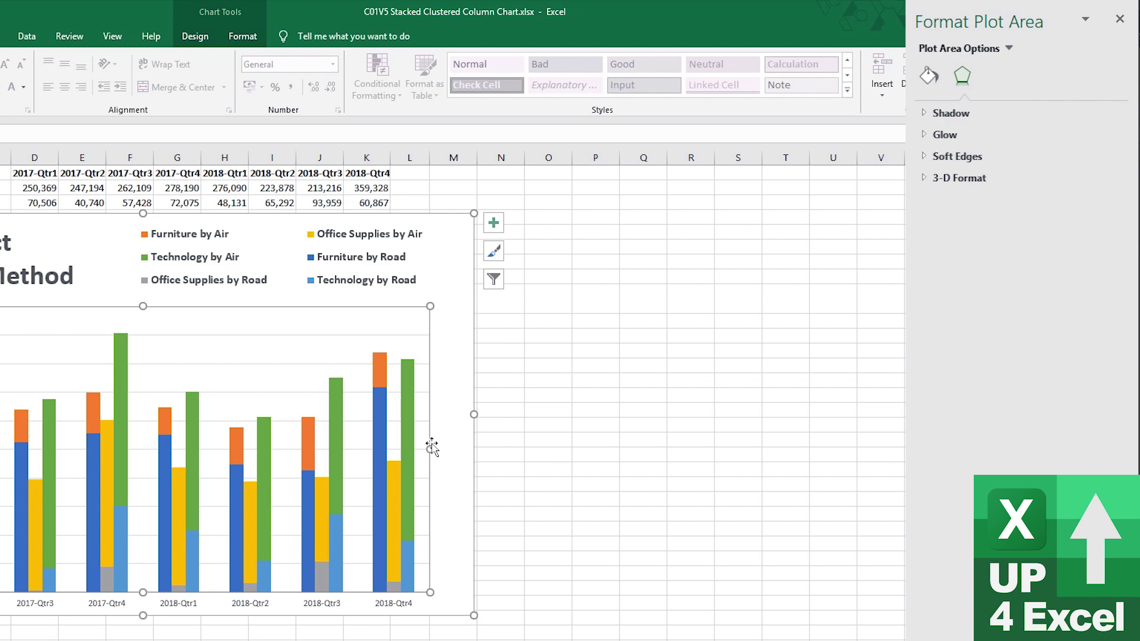
drag(432, 448, 463, 452)
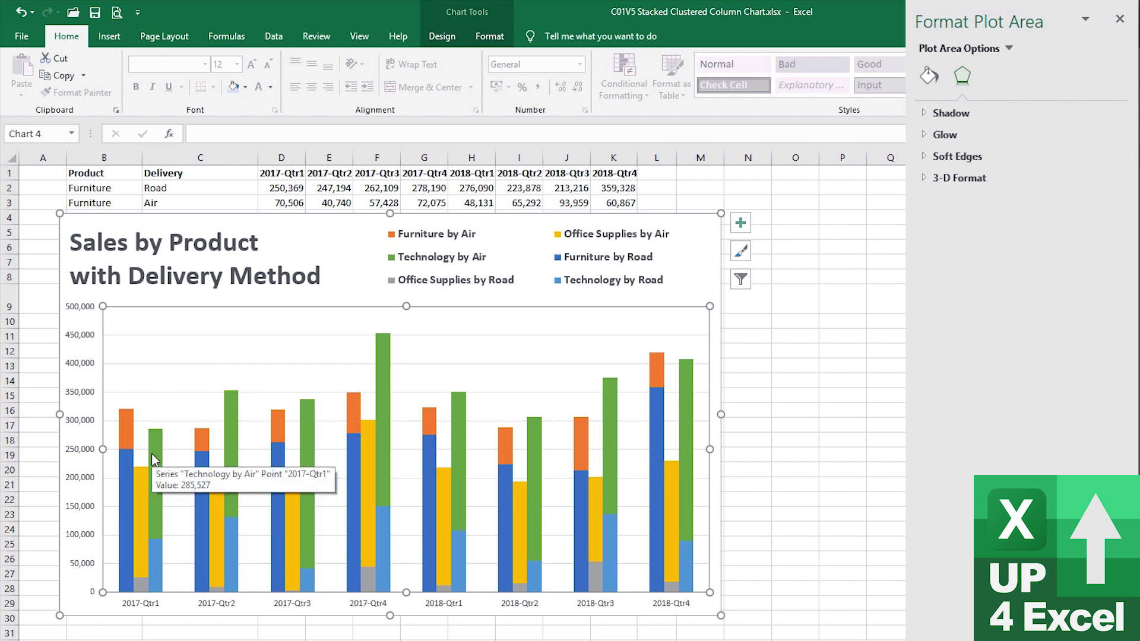
Give the left value axis the custom number format $#,##0,"k" ($0k to $500k)
click(85, 383)
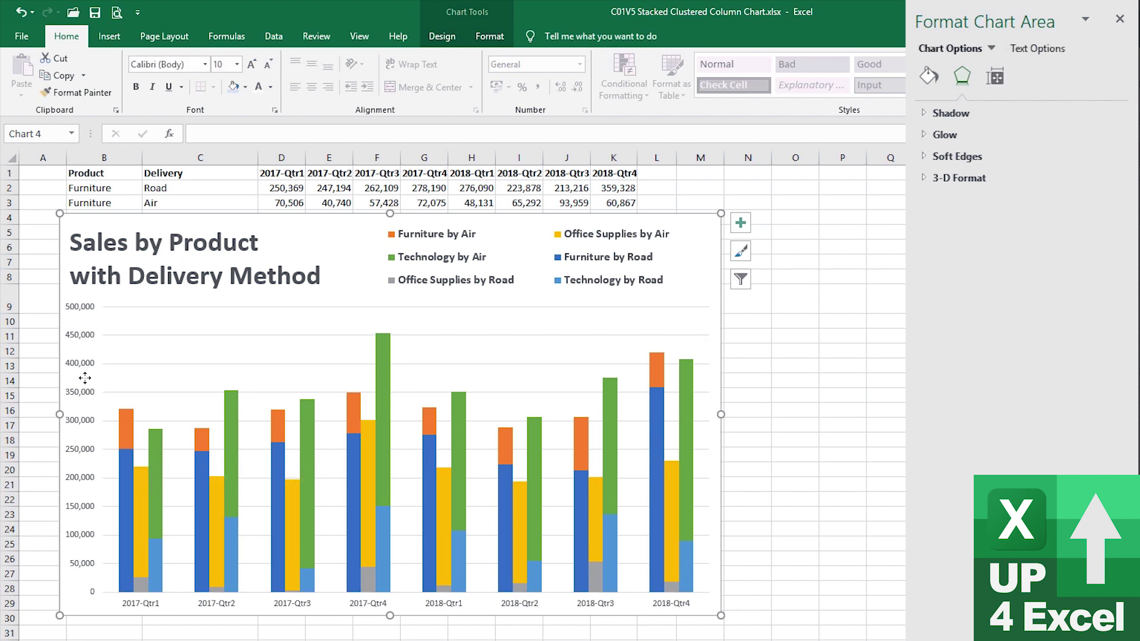
click(82, 343)
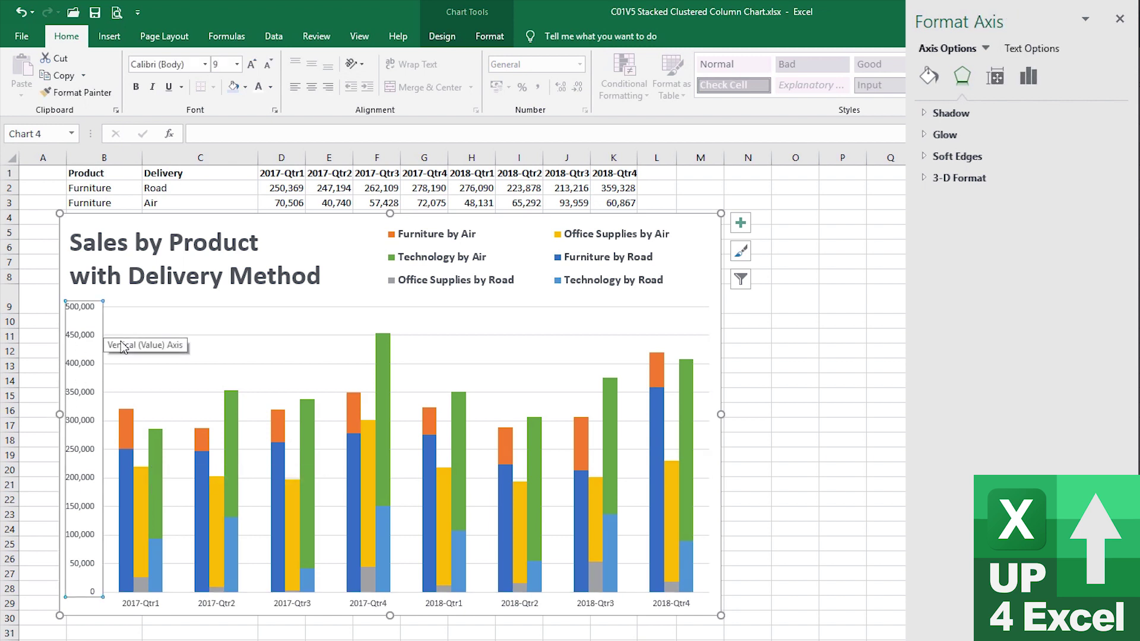
click(928, 76)
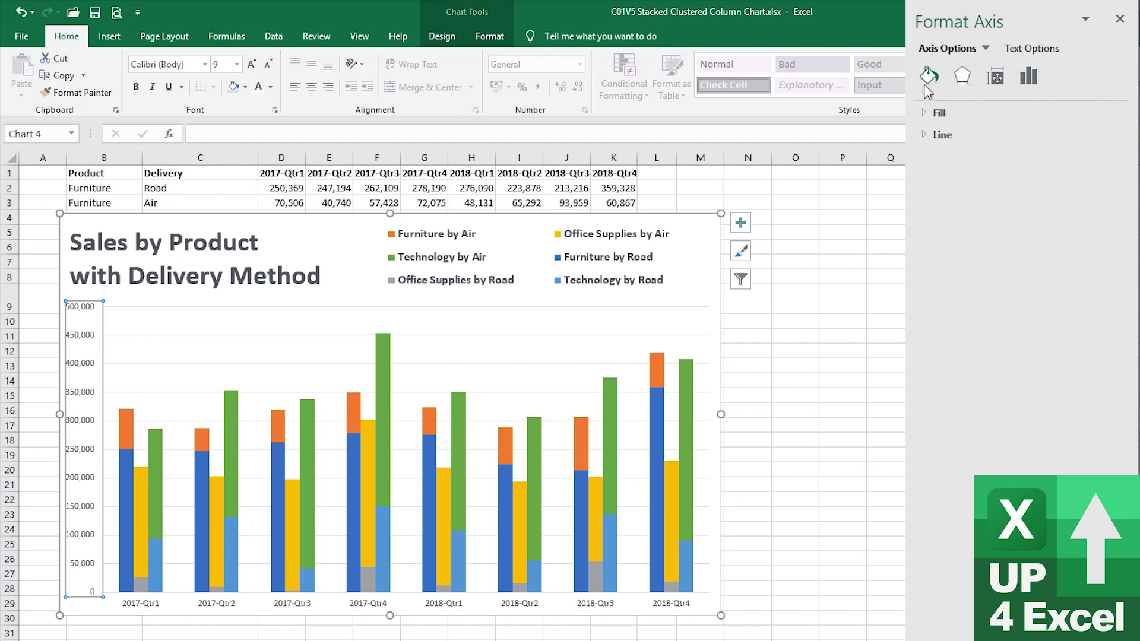
click(1029, 76)
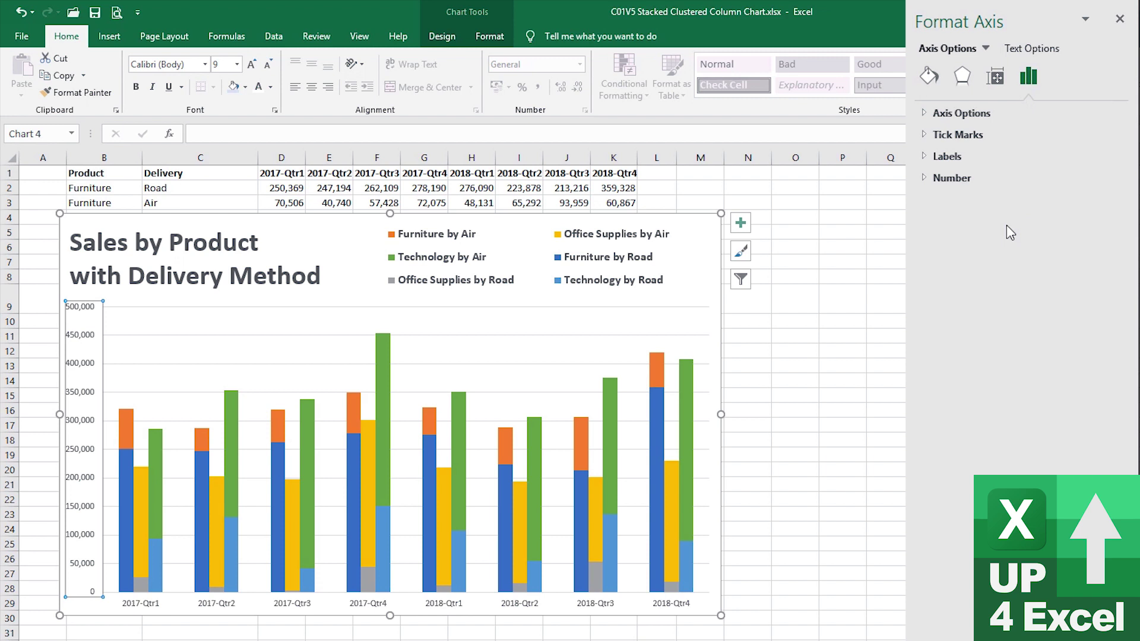
click(926, 179)
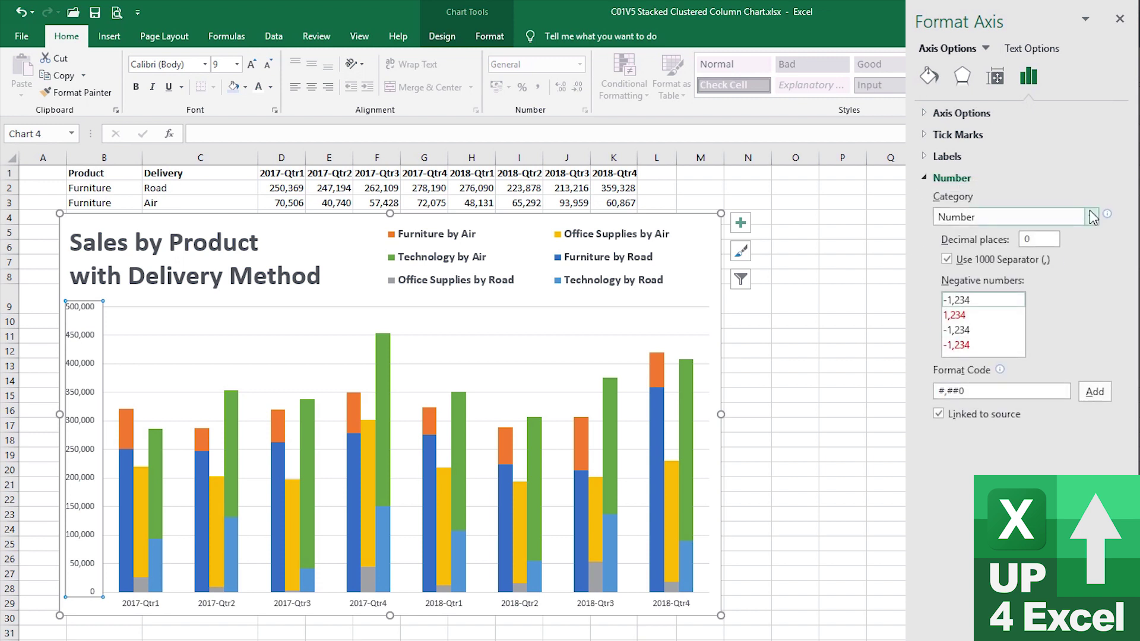
click(1092, 217)
click(1002, 410)
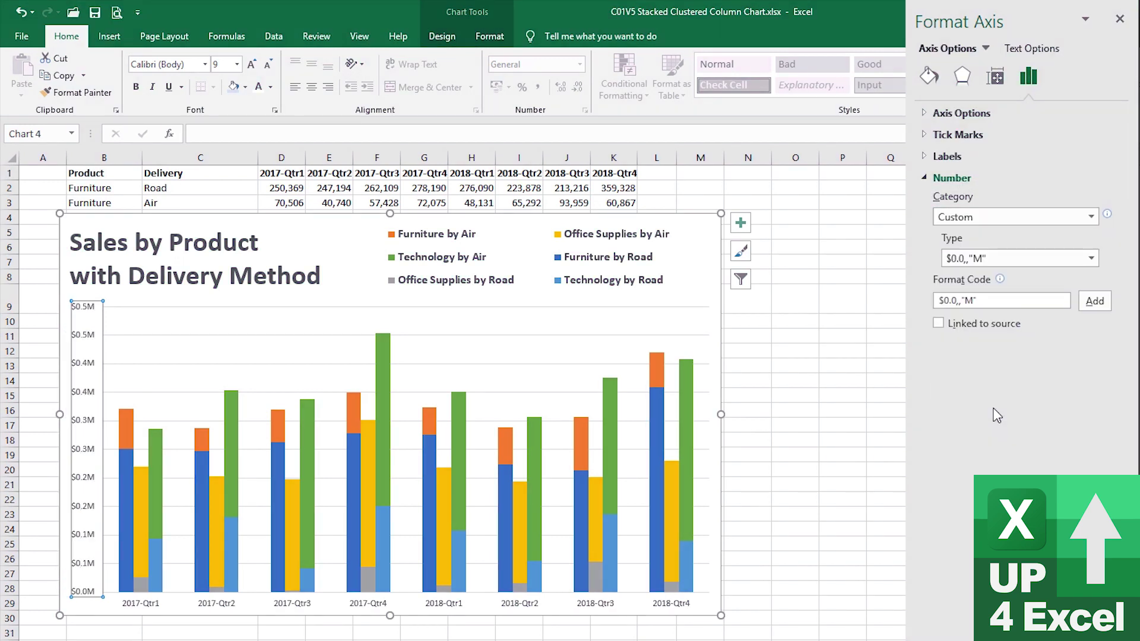
click(1092, 259)
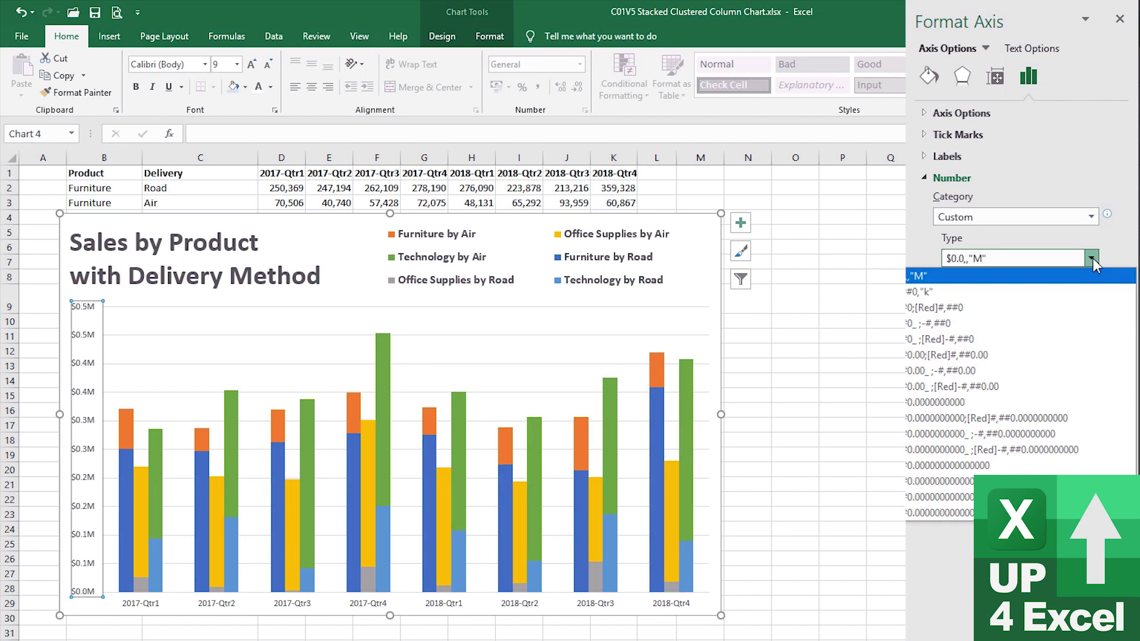
click(1022, 292)
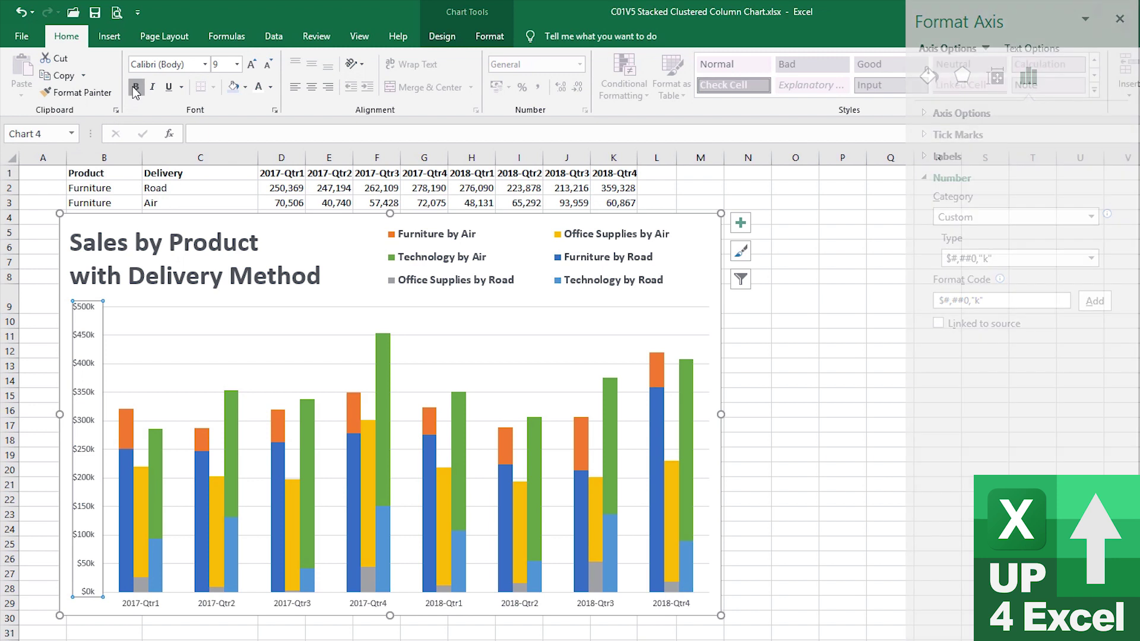
Make the vertical axis and quarter category axis labels bold with a larger font size
click(135, 88)
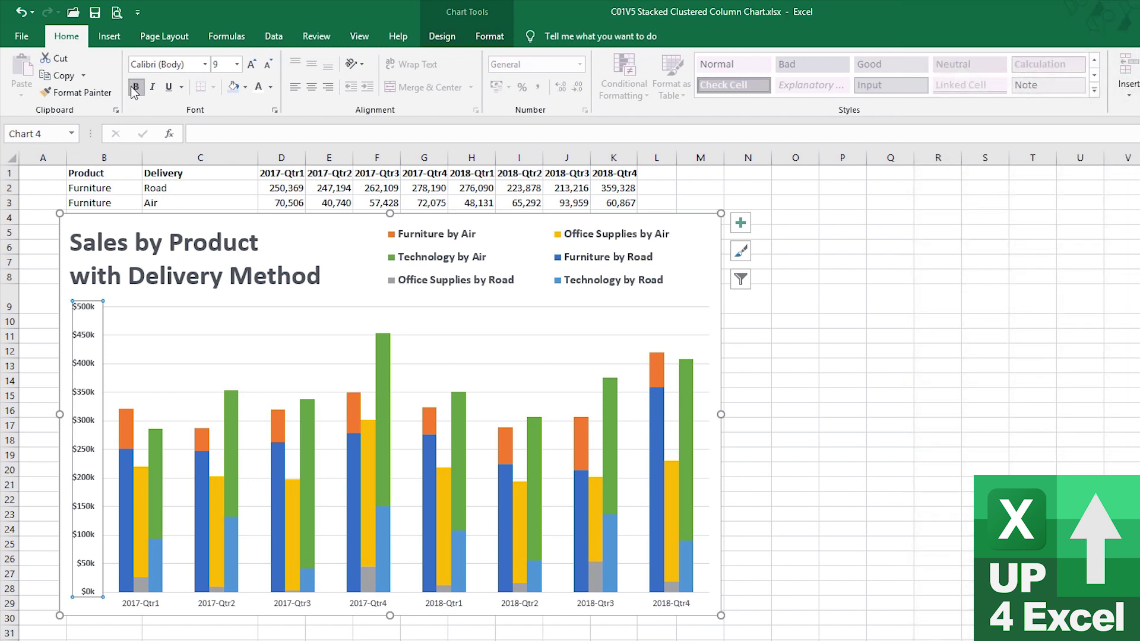
click(252, 64)
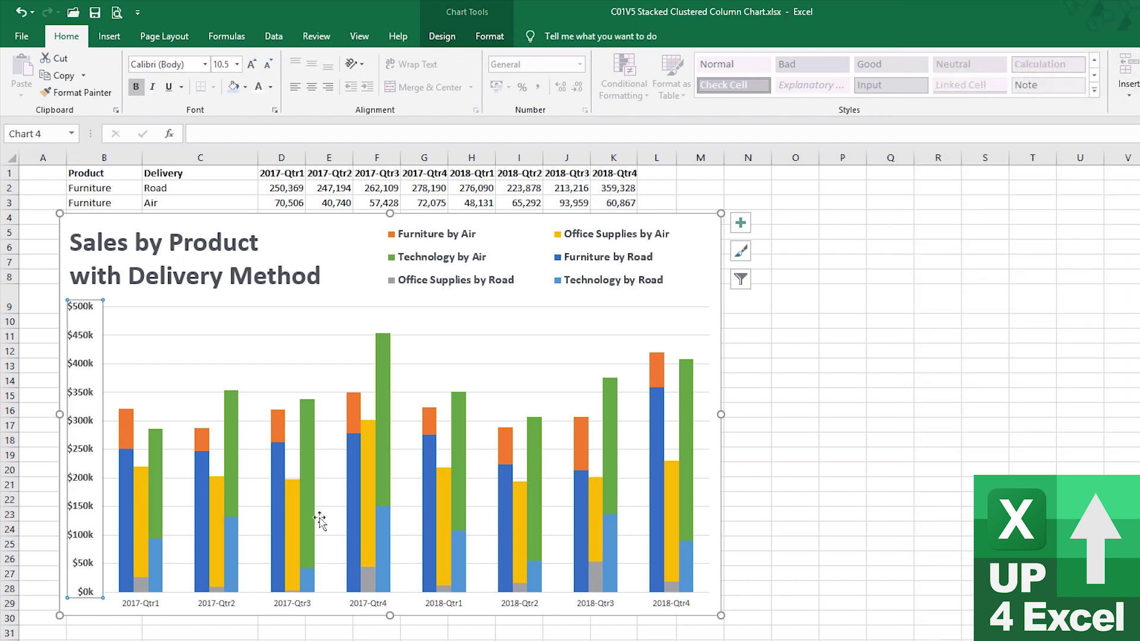
click(280, 605)
click(252, 64)
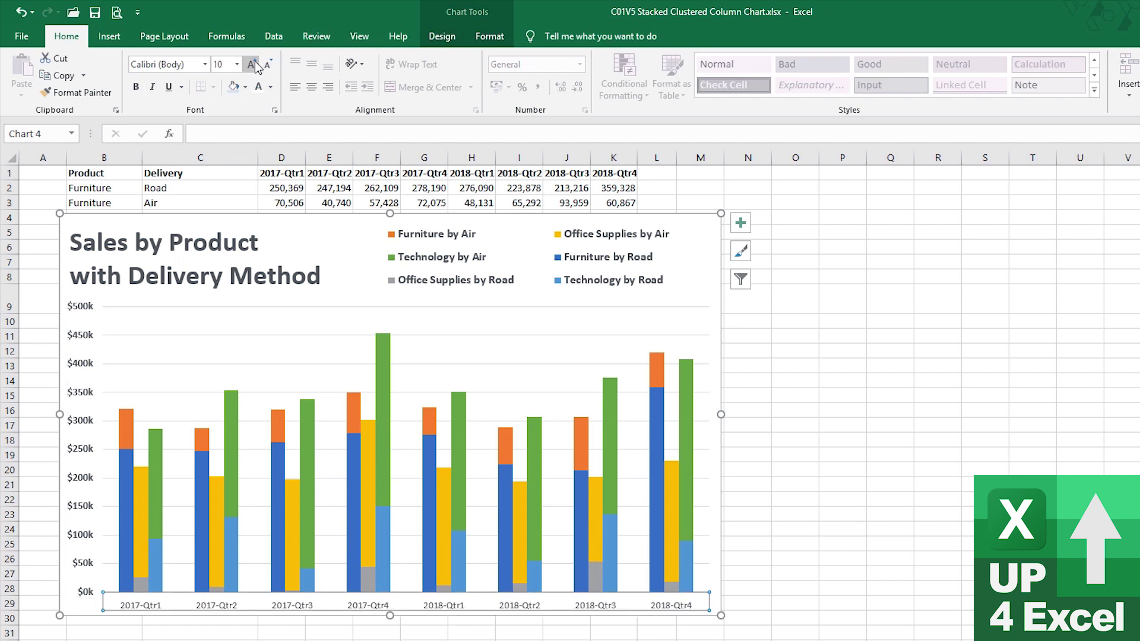
click(252, 64)
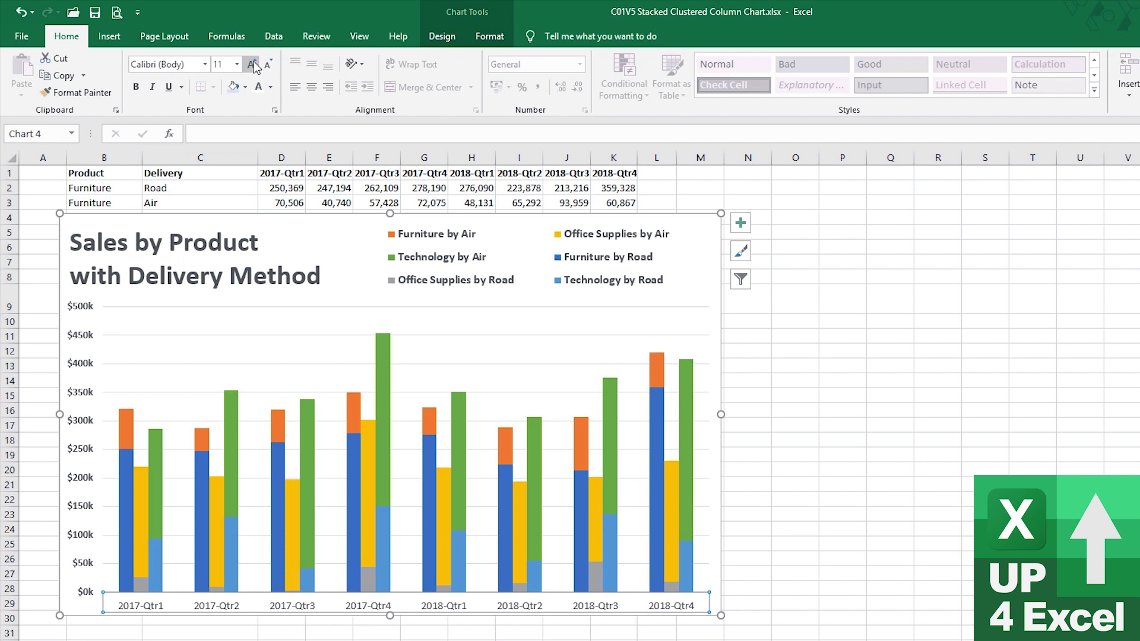
click(252, 65)
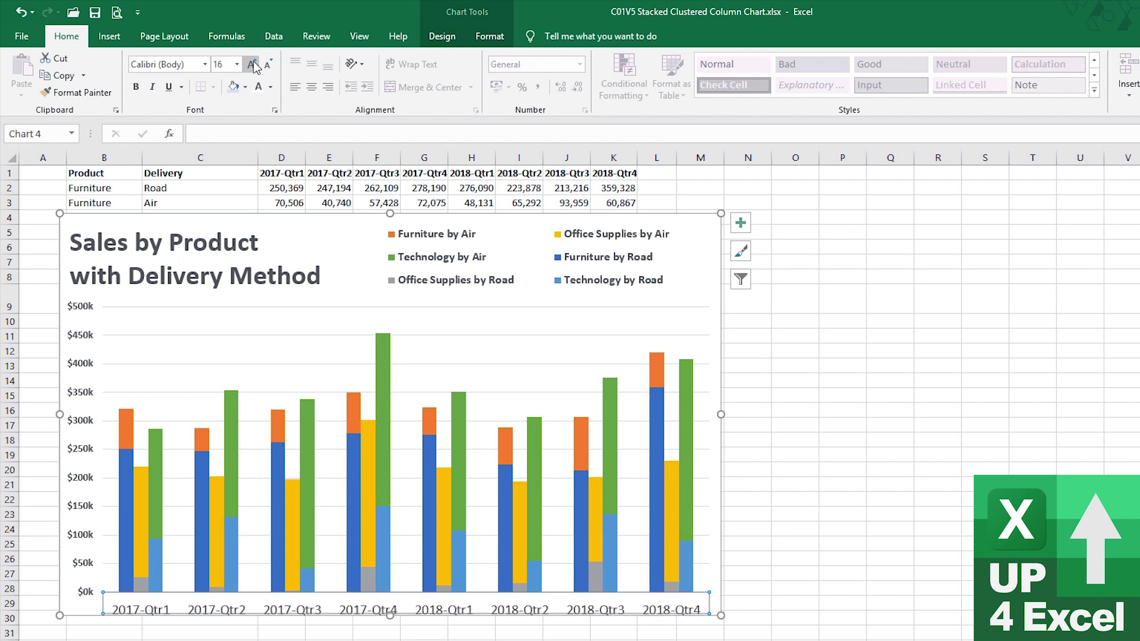
click(136, 87)
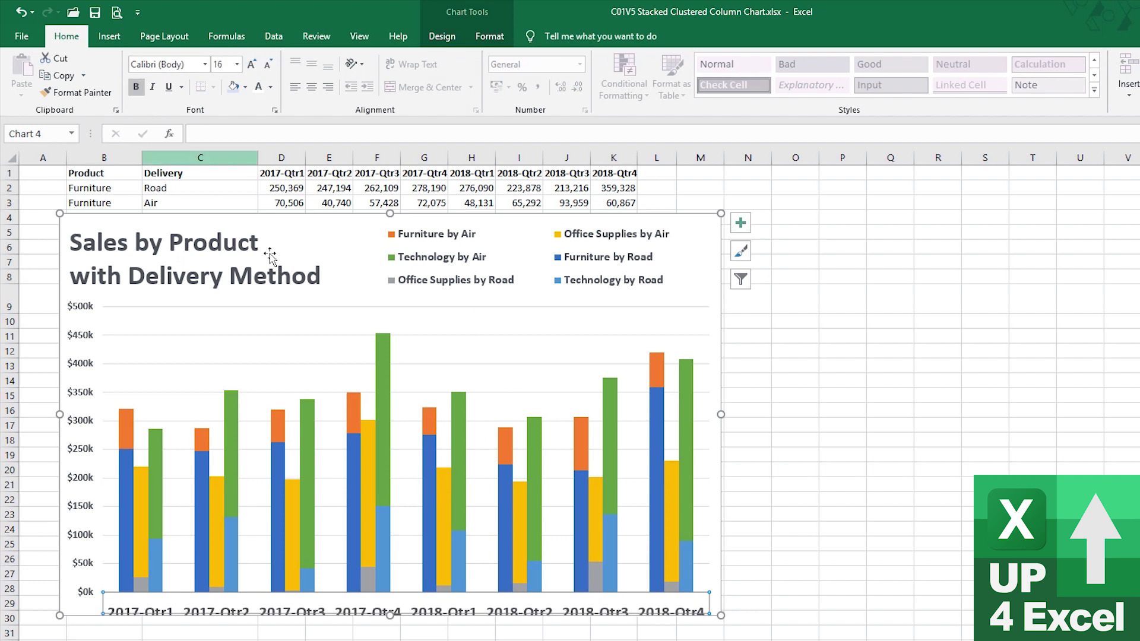
click(272, 61)
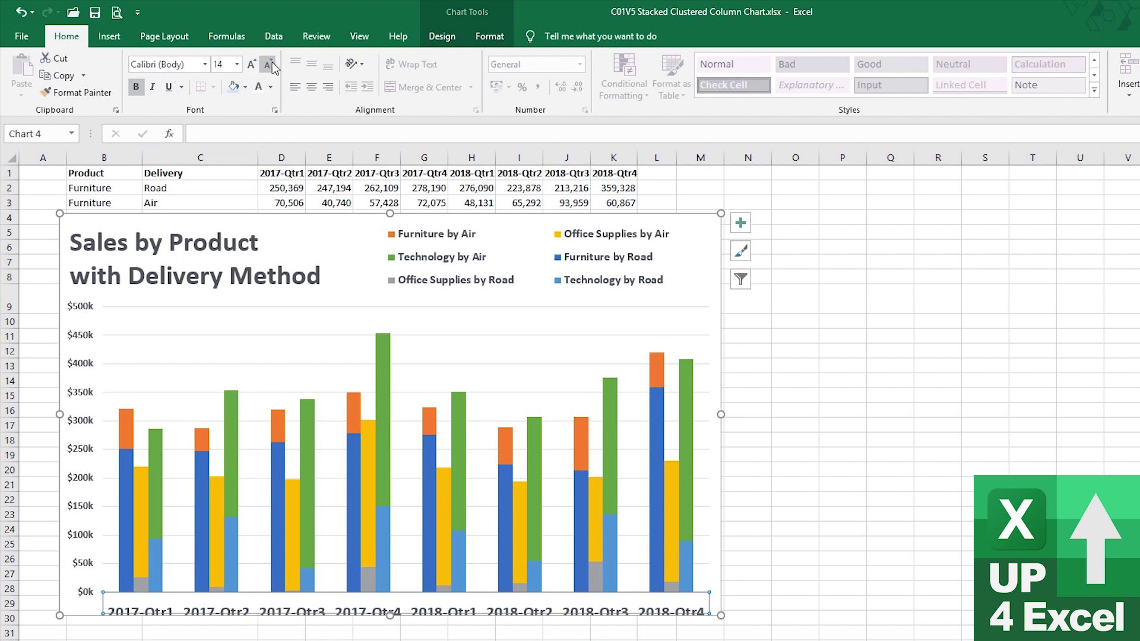
Stretch the plot area's top edge up to just beneath the title and legend
click(408, 575)
drag(409, 578, 407, 581)
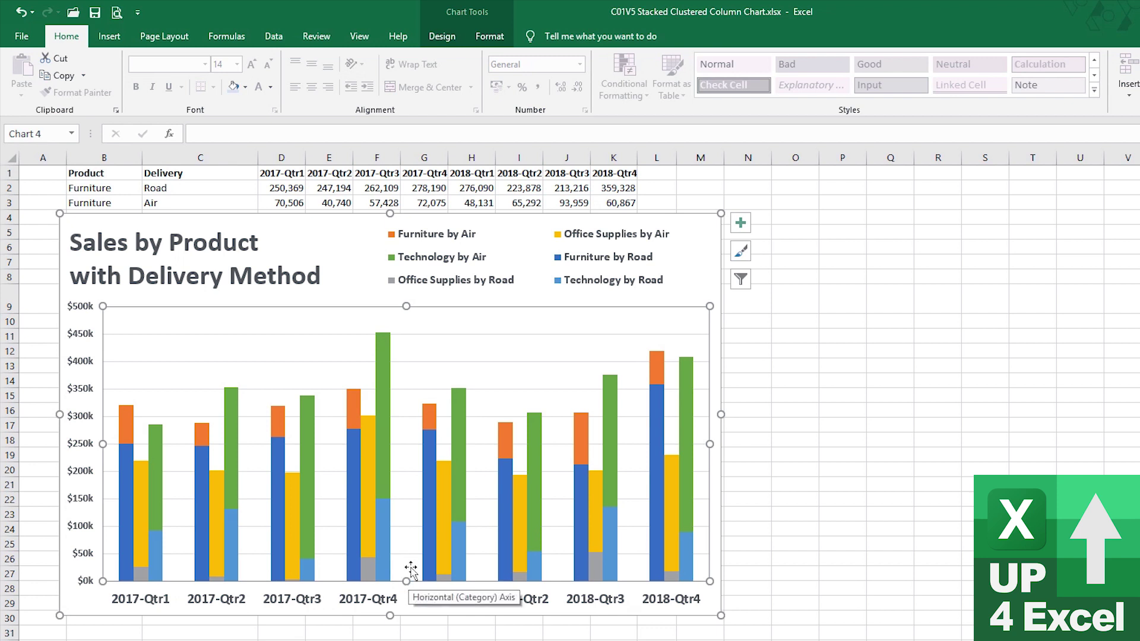
drag(408, 307, 407, 297)
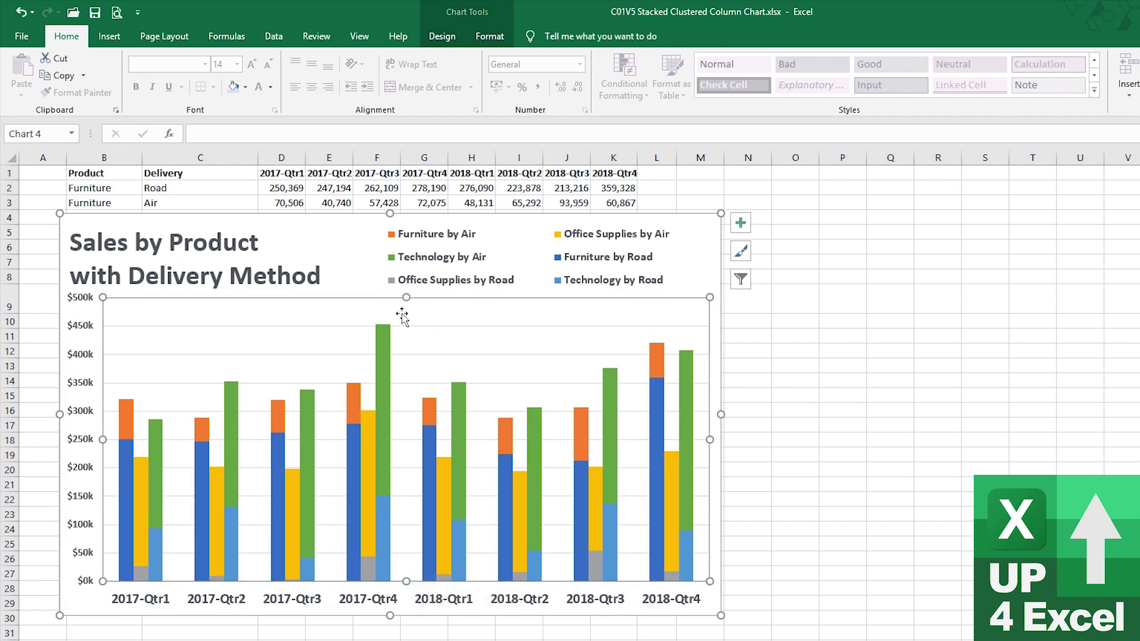
click(694, 257)
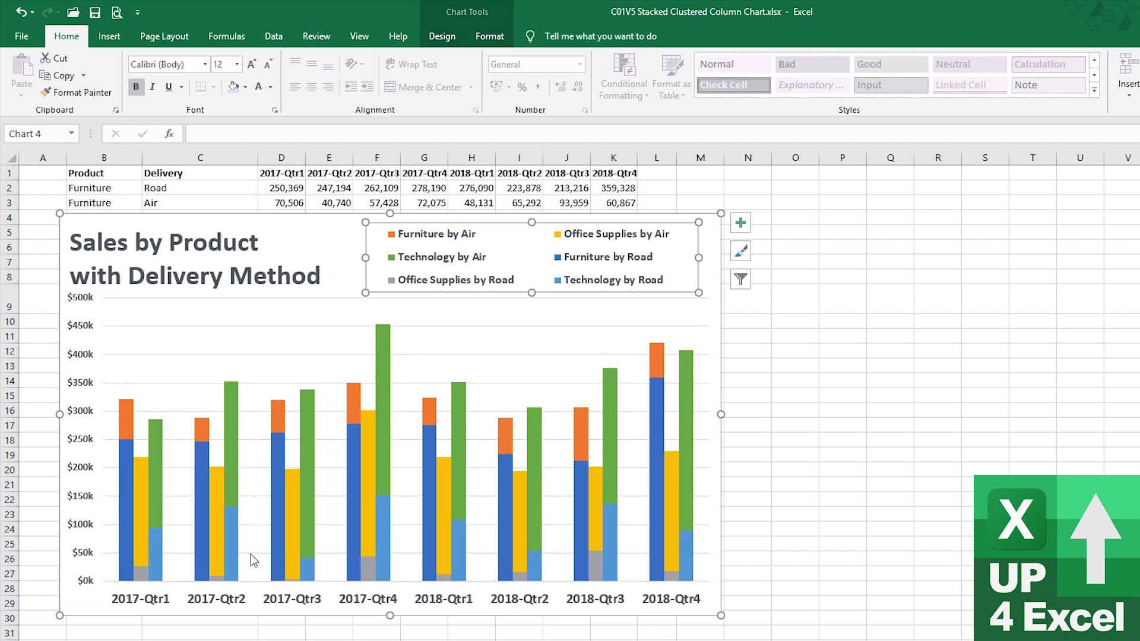
click(190, 326)
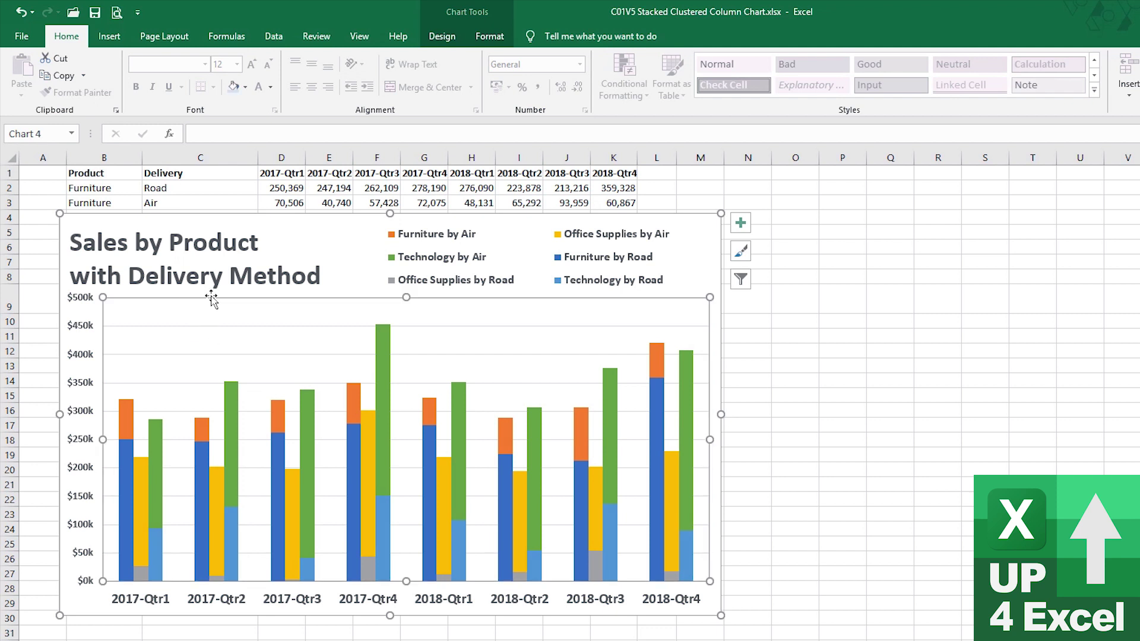
click(442, 37)
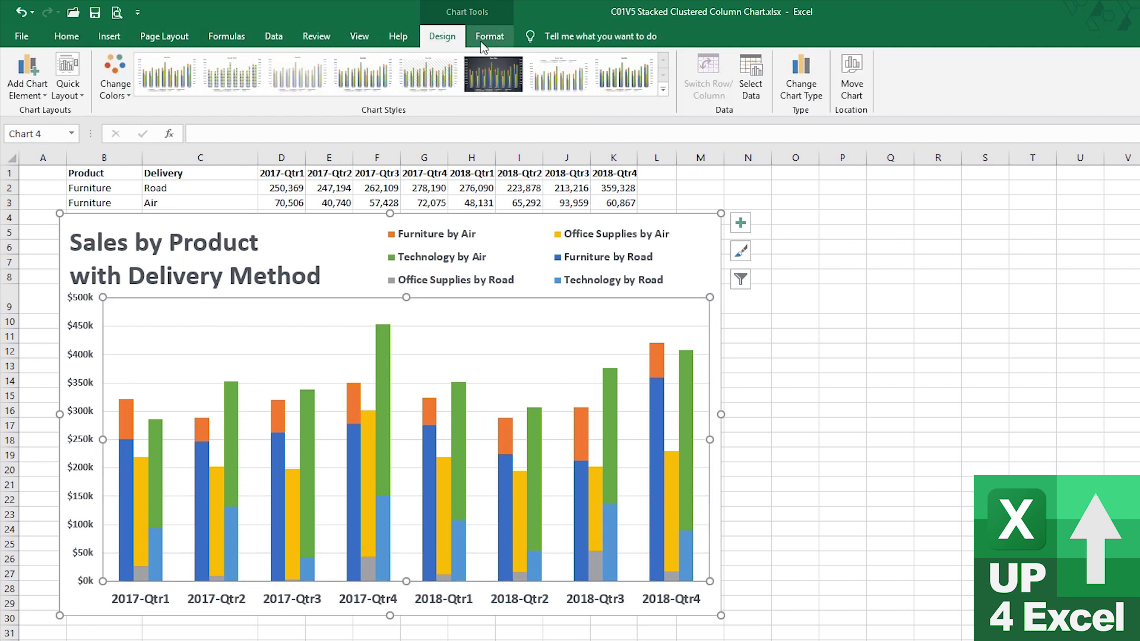
click(119, 92)
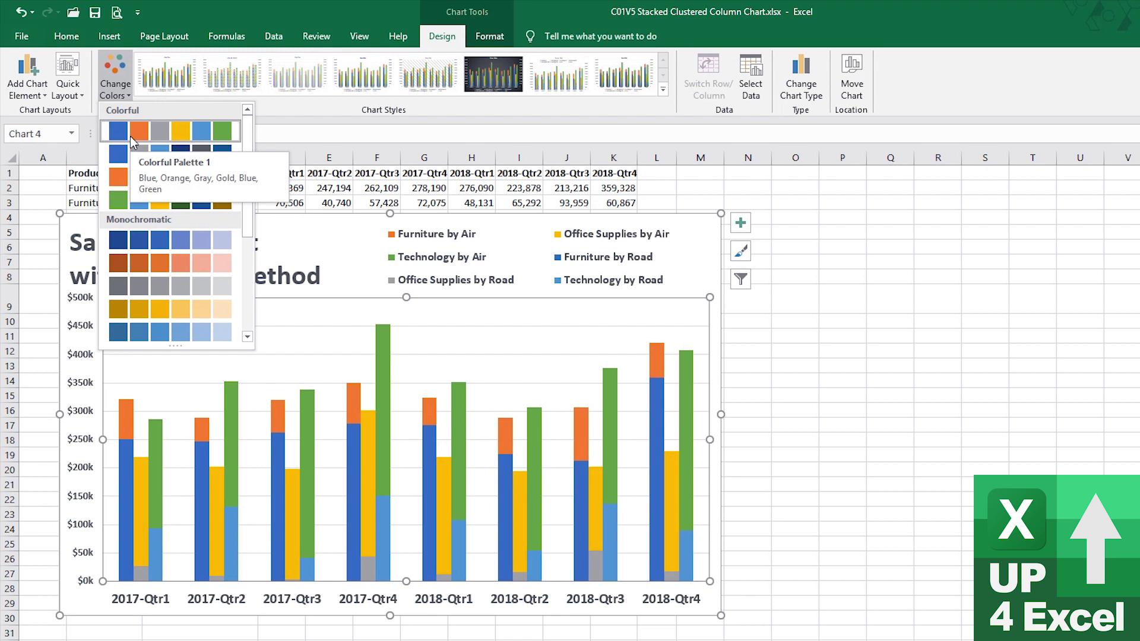
click(132, 142)
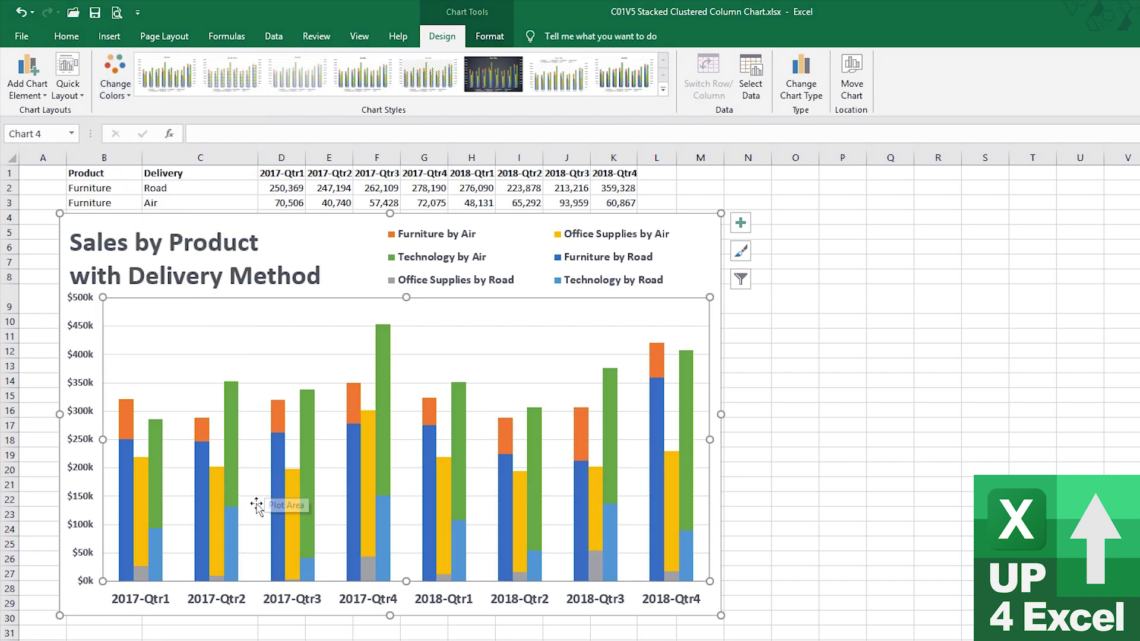
click(127, 475)
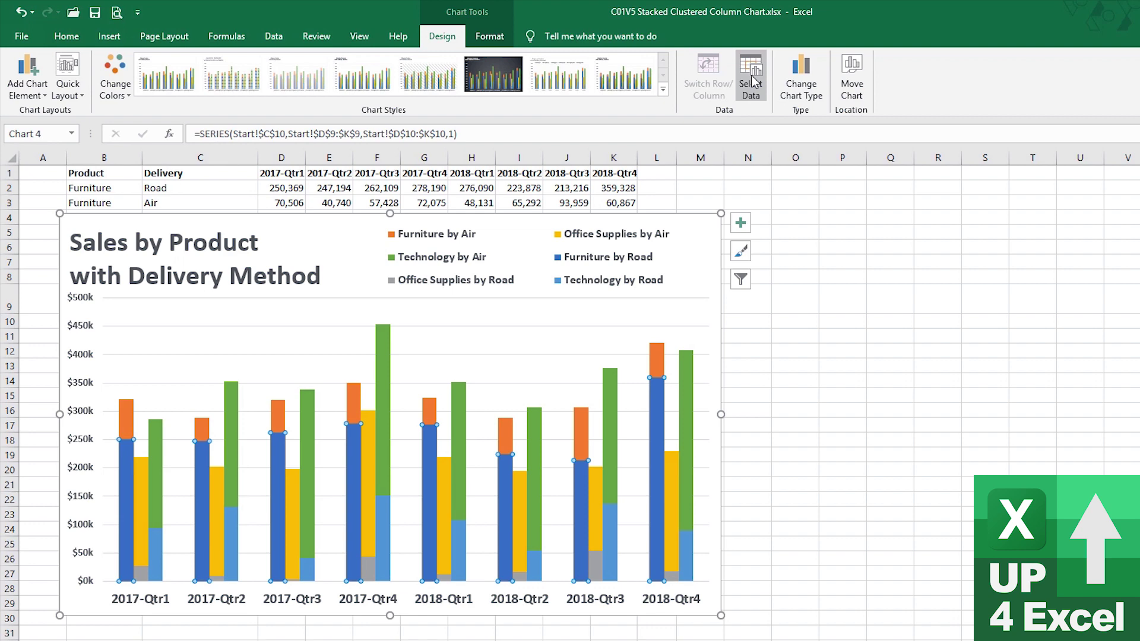
Fill Furniture by Road with dark orange and Furniture by Air with light orange
click(486, 40)
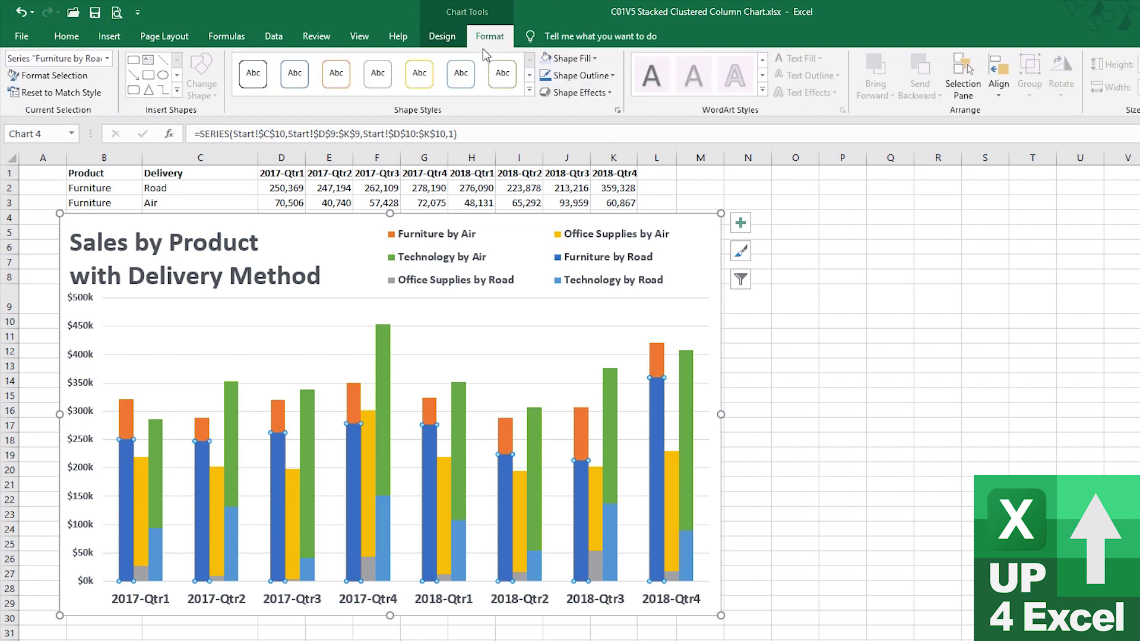
click(599, 58)
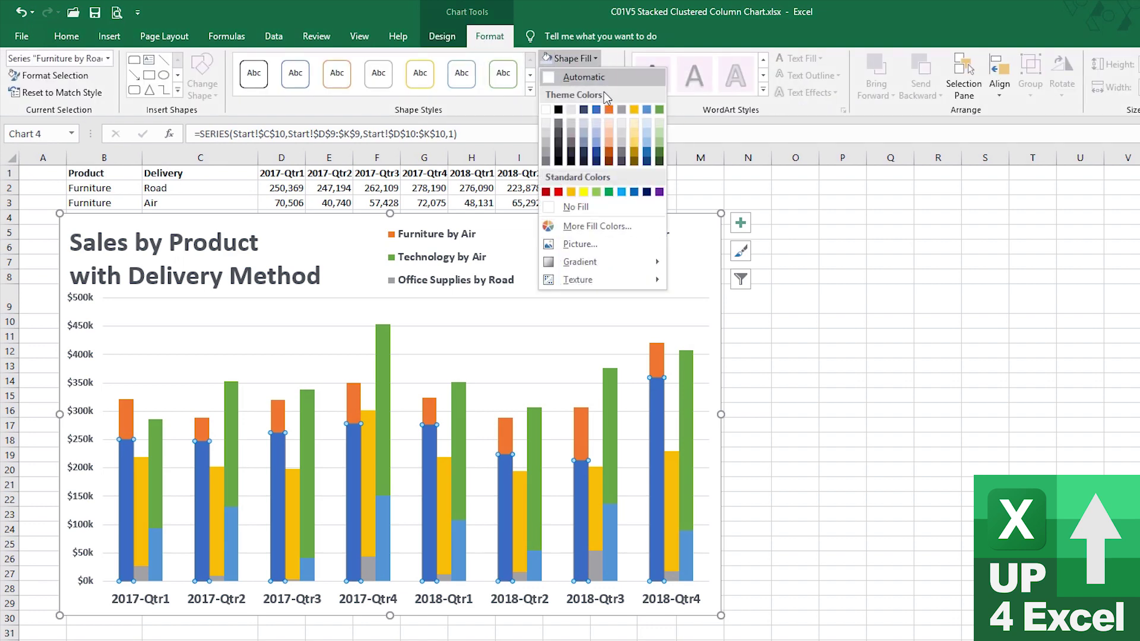
click(611, 155)
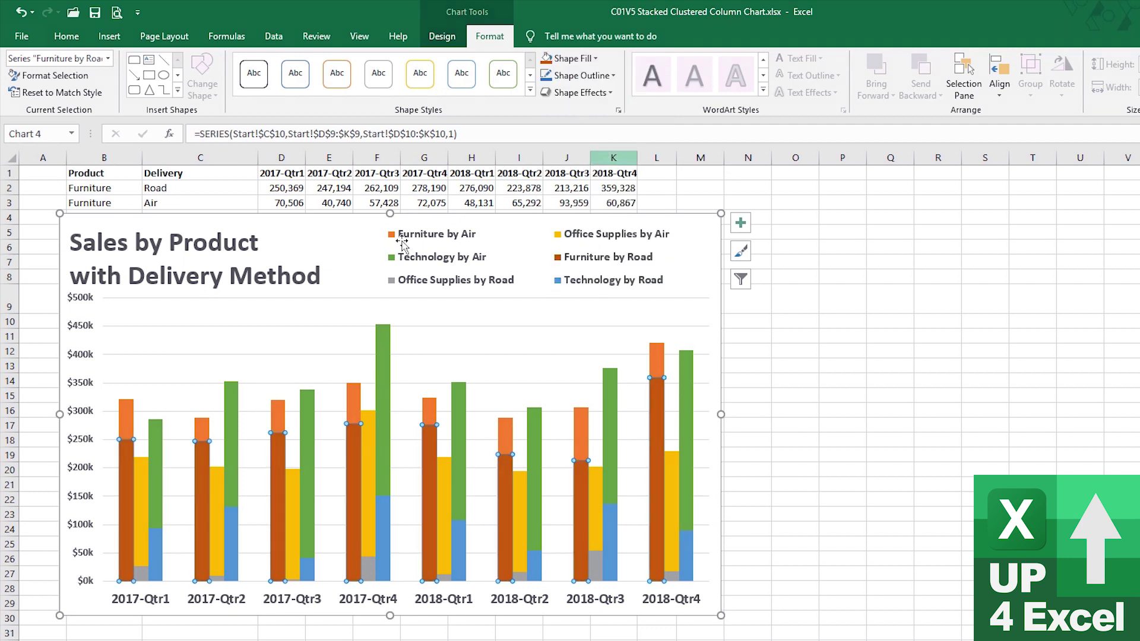
click(135, 427)
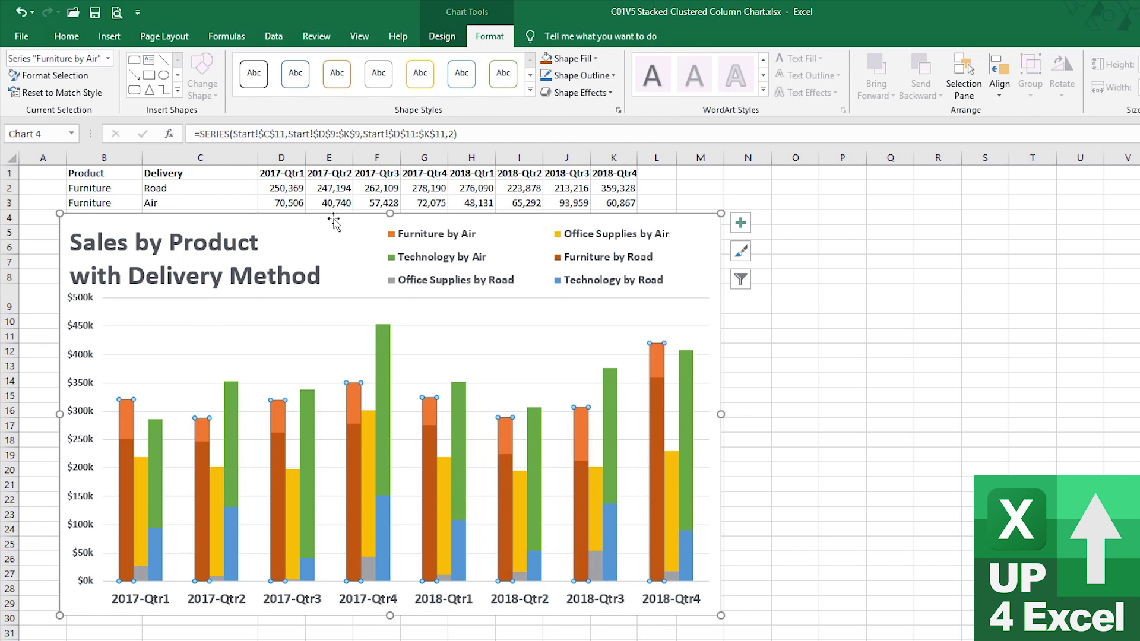
click(595, 59)
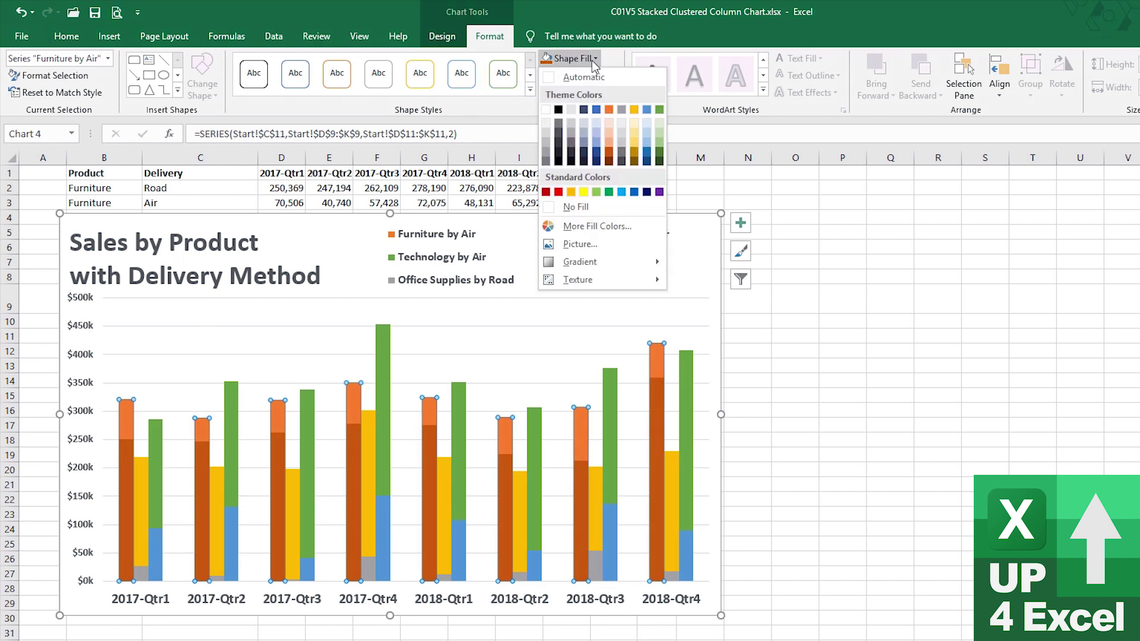
click(608, 143)
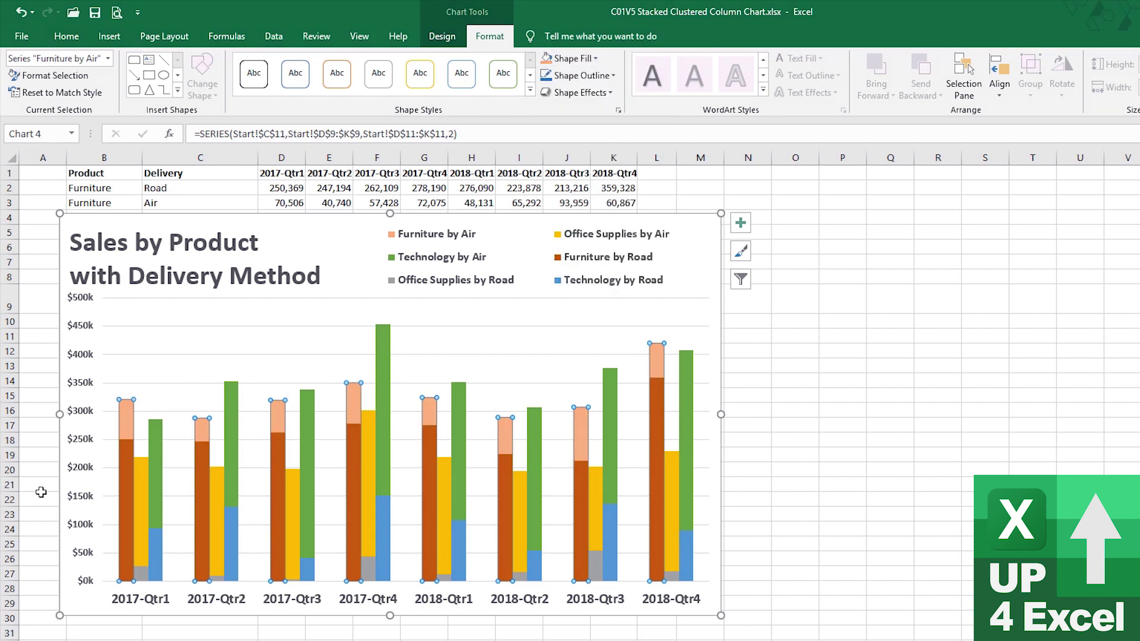
Fill Office Supplies by Road with dark gold and Office Supplies by Air with light gold
click(143, 574)
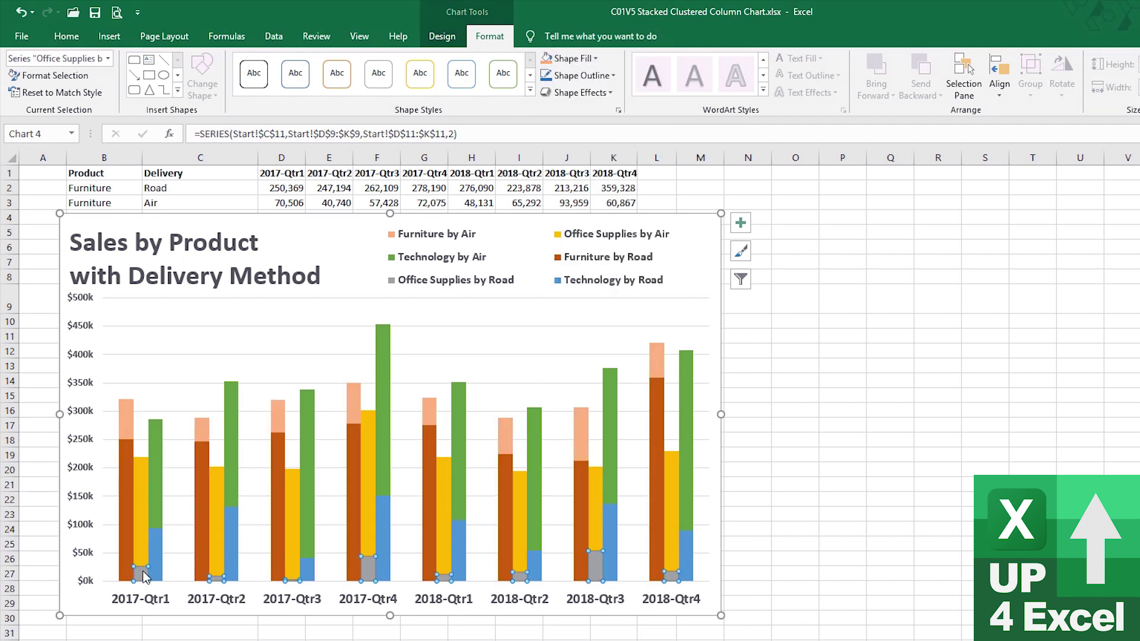
click(596, 59)
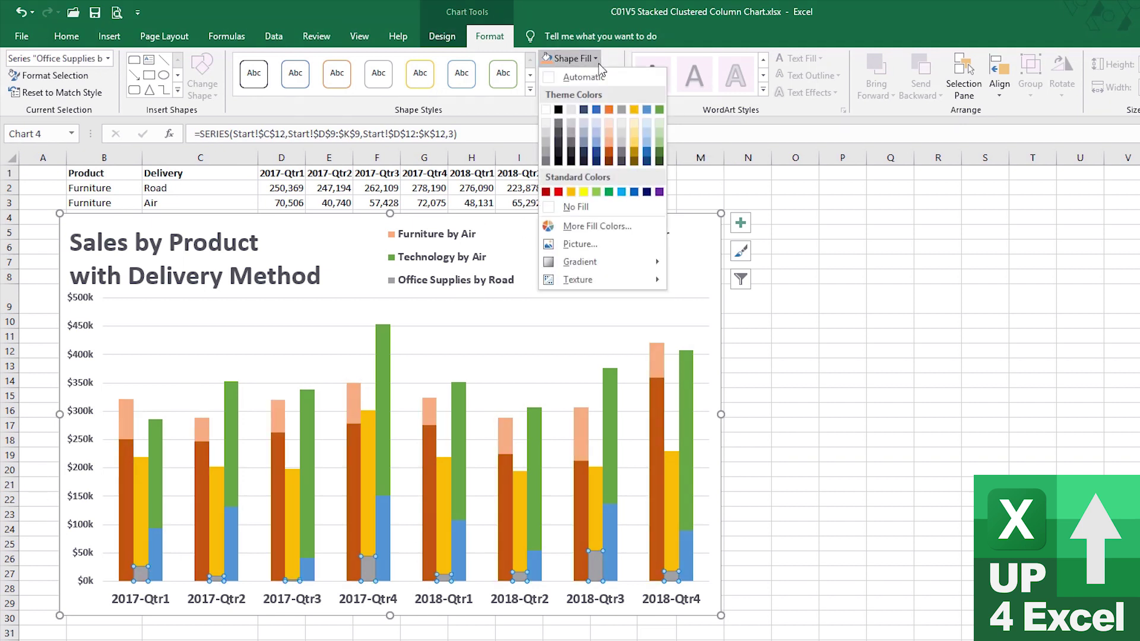
click(635, 153)
click(142, 489)
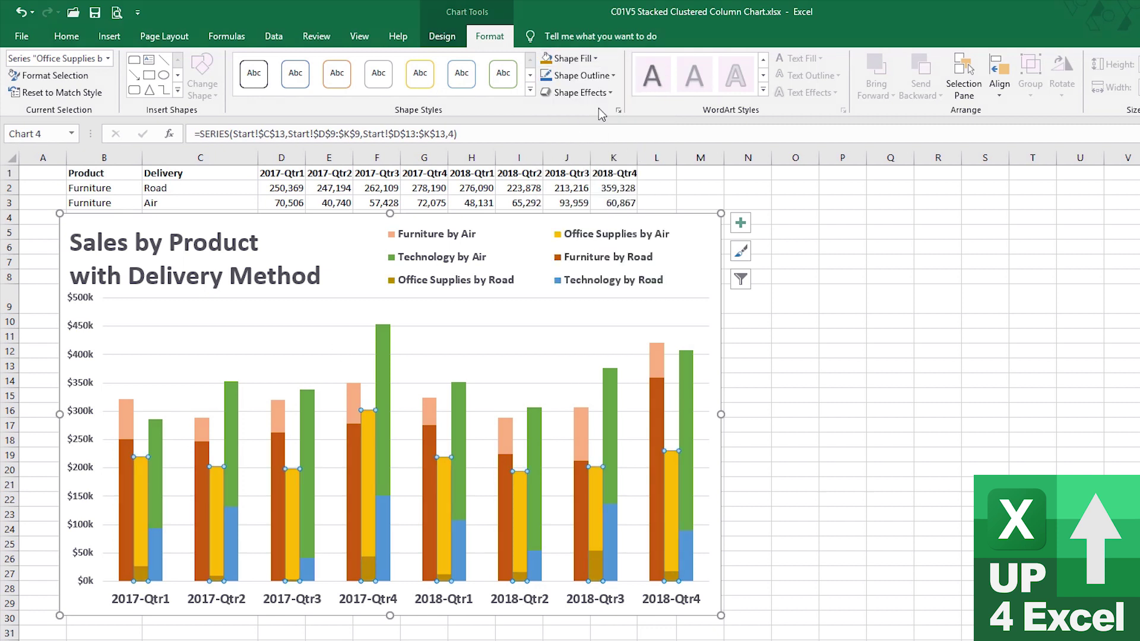
click(596, 59)
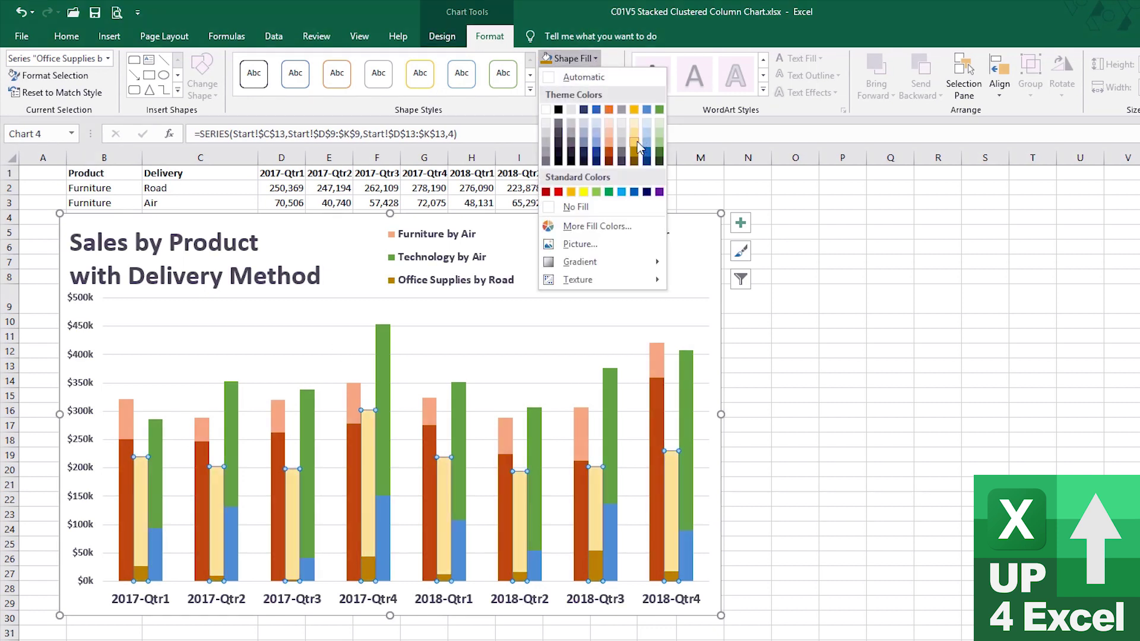
click(636, 141)
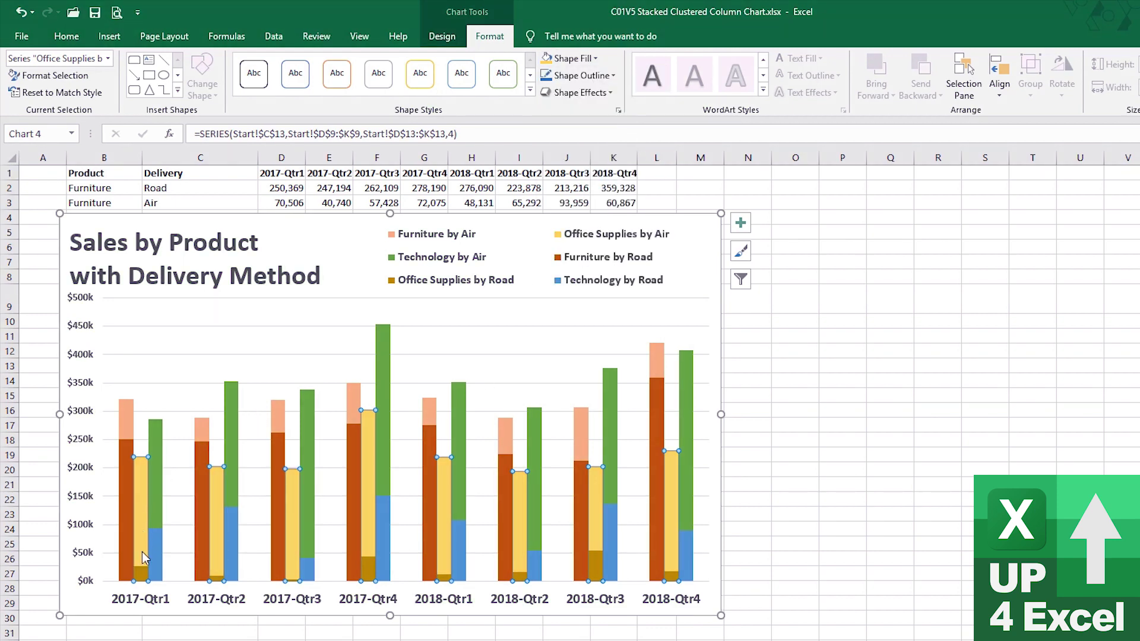
Fill Technology by Road with dark green and Technology by Air with light green
click(157, 551)
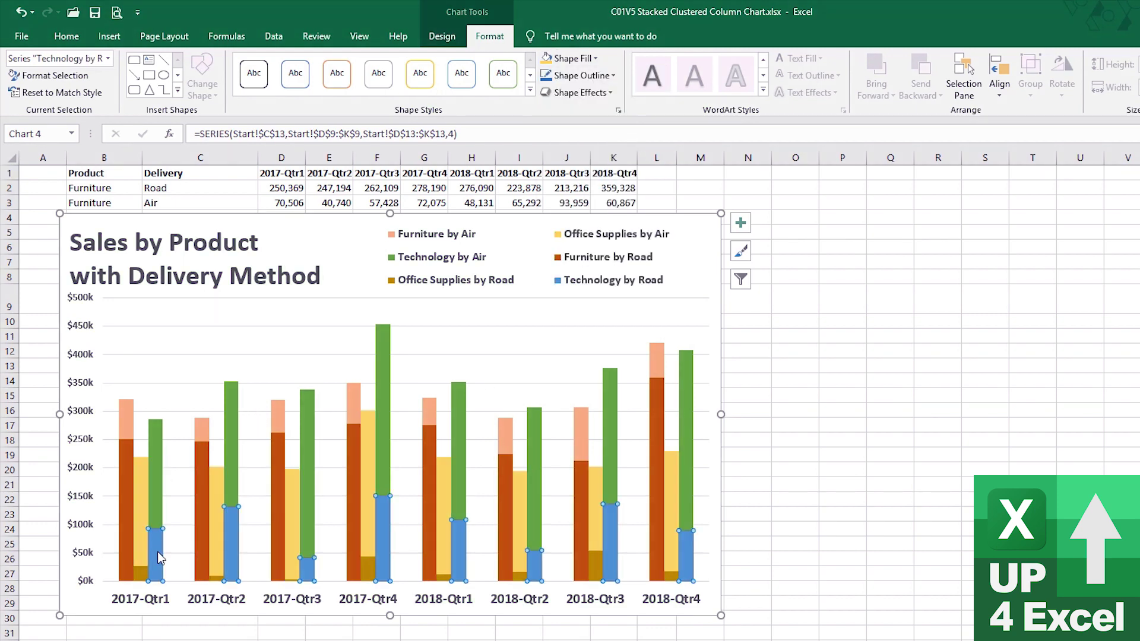
click(596, 58)
click(523, 205)
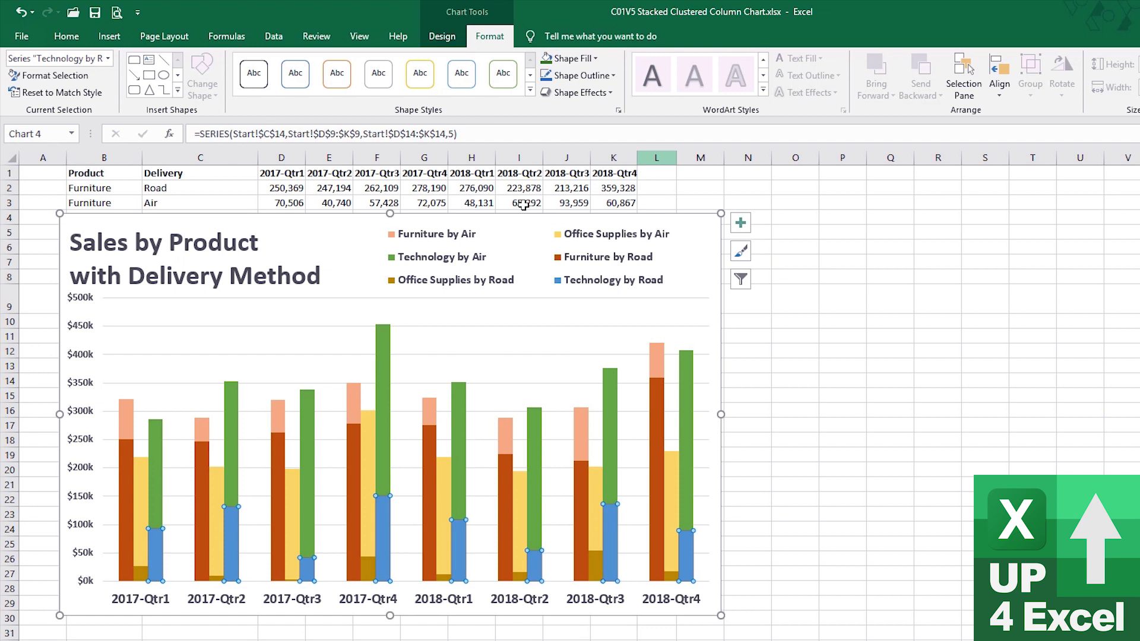
click(150, 487)
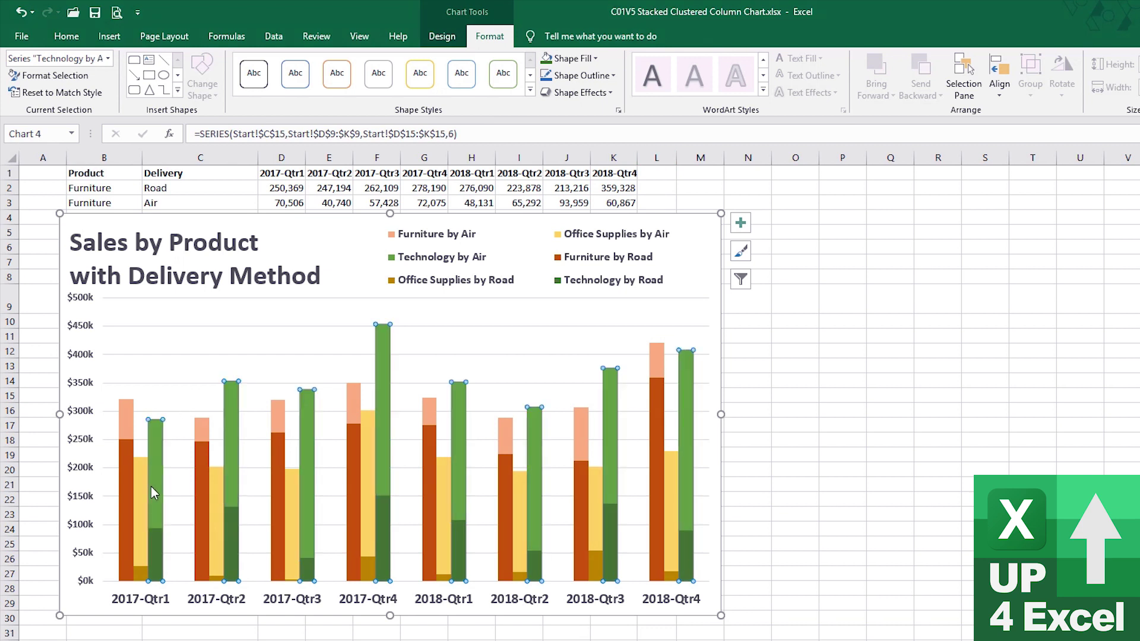
click(596, 59)
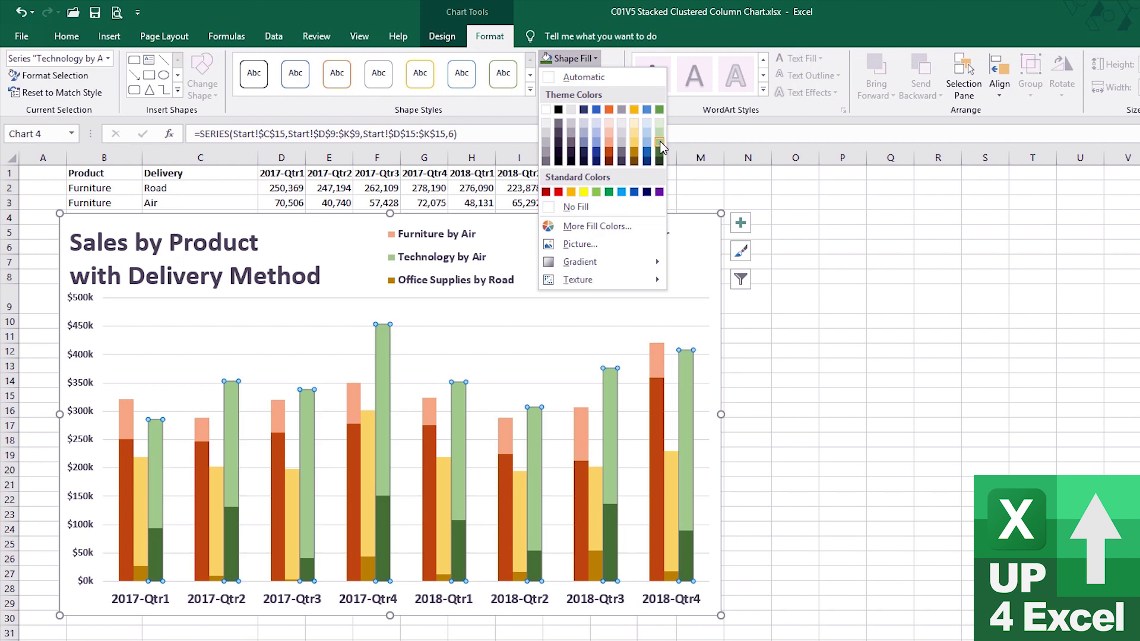
click(660, 143)
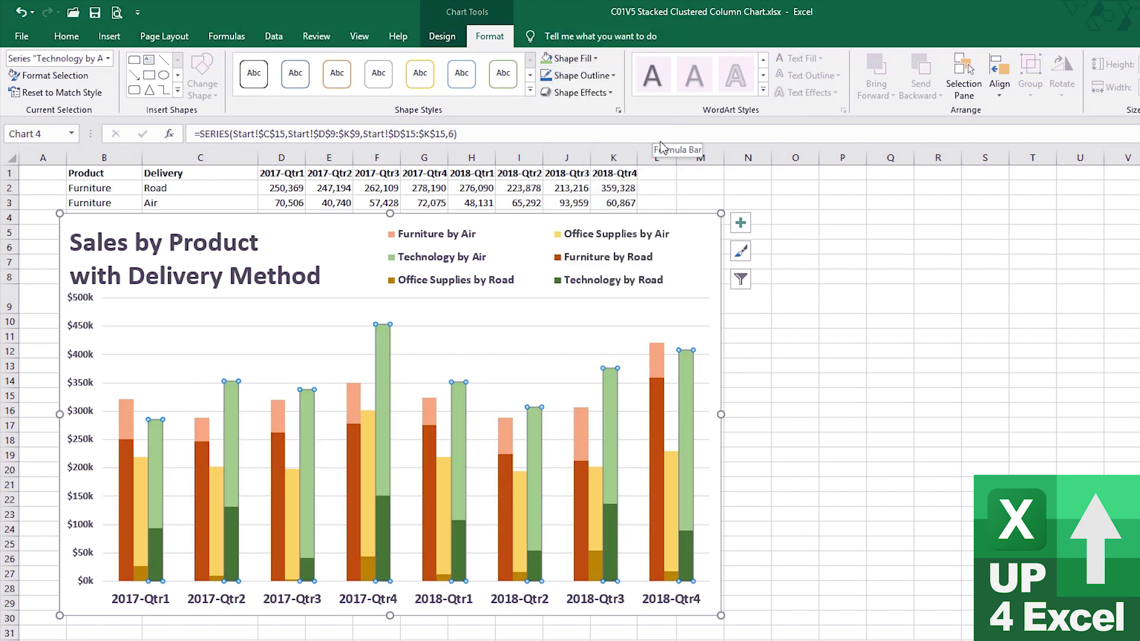
Revert the Air series to original green and gold, and give Furniture by Air standard orange
click(598, 58)
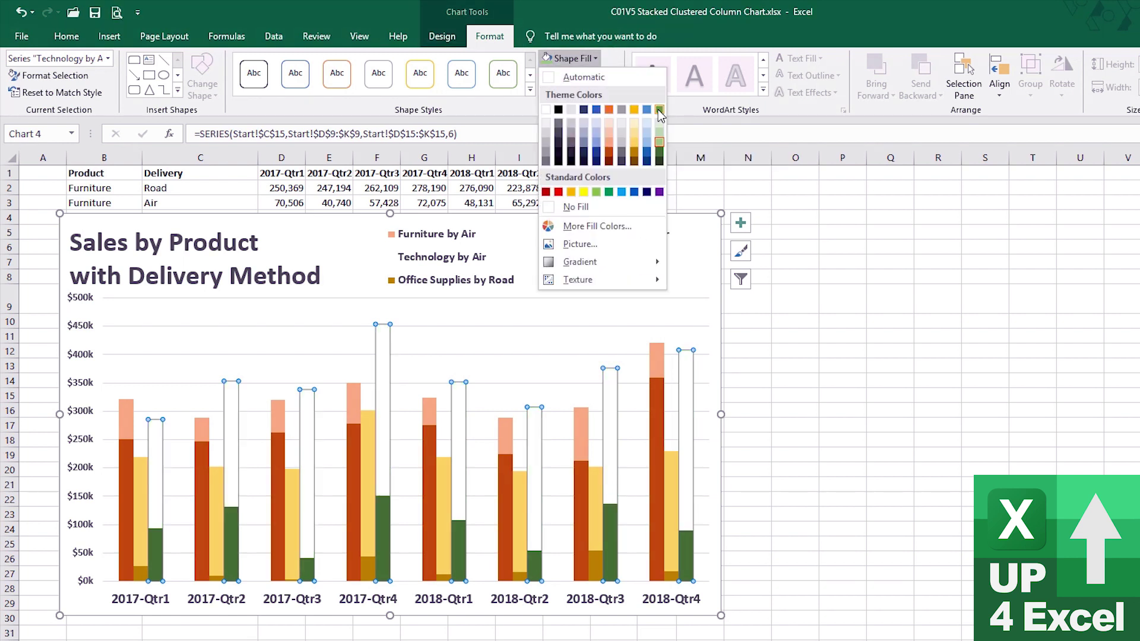
key(Escape)
click(367, 449)
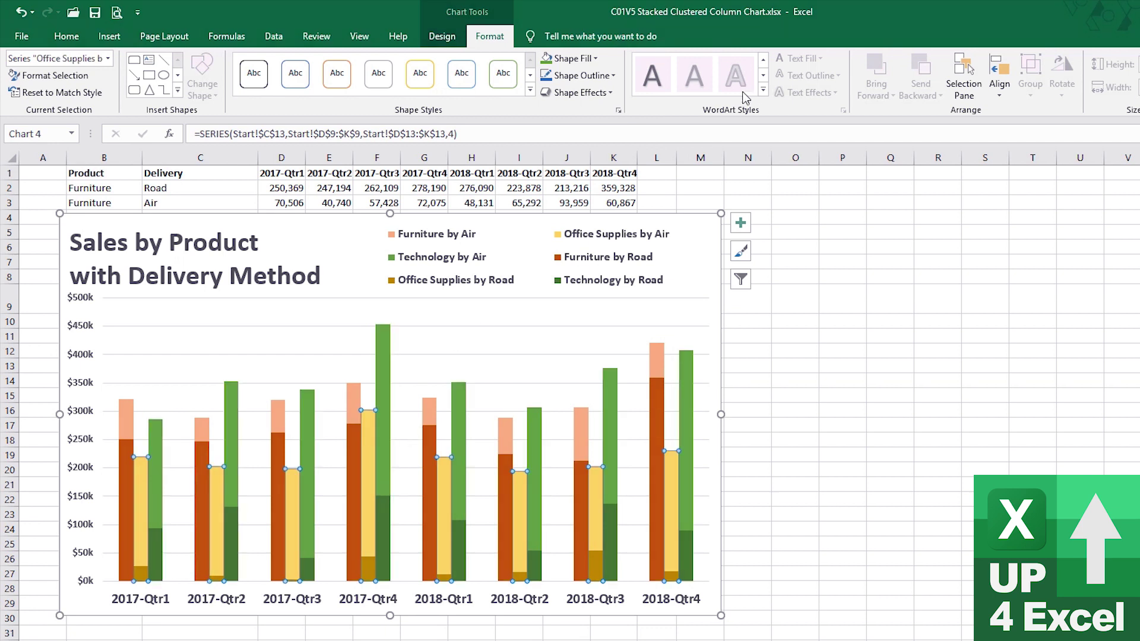
click(595, 59)
click(637, 111)
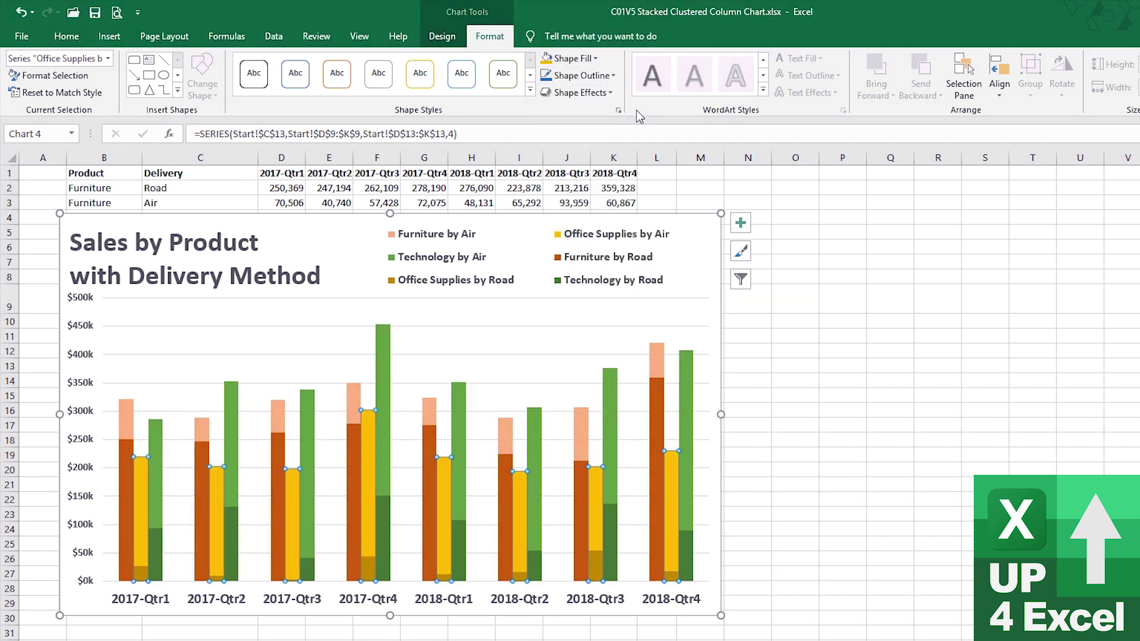
click(349, 403)
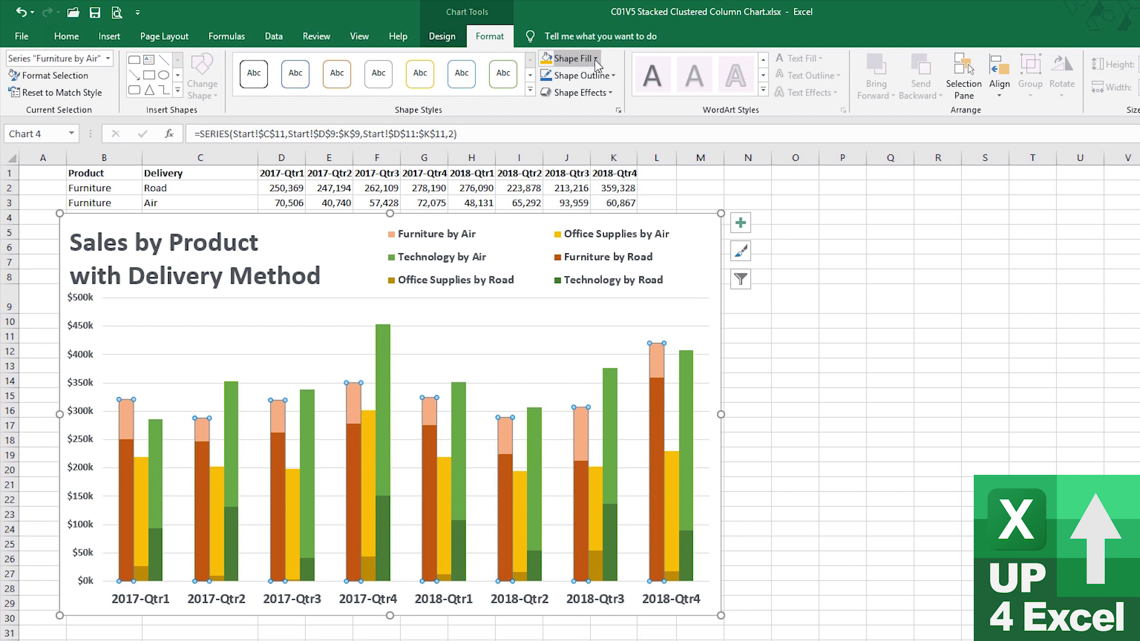
click(595, 58)
click(607, 110)
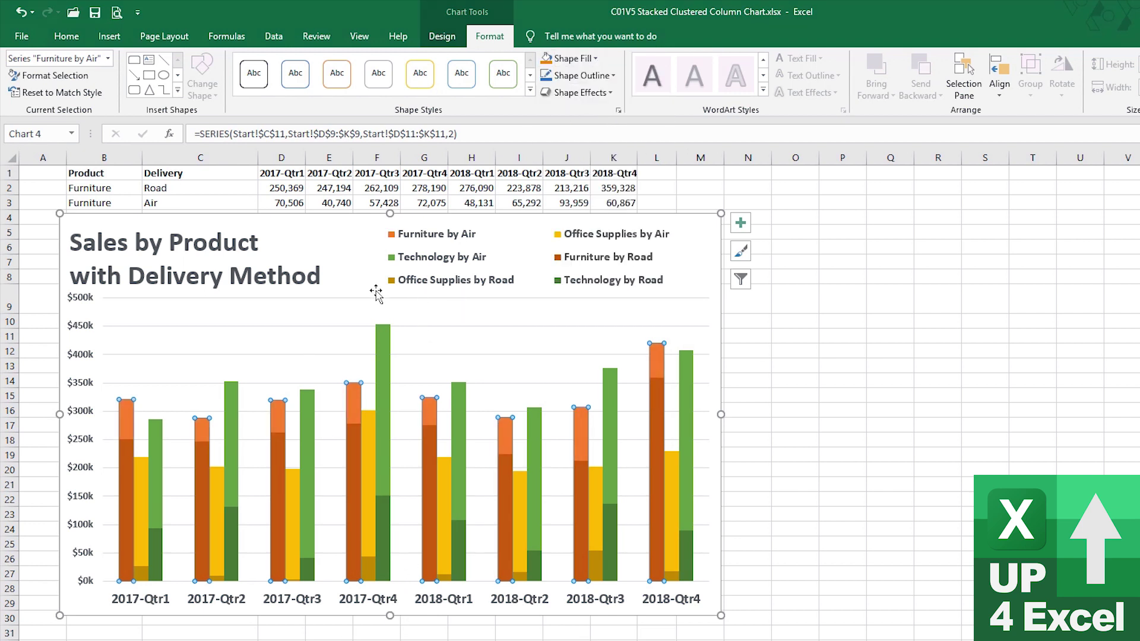
click(368, 249)
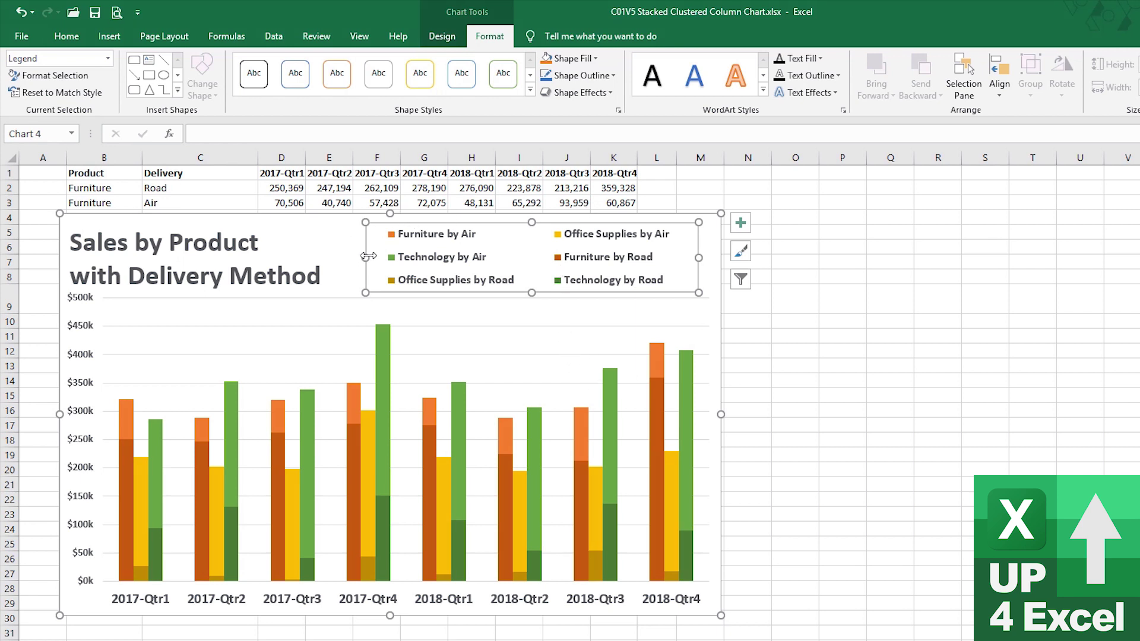
Widen the legend across the chart top and drop the plot area's top edge beneath it
drag(365, 257, 335, 257)
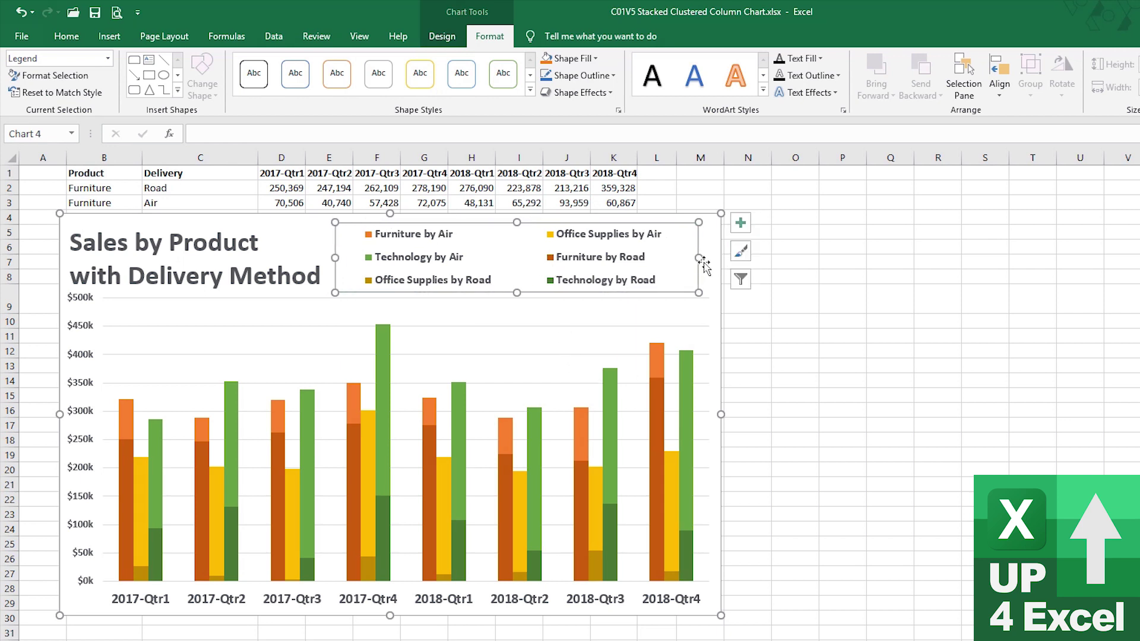
drag(699, 258, 708, 258)
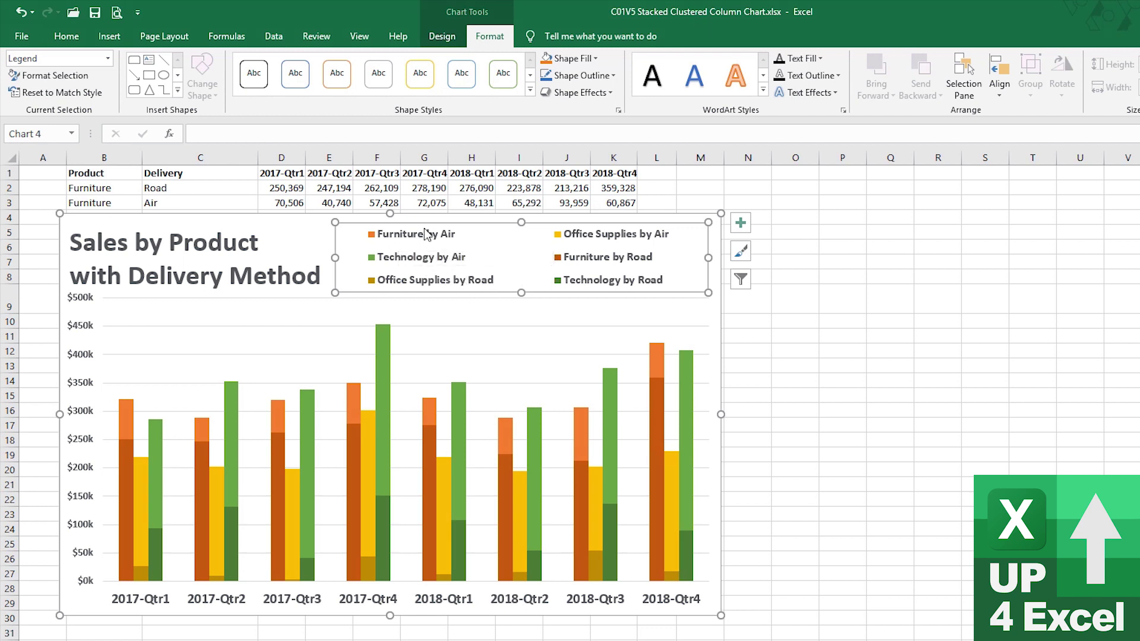
click(591, 268)
click(581, 255)
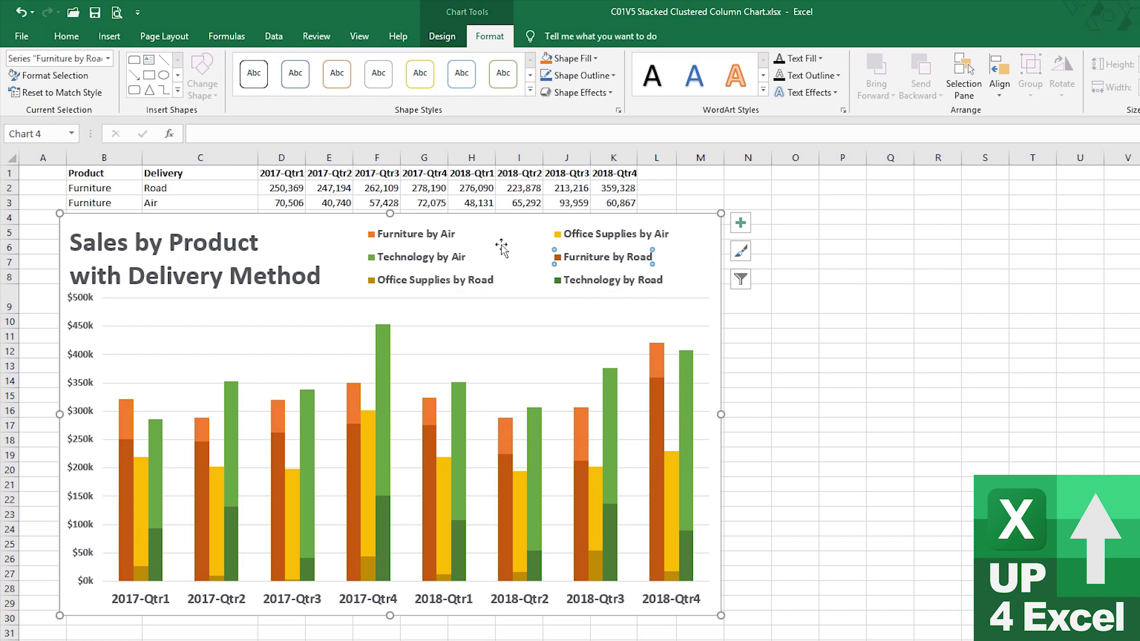
click(468, 259)
click(532, 244)
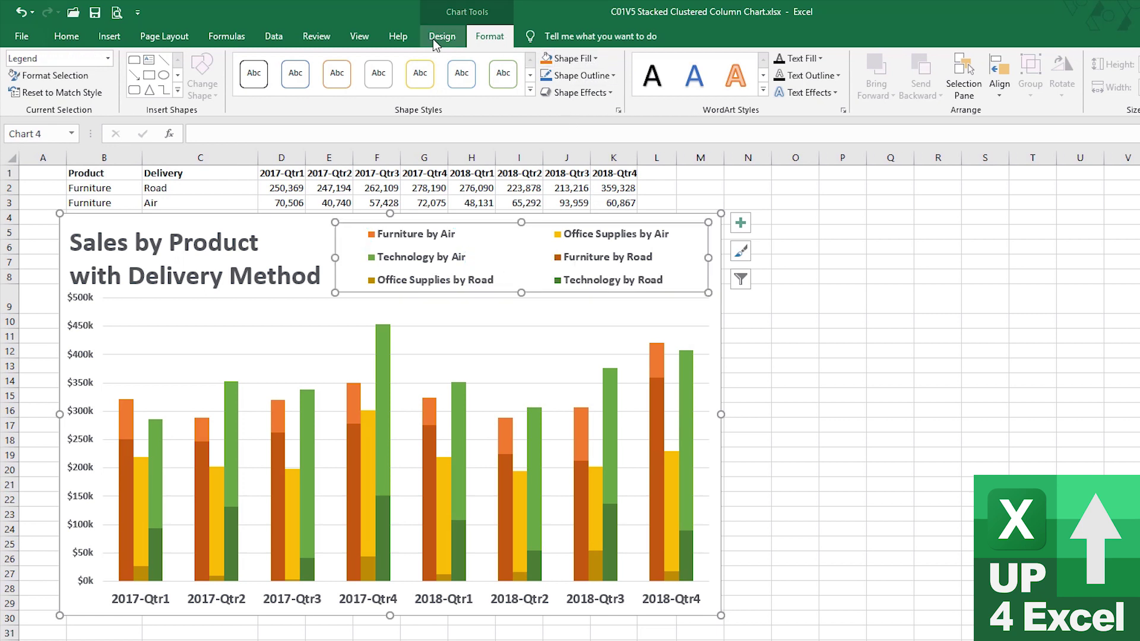
click(487, 324)
drag(406, 299, 410, 306)
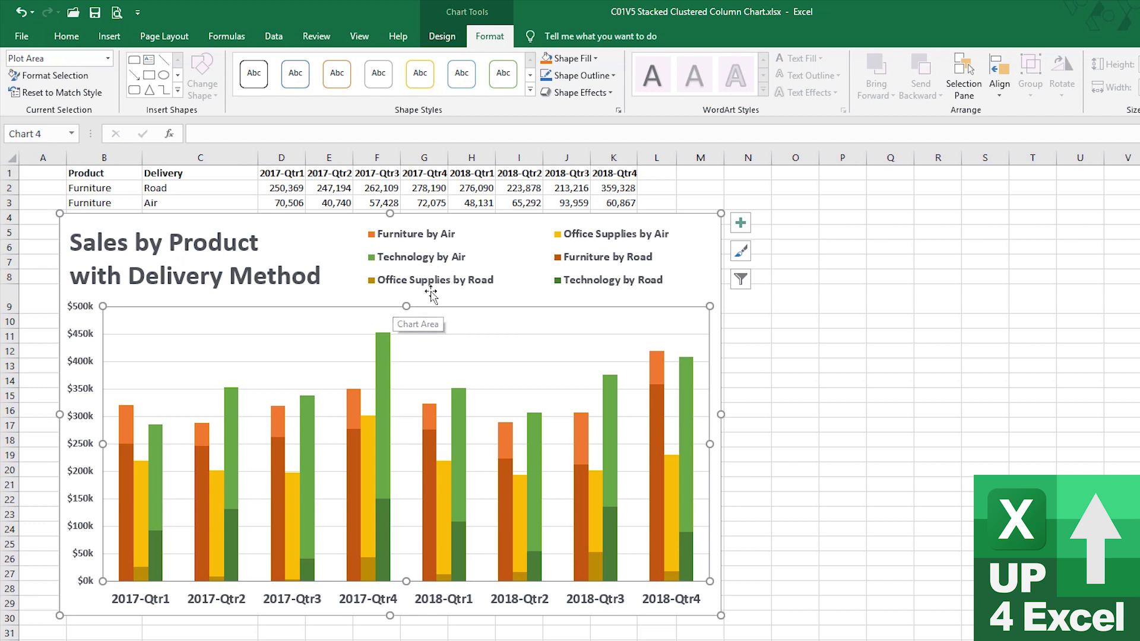
Try narrower gap widths of 50% and then 70% on the Technology by Air columns
key(ctrl+1)
click(382, 438)
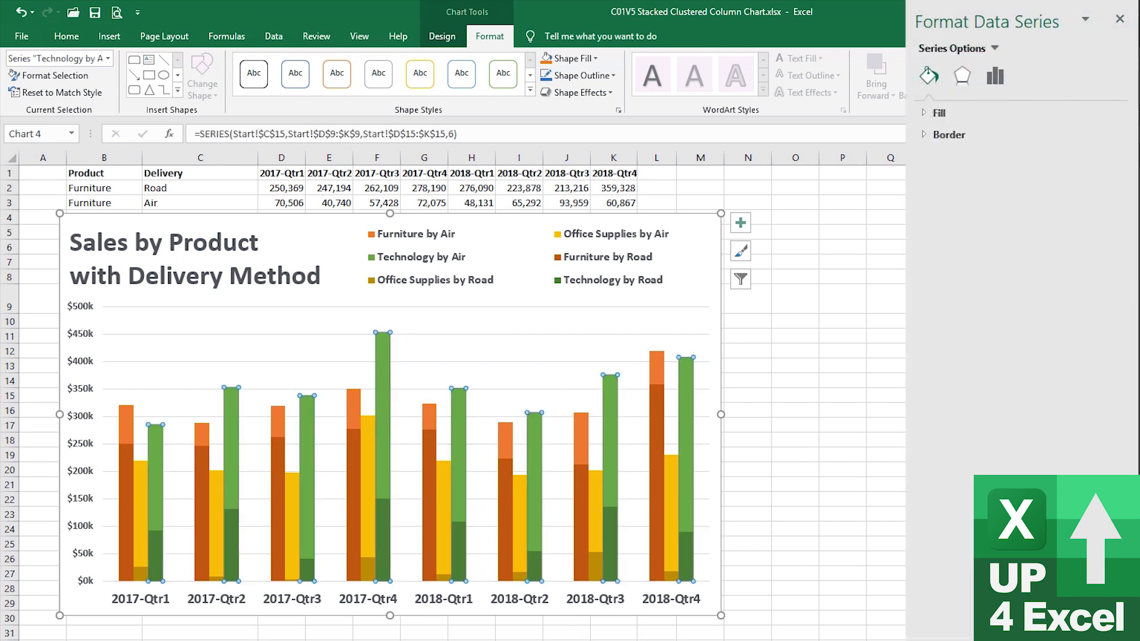
click(996, 76)
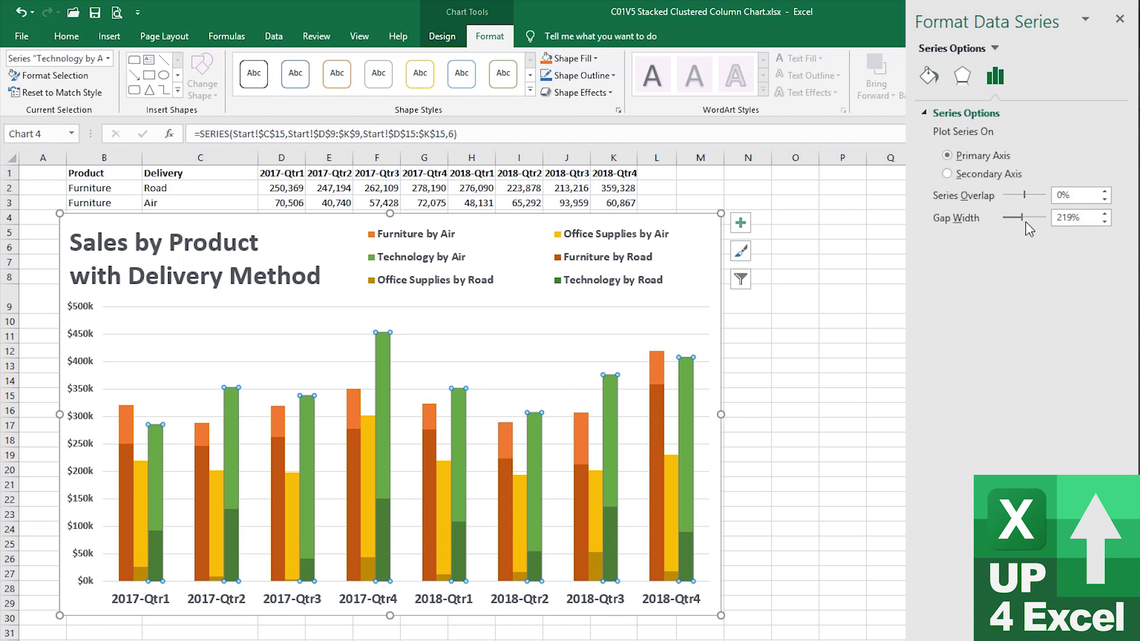
drag(1023, 218, 1006, 218)
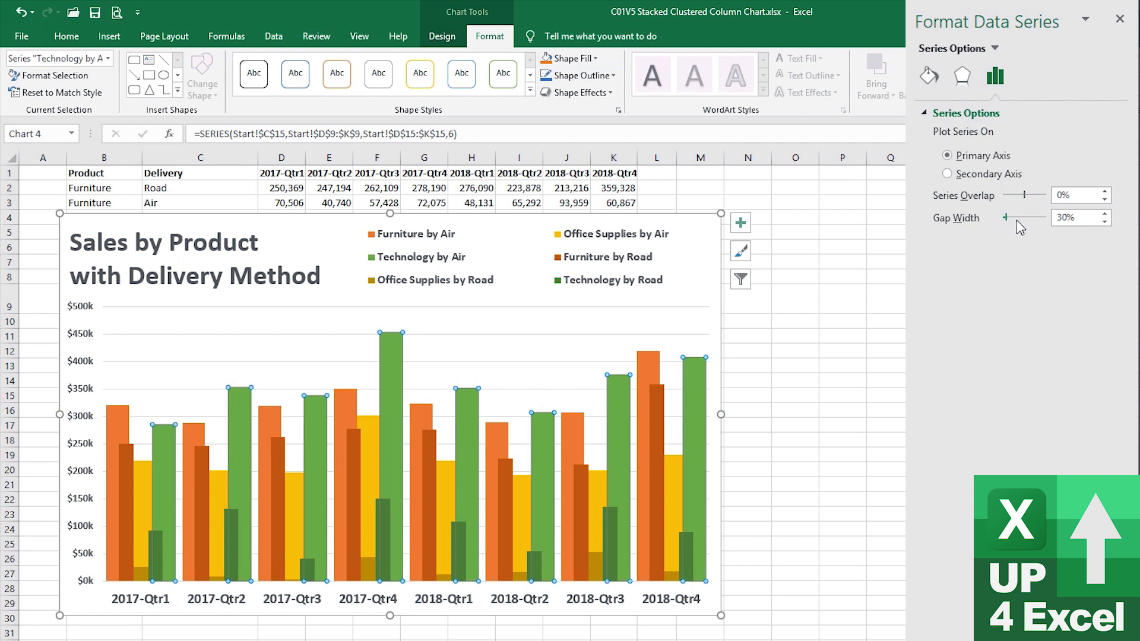
click(1103, 214)
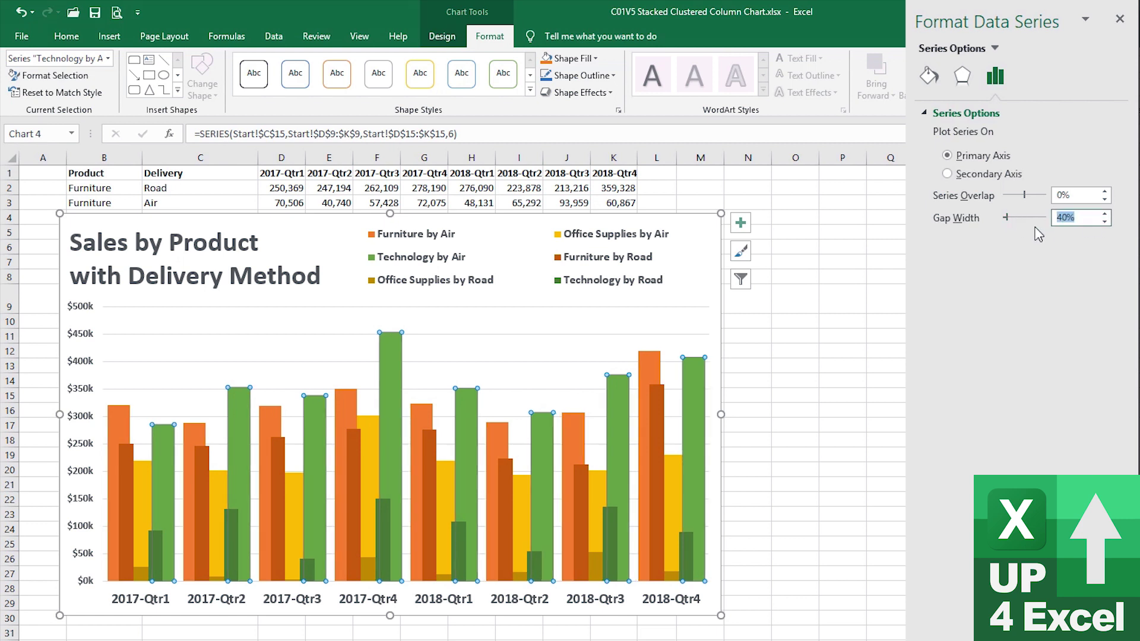
text(50)
key(Return)
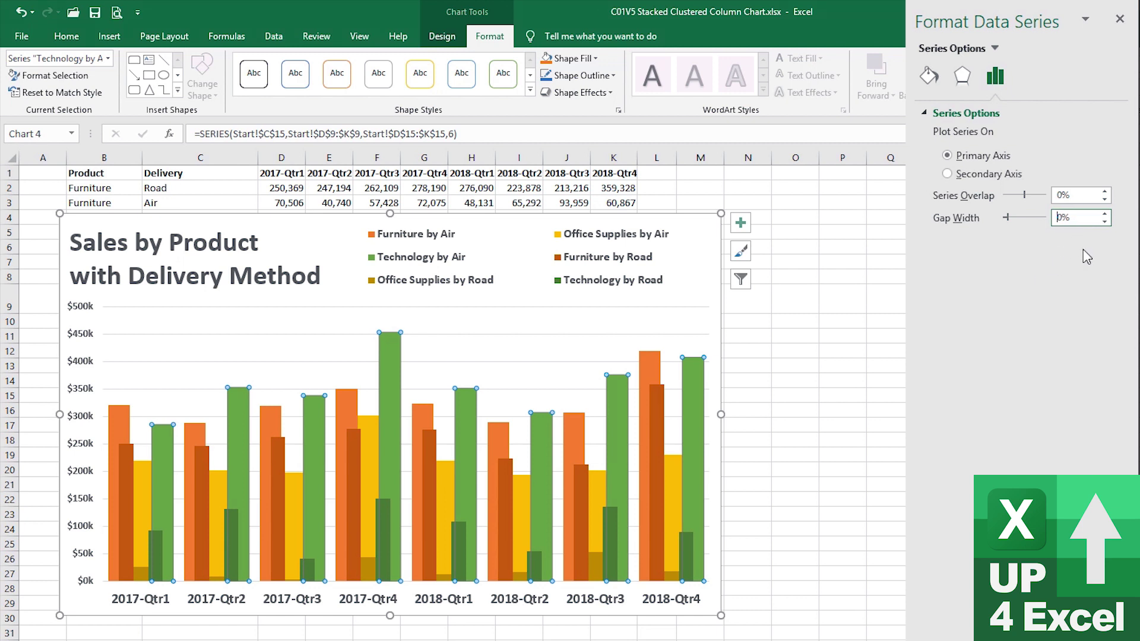
key(Return)
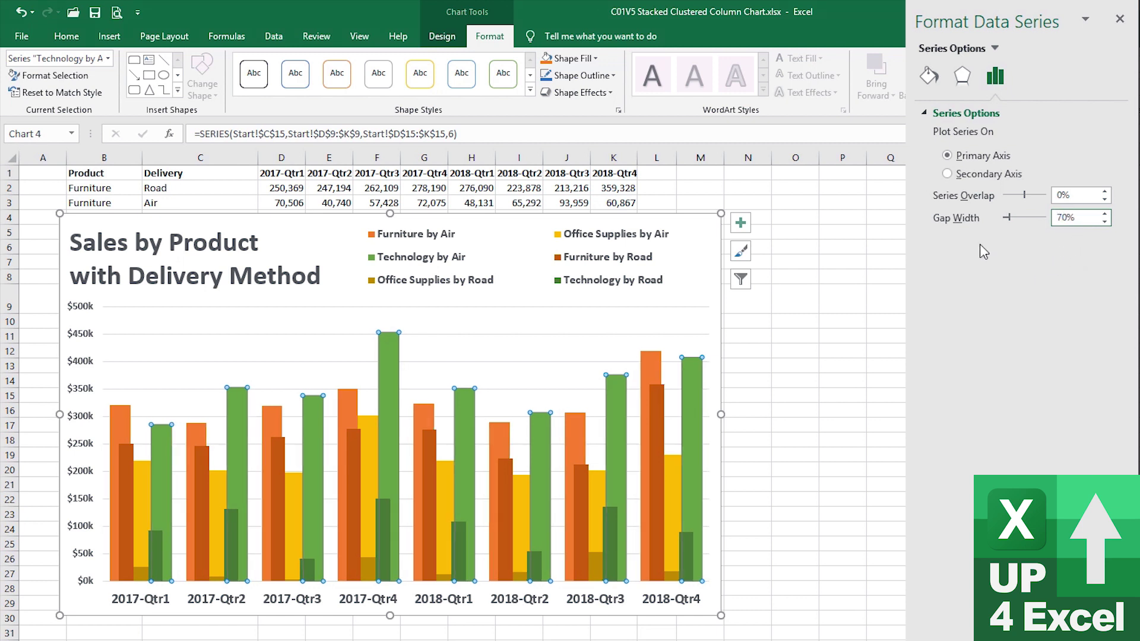
Set the Furniture by Road series gap width to 70%
click(508, 487)
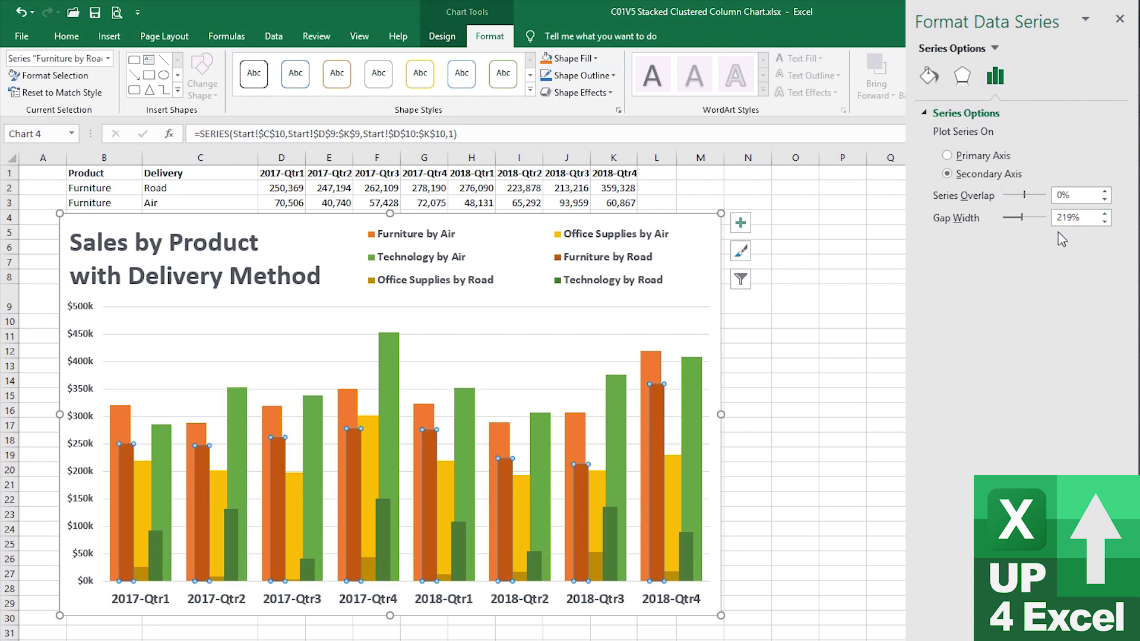
double_click(1084, 217)
text(70)
key(Return)
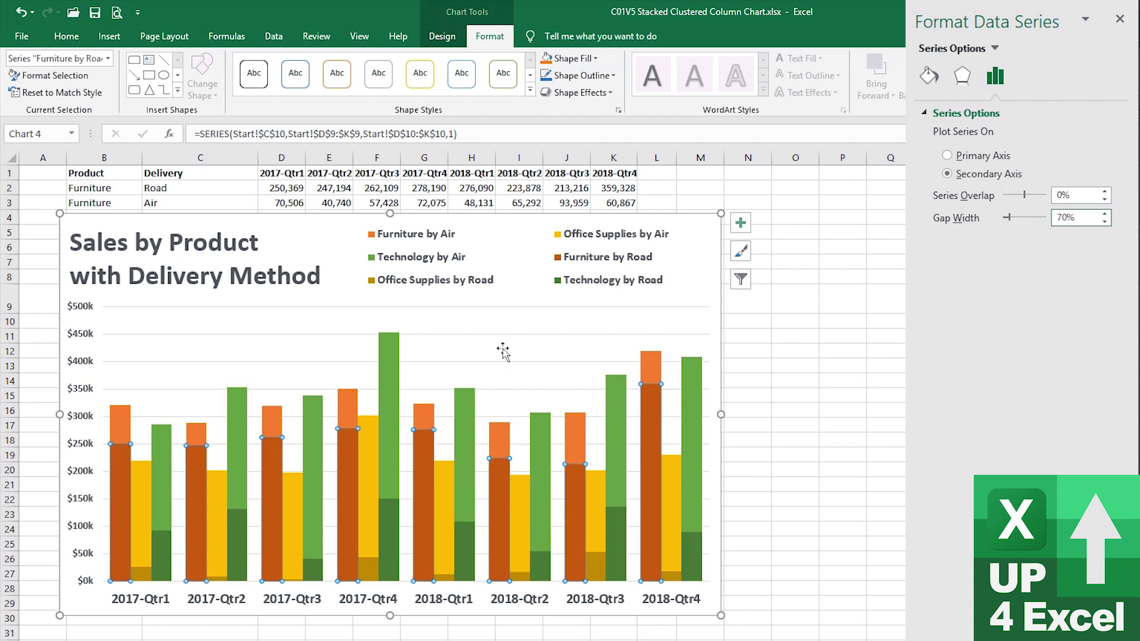
click(525, 275)
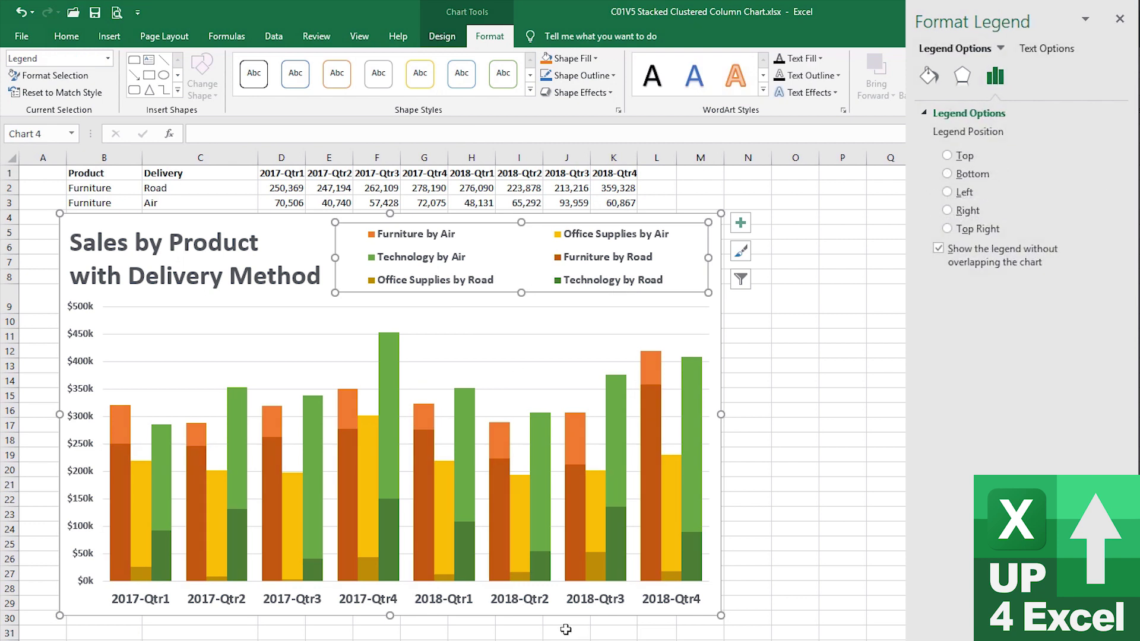
Change the gap width of Furniture by Road and Furniture by Air to 100%
click(644, 535)
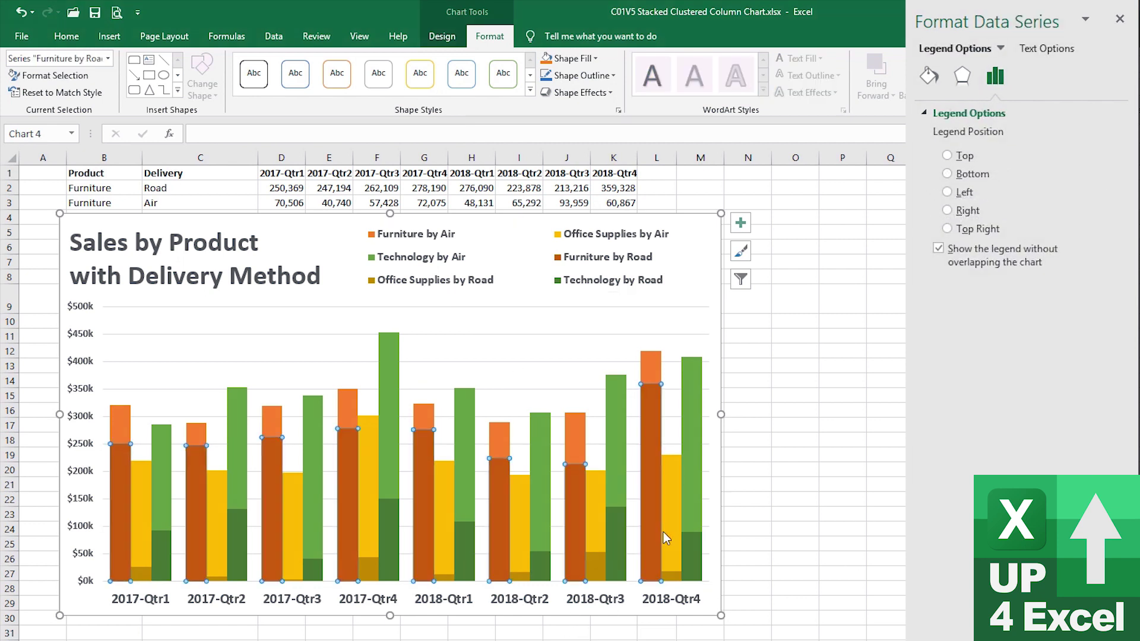
drag(1084, 217, 1000, 225)
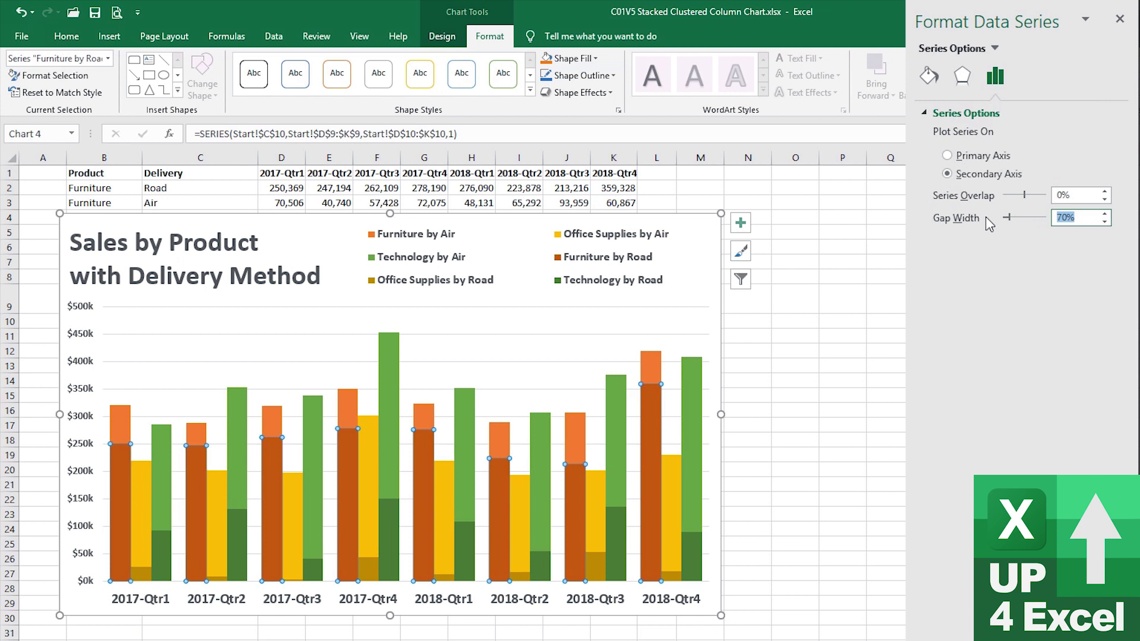
text(100)
key(Return)
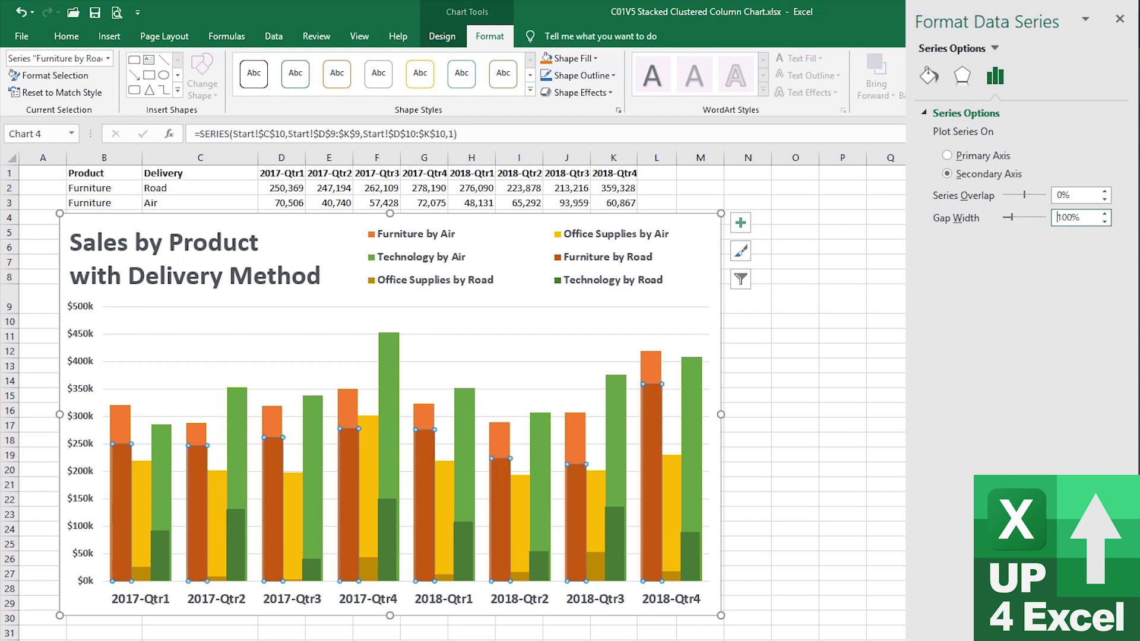
click(654, 362)
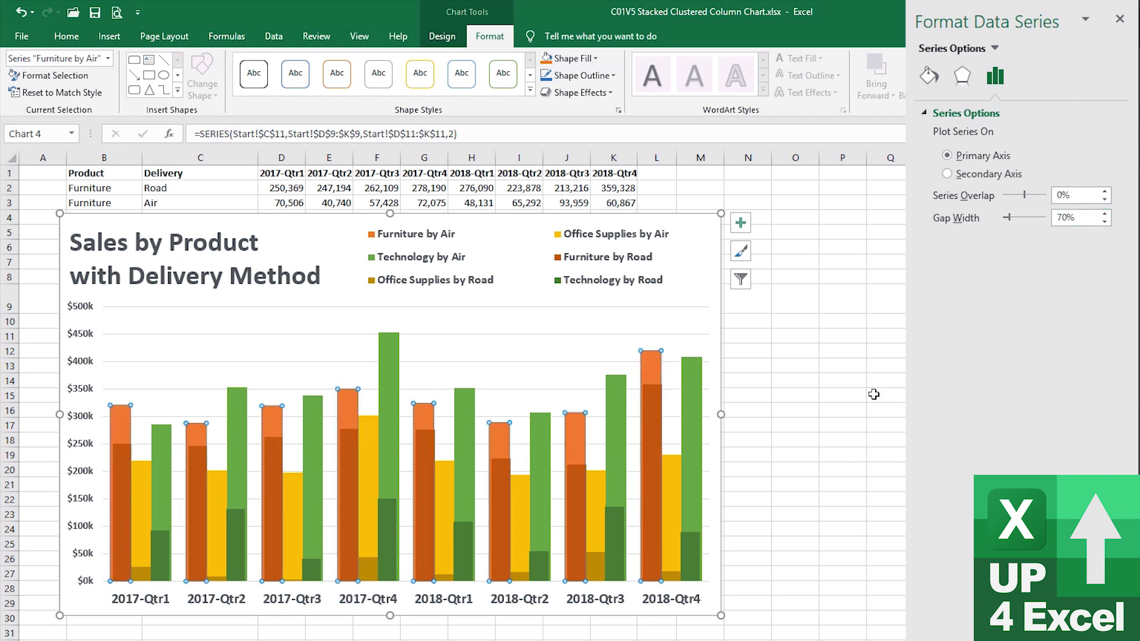
drag(1082, 218, 1017, 236)
text(100)
key(Return)
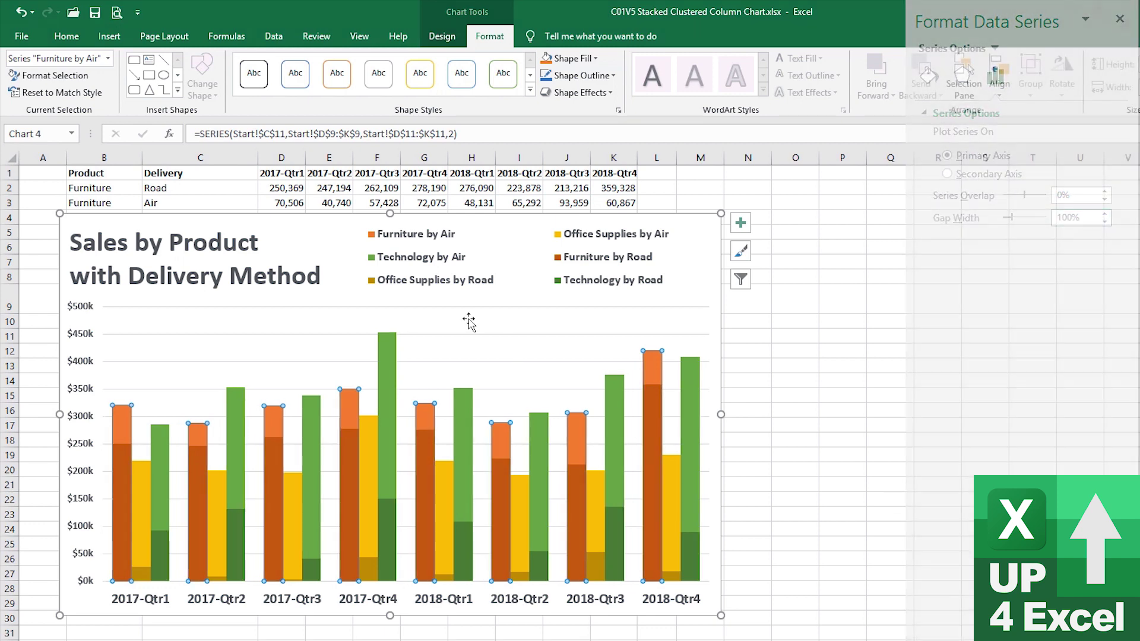
Close the Format Data Series pane
click(517, 257)
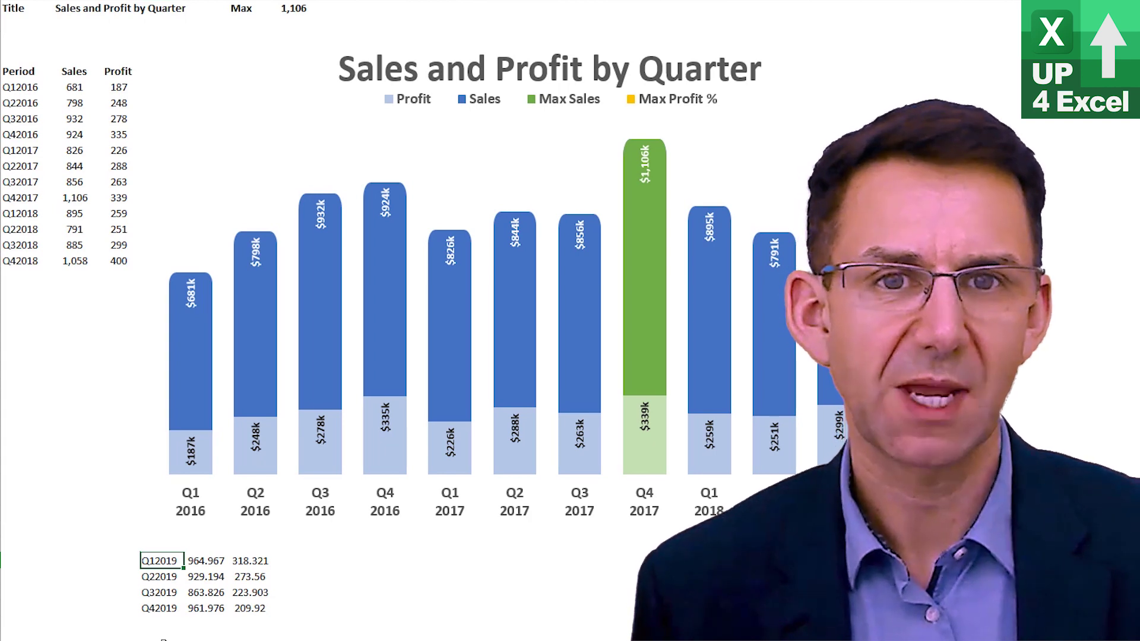
Copy the Q12019–Q42019 rows and paste them as values below Q42018
shift+click(250, 608)
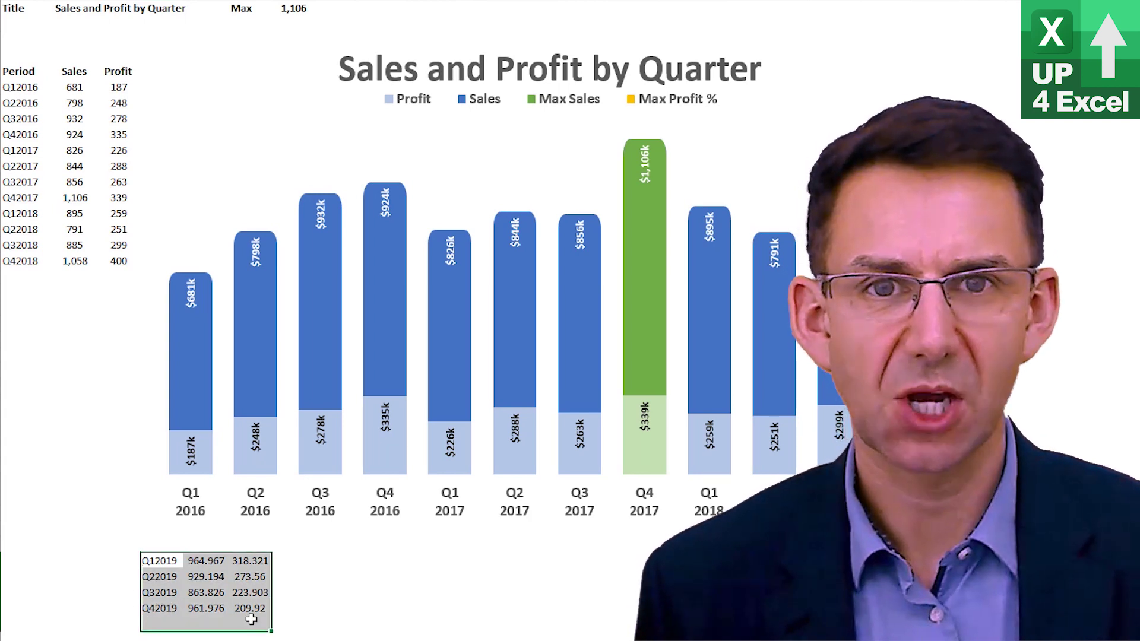
key(ctrl+c)
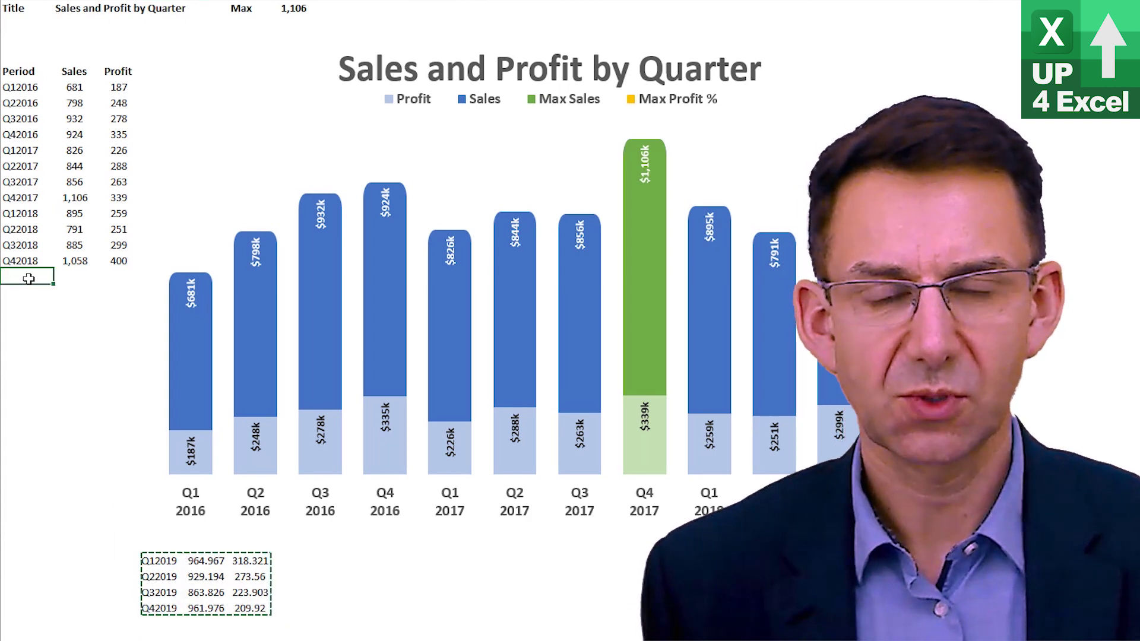
right_click(29, 278)
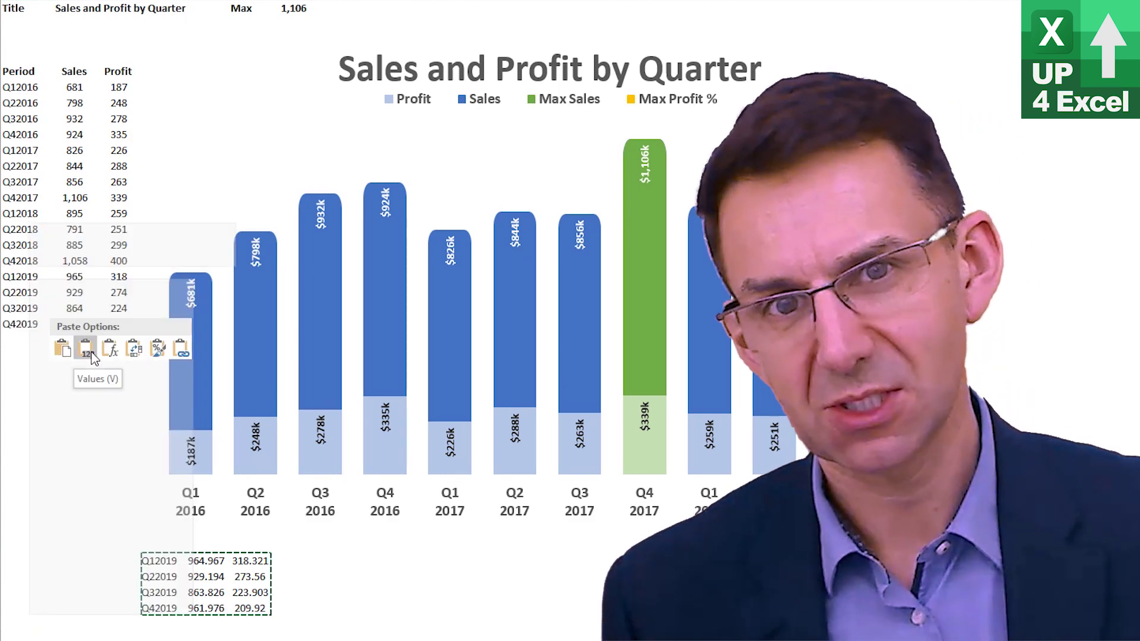
click(86, 349)
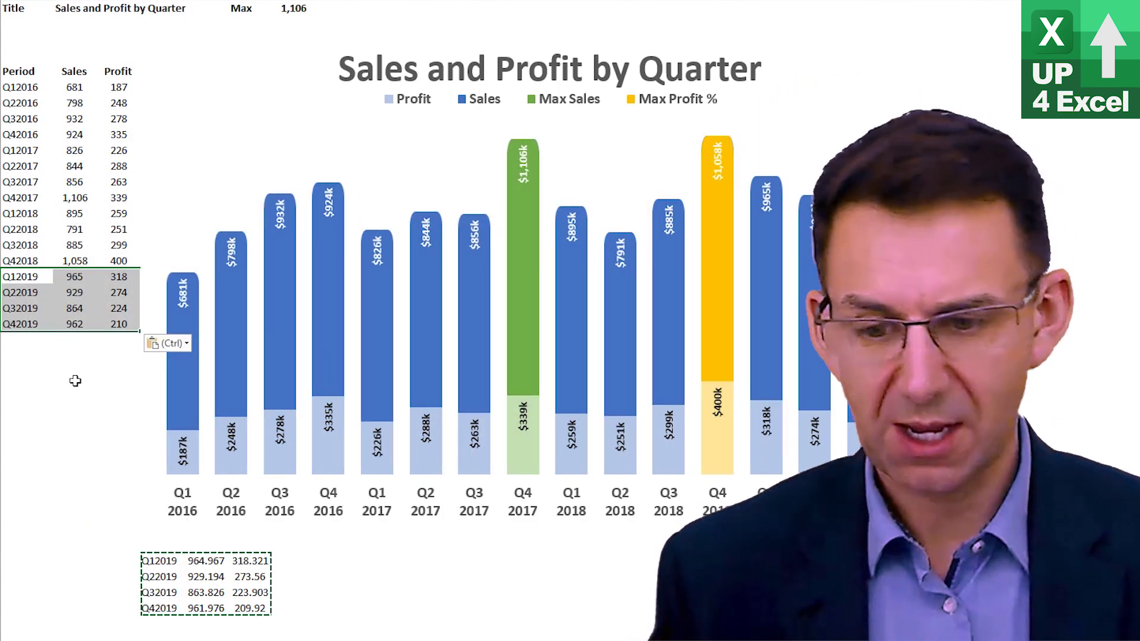
Change Q12018 Sales to 1,200 and Q32018 Profit to 400
click(69, 216)
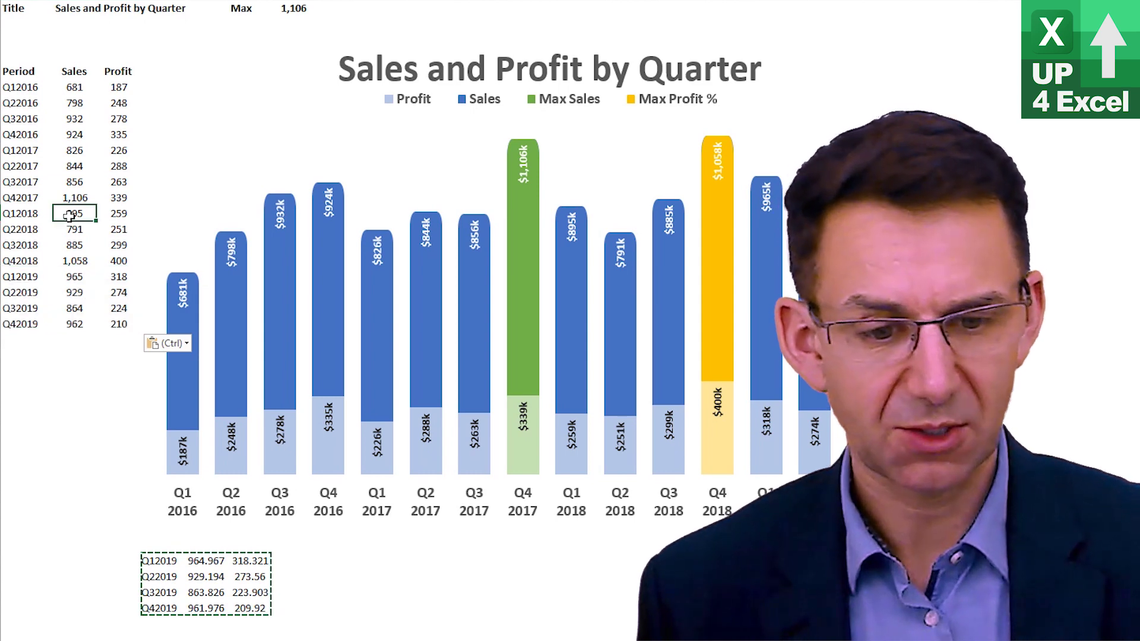
text(1200)
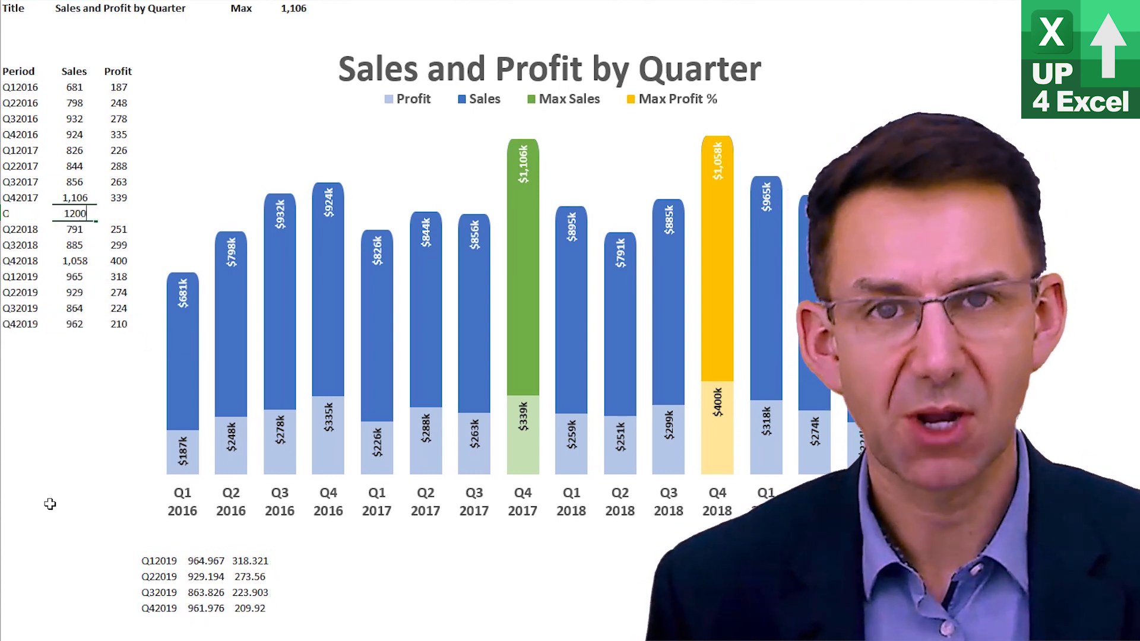
key(Return)
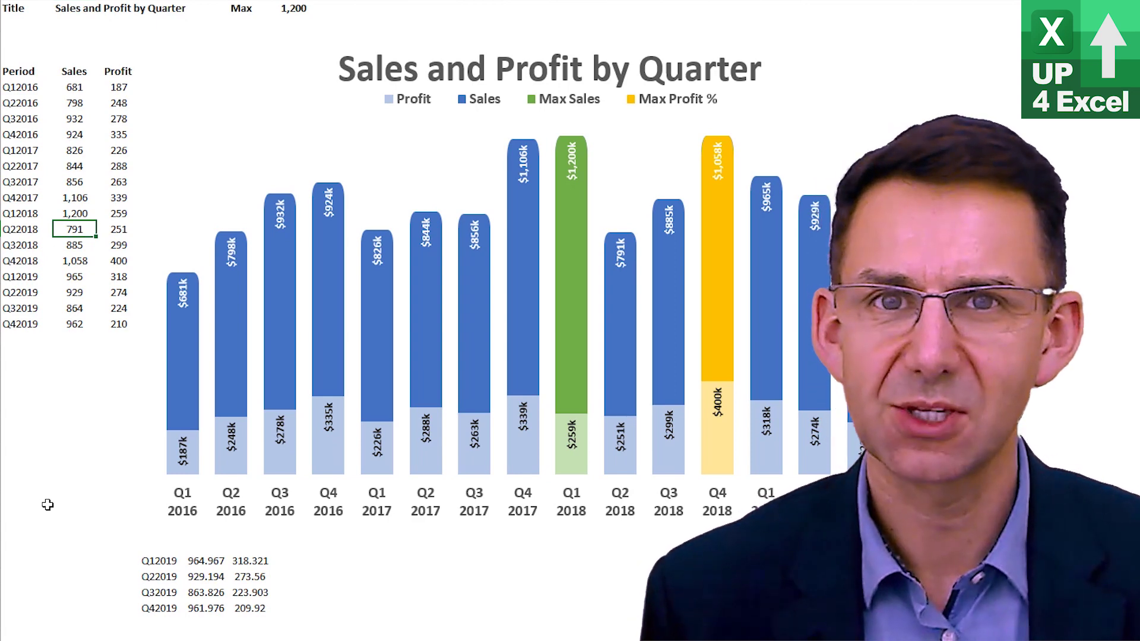
click(119, 244)
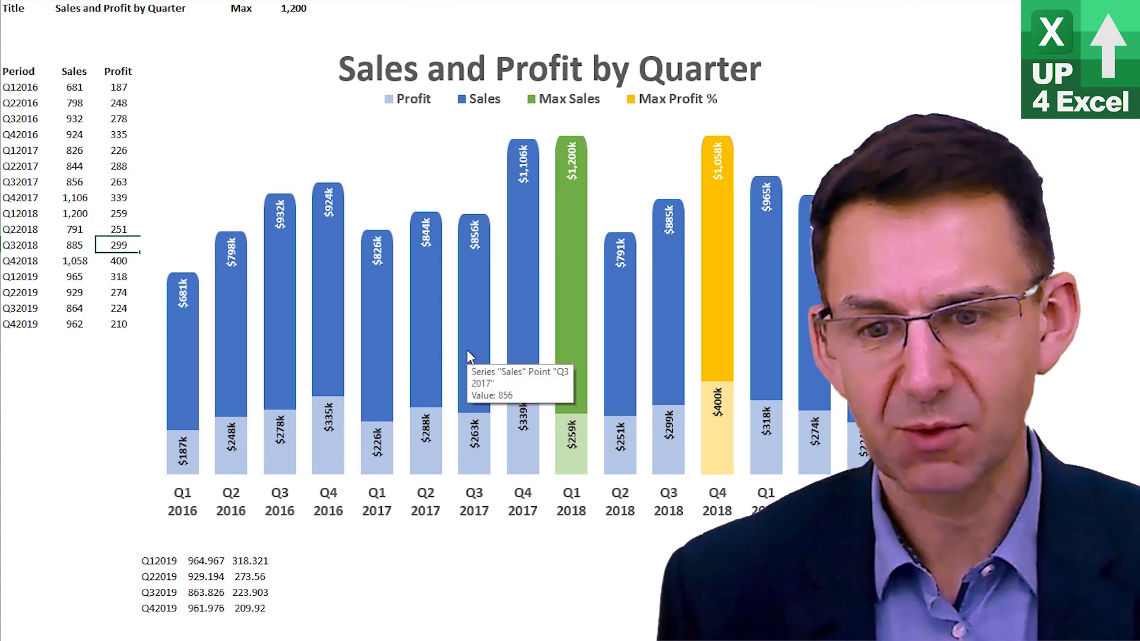
text(400)
key(Return)
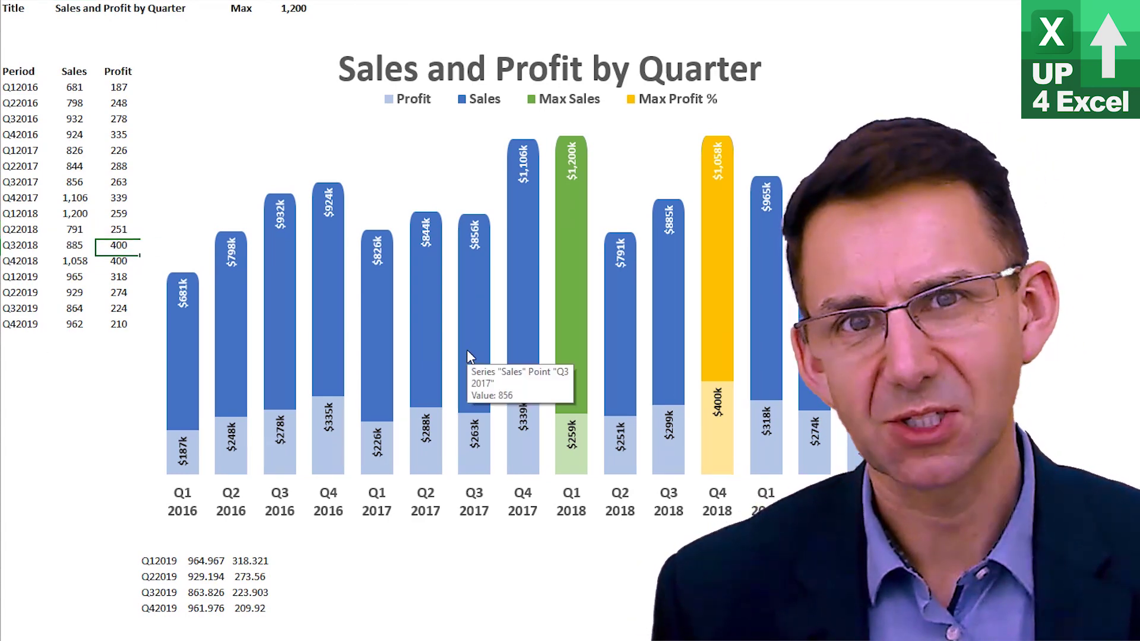